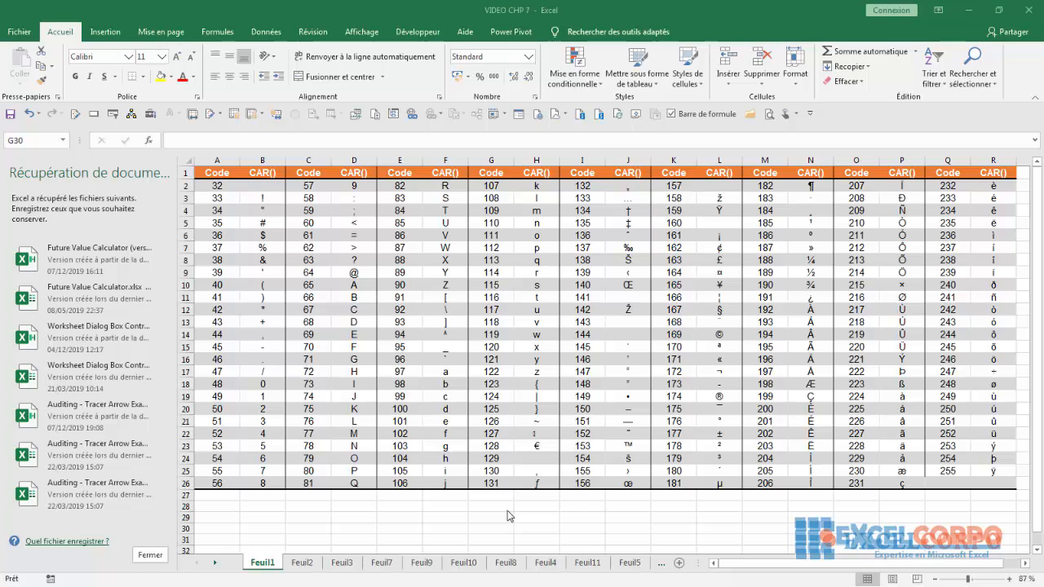
- Examine the codes and CAR formulas behind sample characters such as A, &, W and © in the character table
{"action": "left_click", "coordinate": [354, 286]}
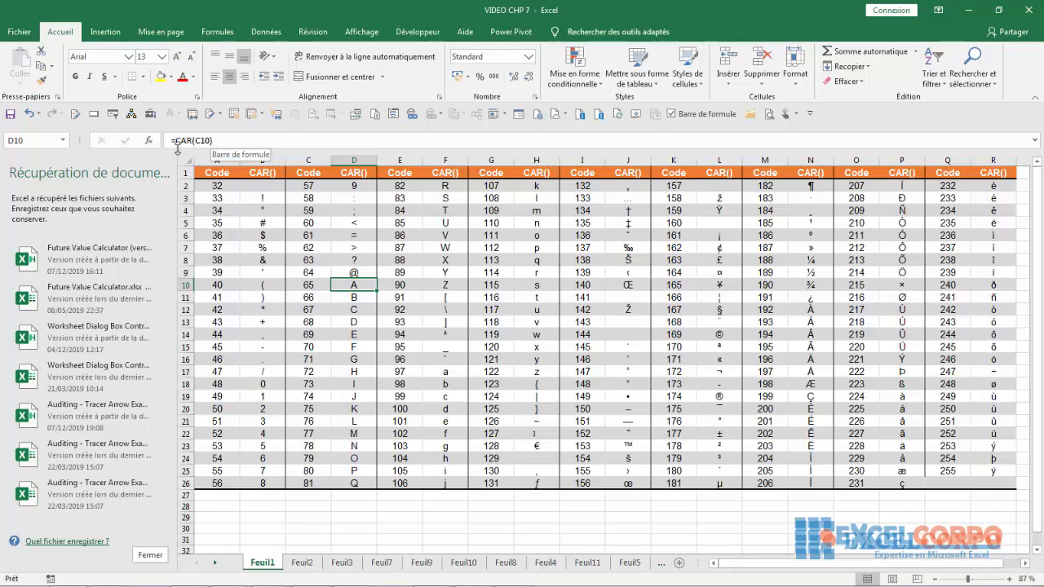
{"action": "left_click", "coordinate": [310, 286]}
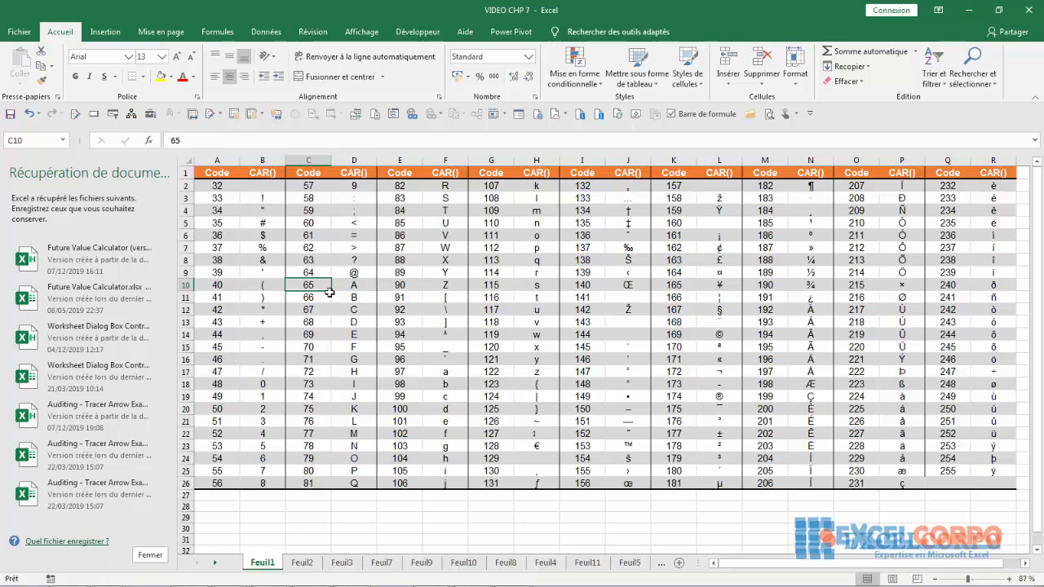
{"action": "left_click", "coordinate": [355, 285]}
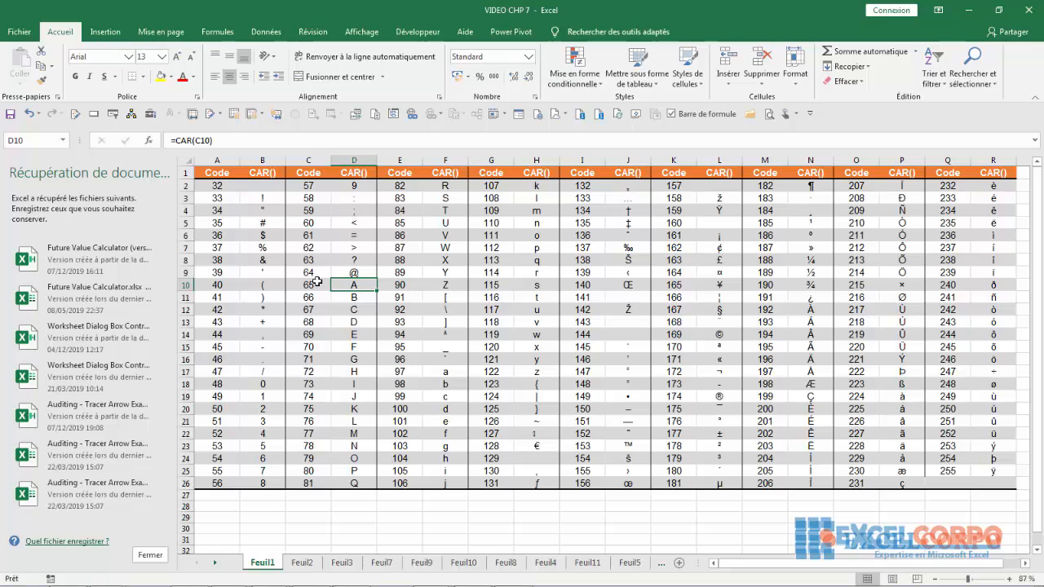
{"action": "left_click", "coordinate": [263, 261]}
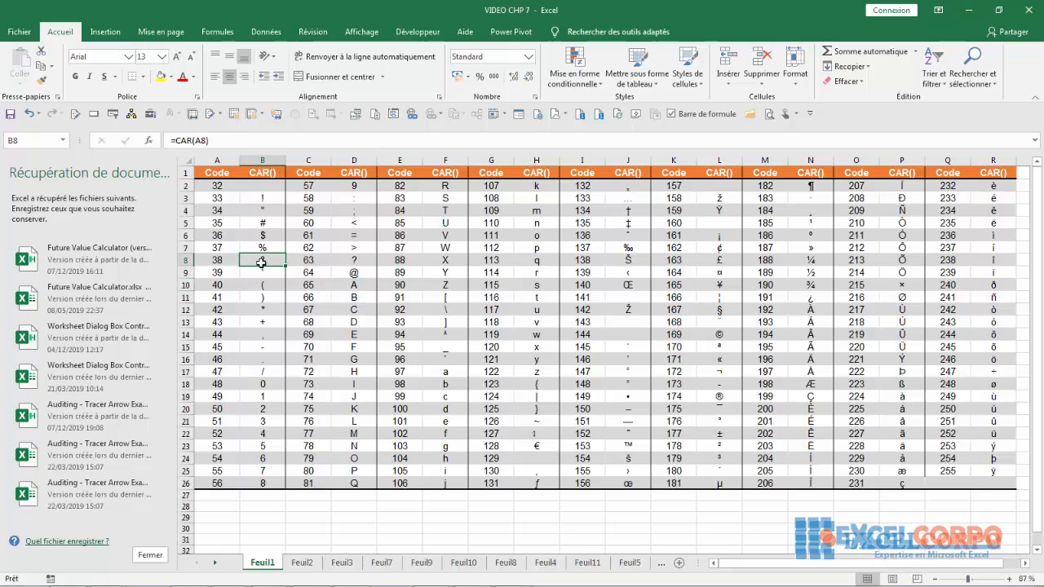
{"action": "left_click", "coordinate": [445, 247]}
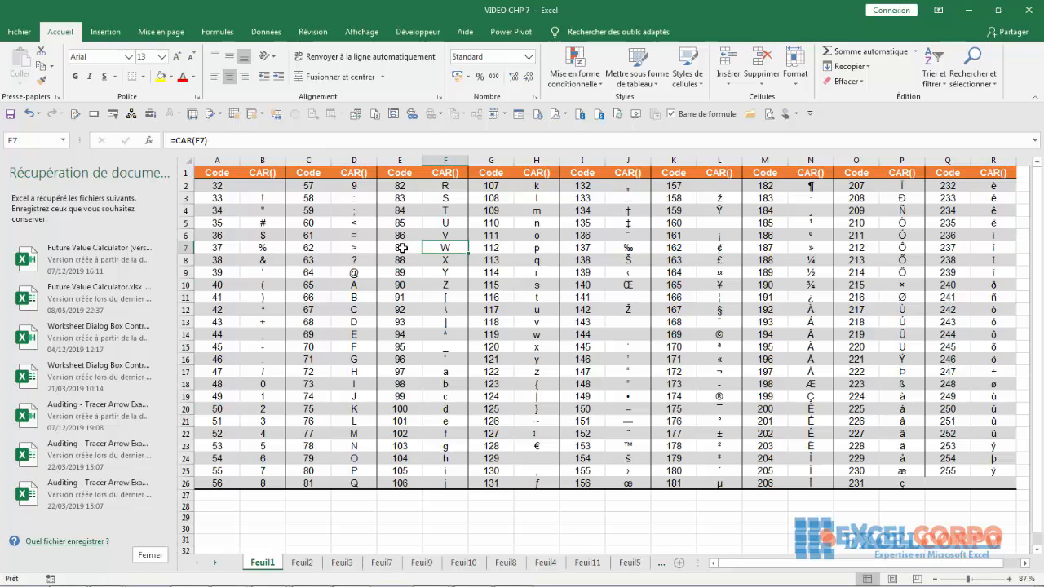
{"action": "left_click", "coordinate": [414, 250]}
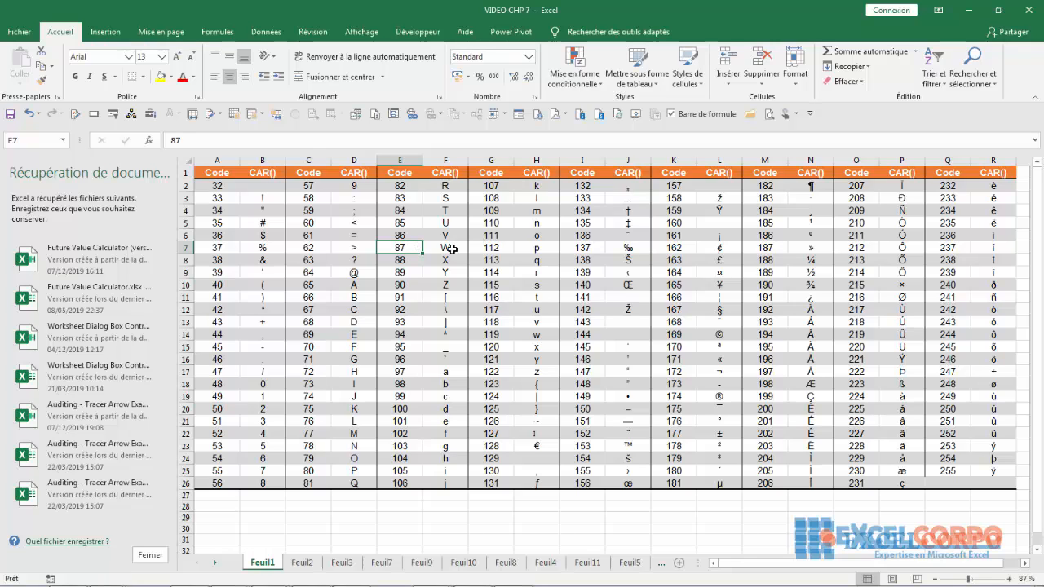
{"action": "left_click", "coordinate": [402, 514]}
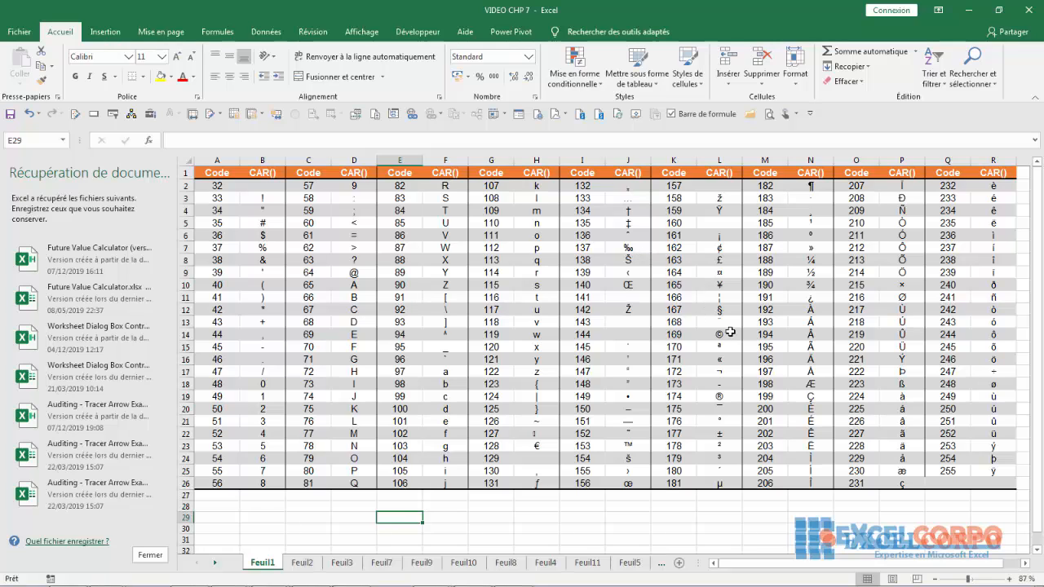
{"action": "left_click", "coordinate": [703, 334]}
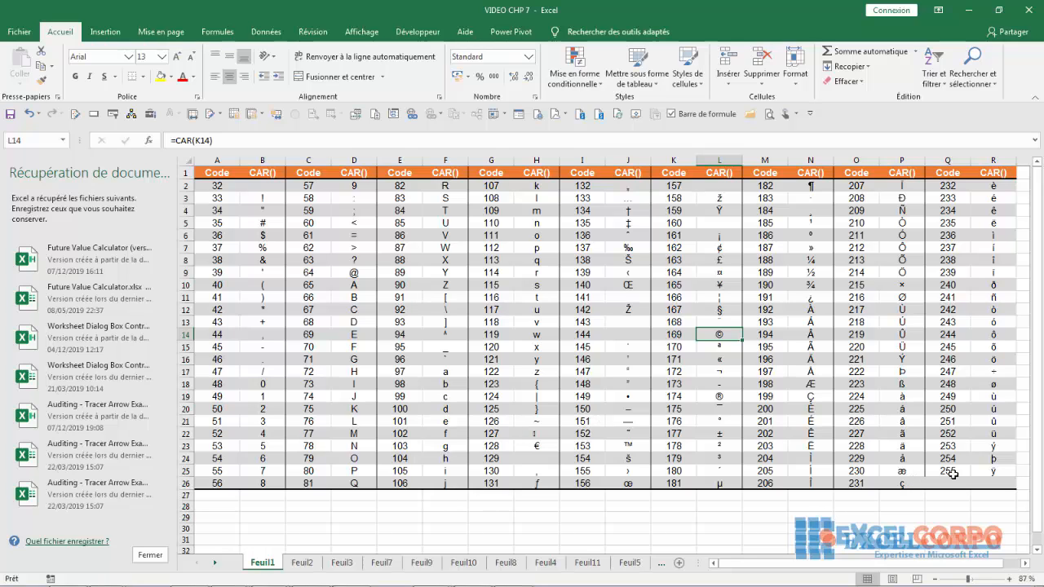
{"action": "left_click", "coordinate": [407, 529]}
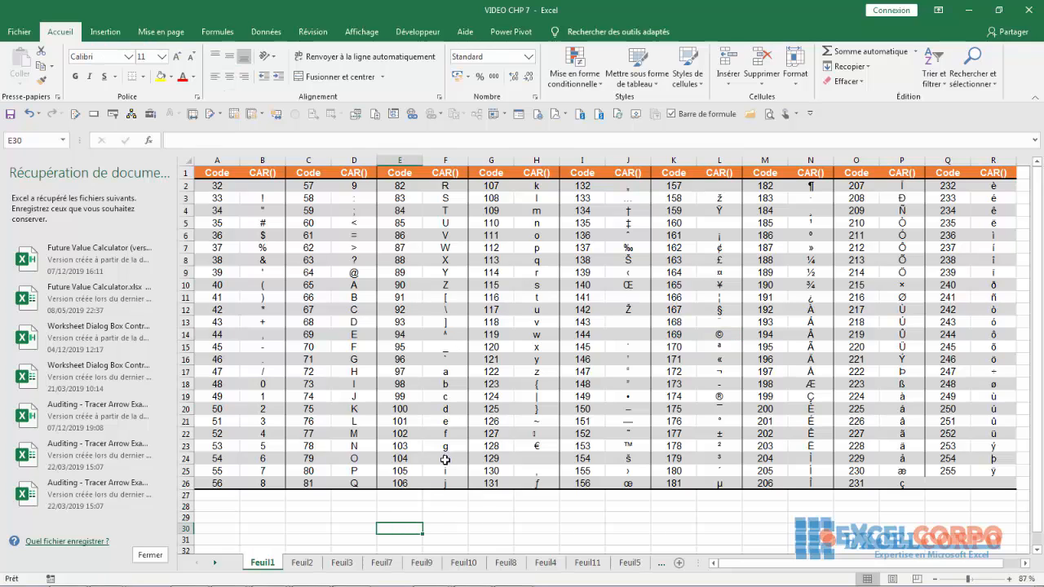
{"action": "left_click", "coordinate": [444, 172]}
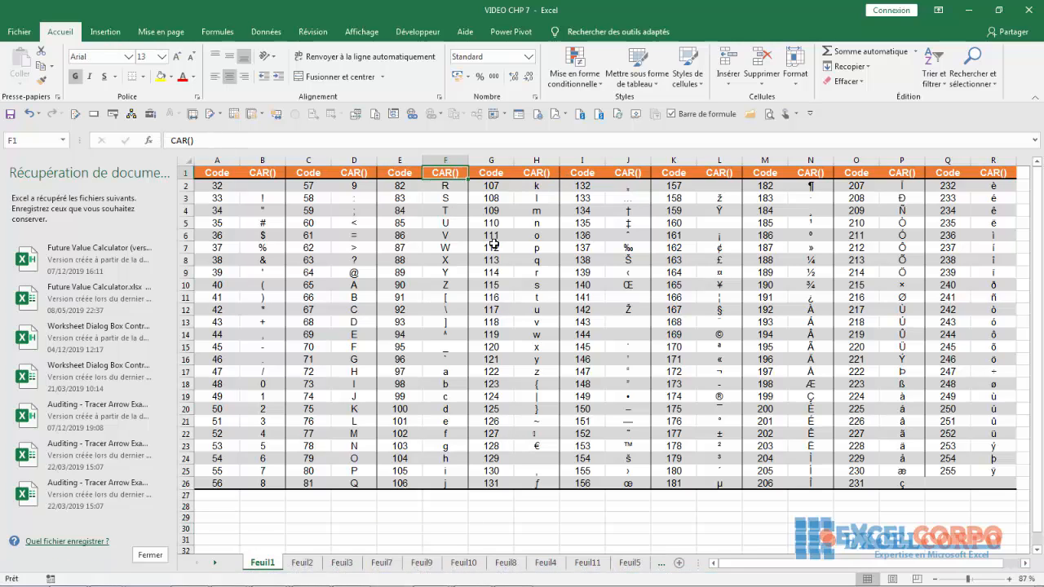
- Enter the formula =CAR(169) in cell F30 below the character table
{"action": "left_click", "coordinate": [440, 530]}
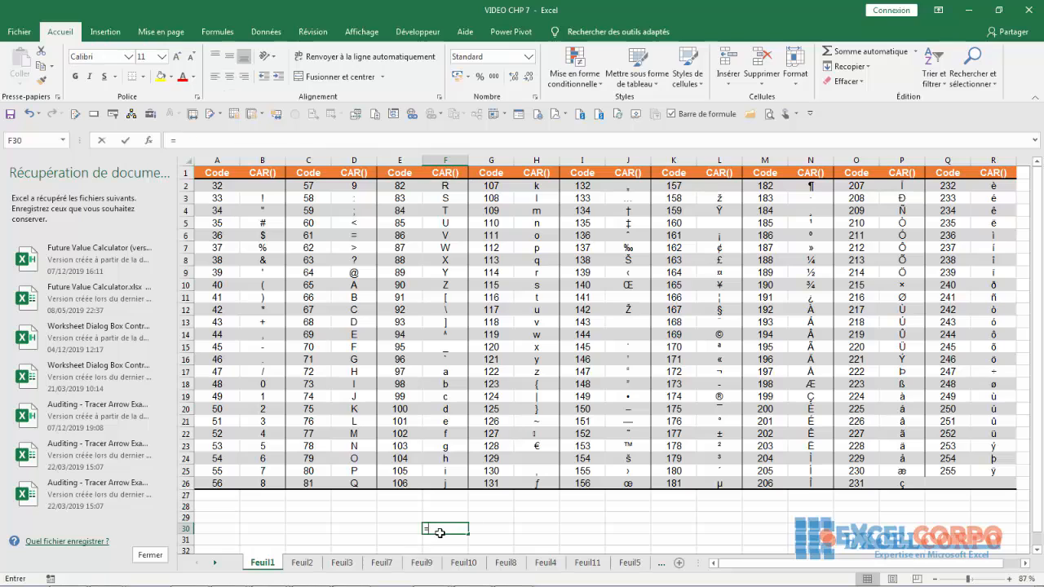
{"action": "type", "text": "="}
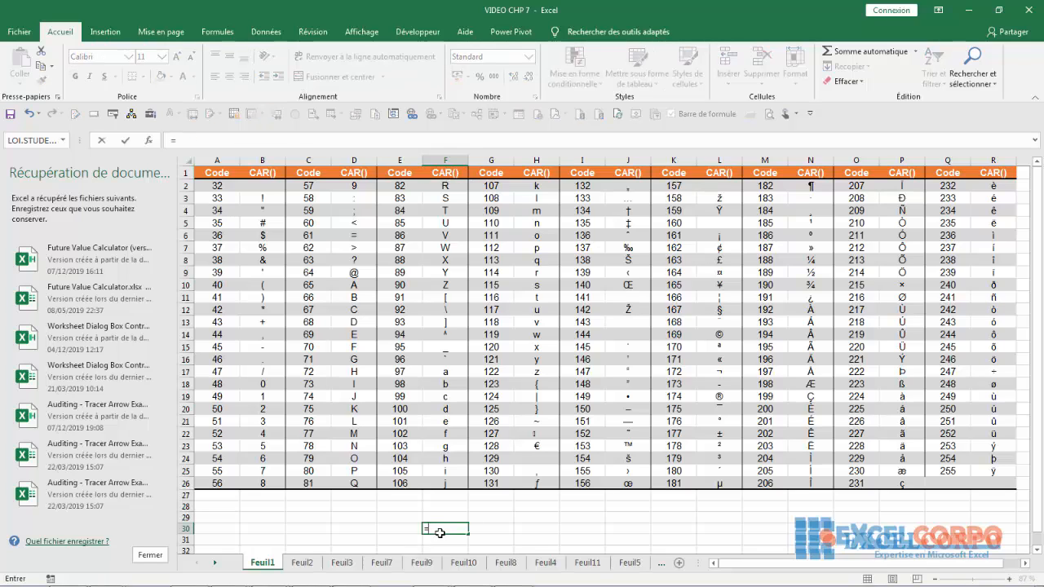
{"action": "type", "text": "car"}
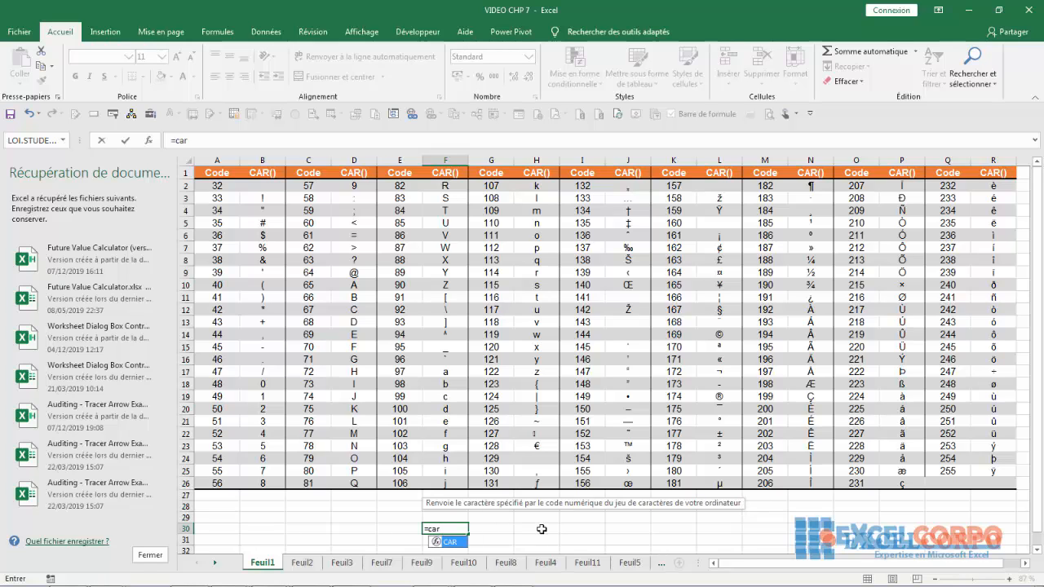
{"action": "double_click", "coordinate": [453, 542]}
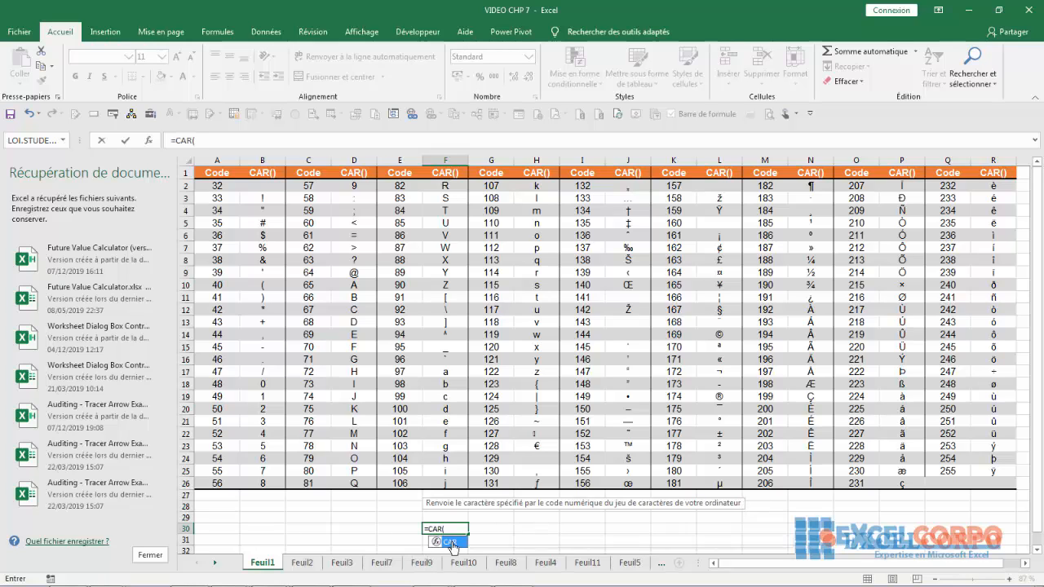
{"action": "type", "text": "16"}
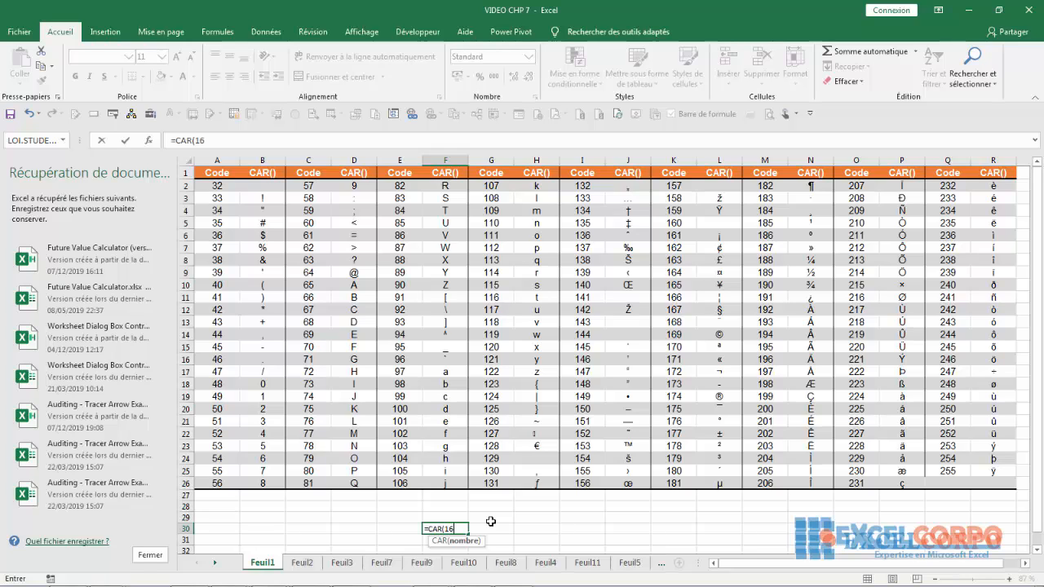
{"action": "type", "text": "9)"}
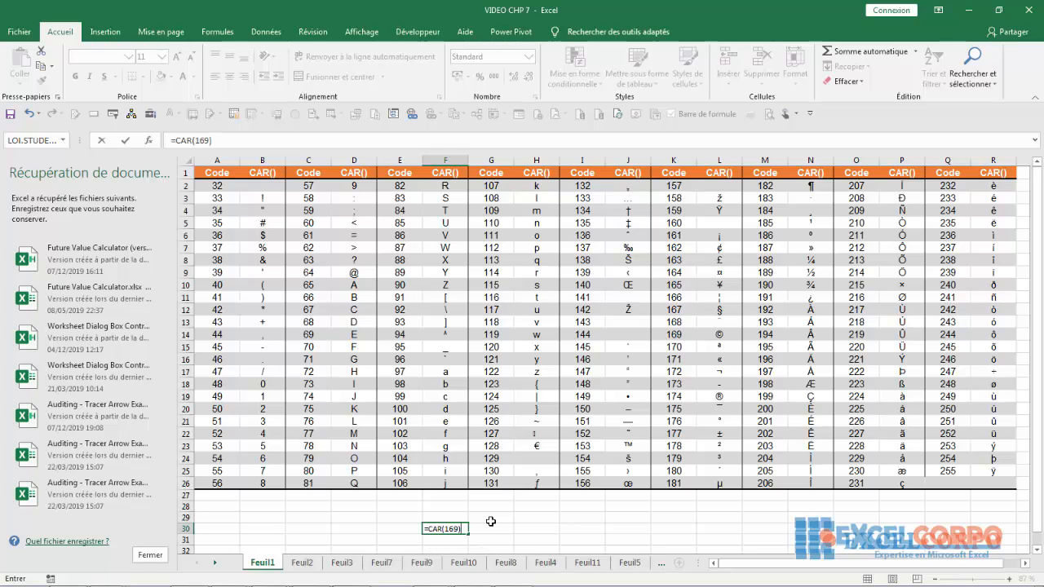
{"action": "key", "text": "Return"}
{"action": "left_click", "coordinate": [432, 530]}
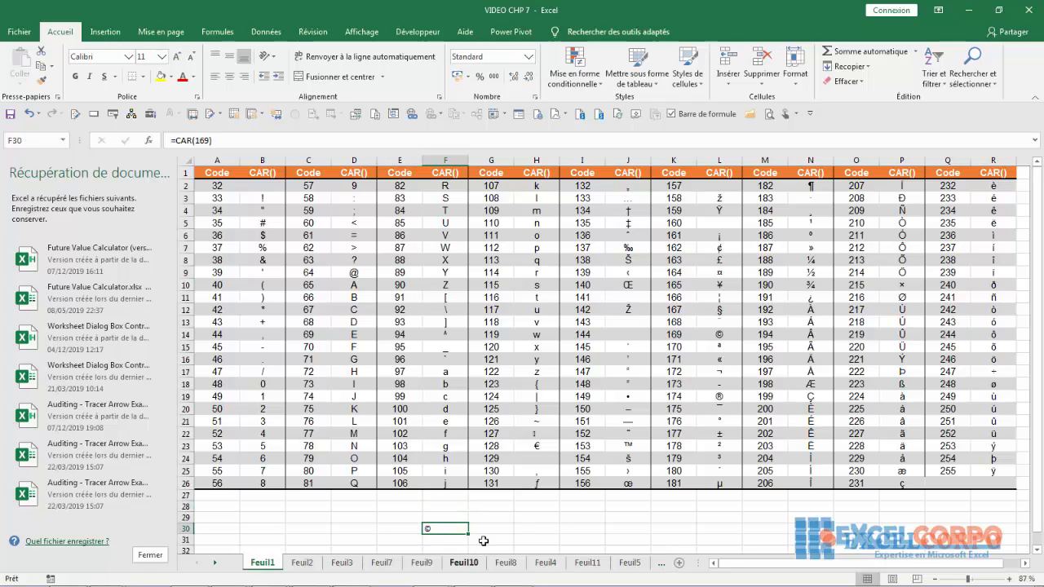
{"action": "left_click", "coordinate": [517, 529]}
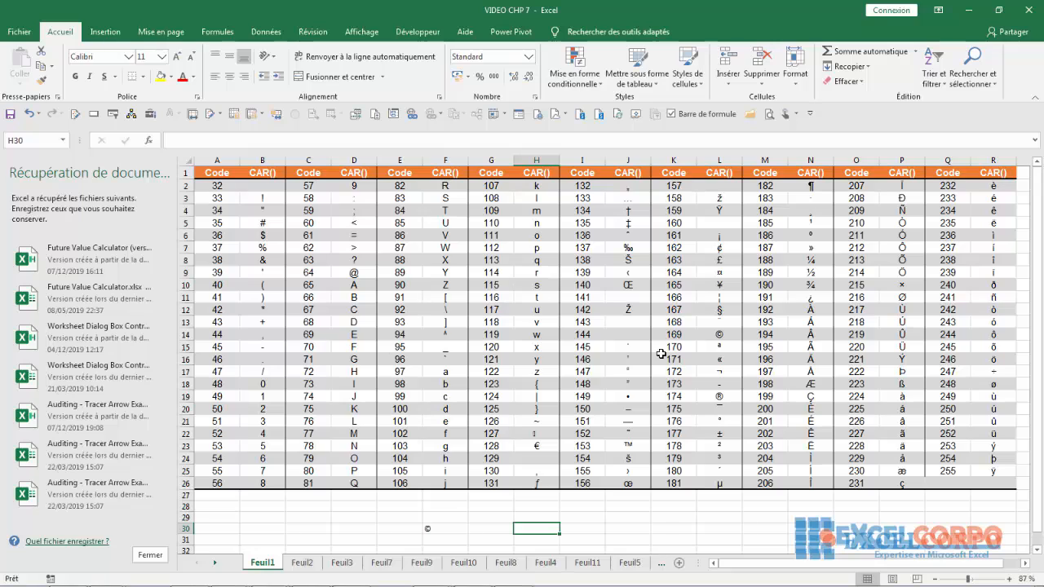
- Check code 32 and its CAR formula in row 2, and enter =CAR(32) in cell G31
{"action": "scroll", "coordinate": [911, 475], "scroll_direction": "right", "scroll_amount": 1}
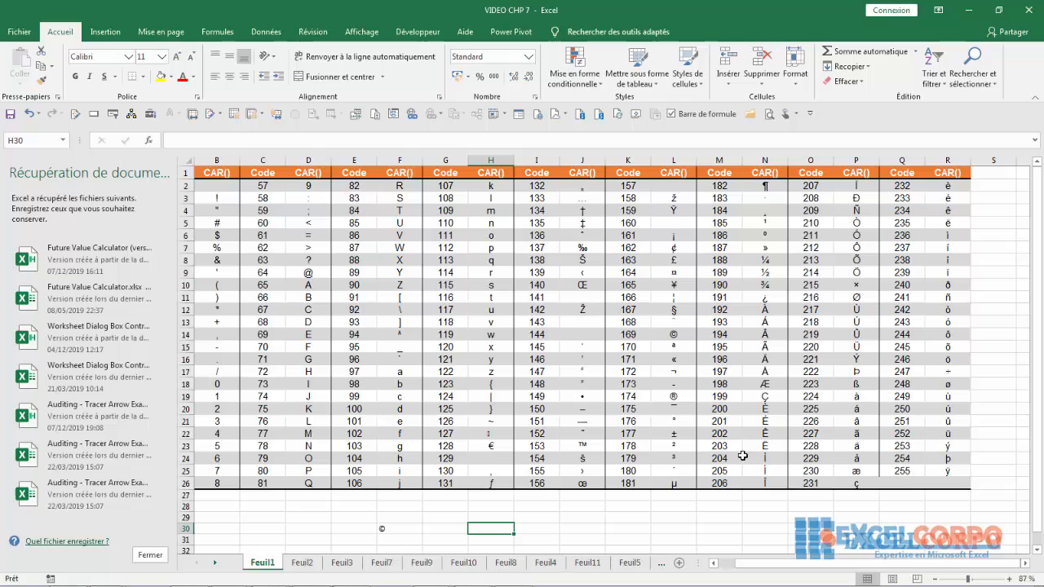
{"action": "left_click_drag", "start_coordinate": [767, 571], "coordinate": [752, 571]}
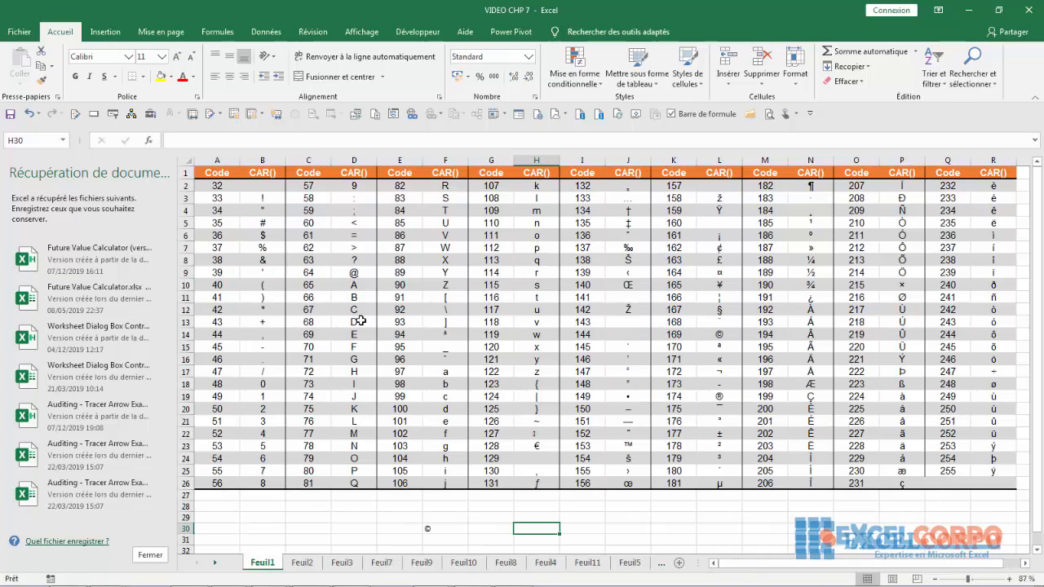
{"action": "left_click", "coordinate": [230, 188]}
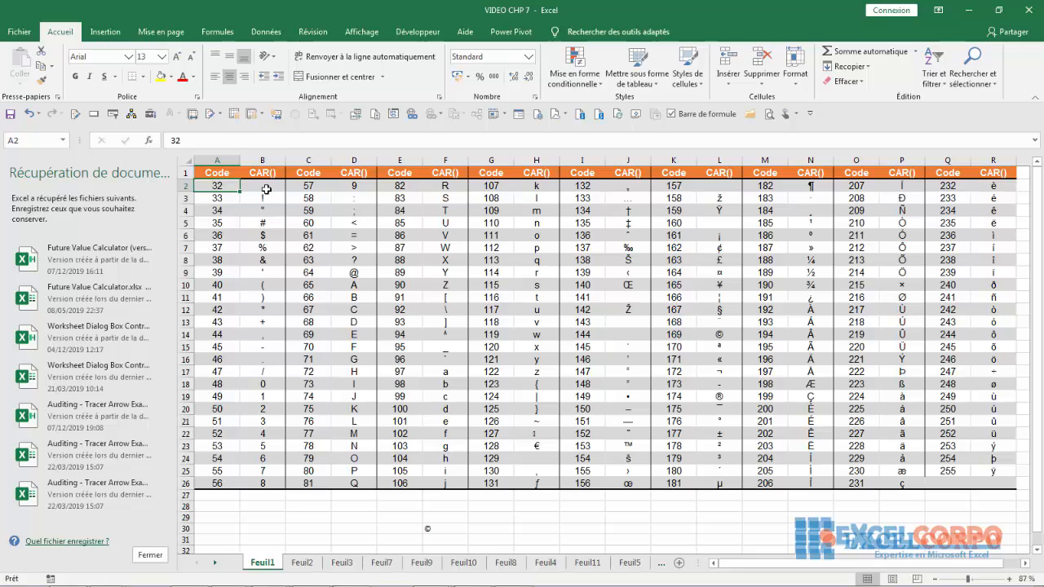
{"action": "key", "text": "Right"}
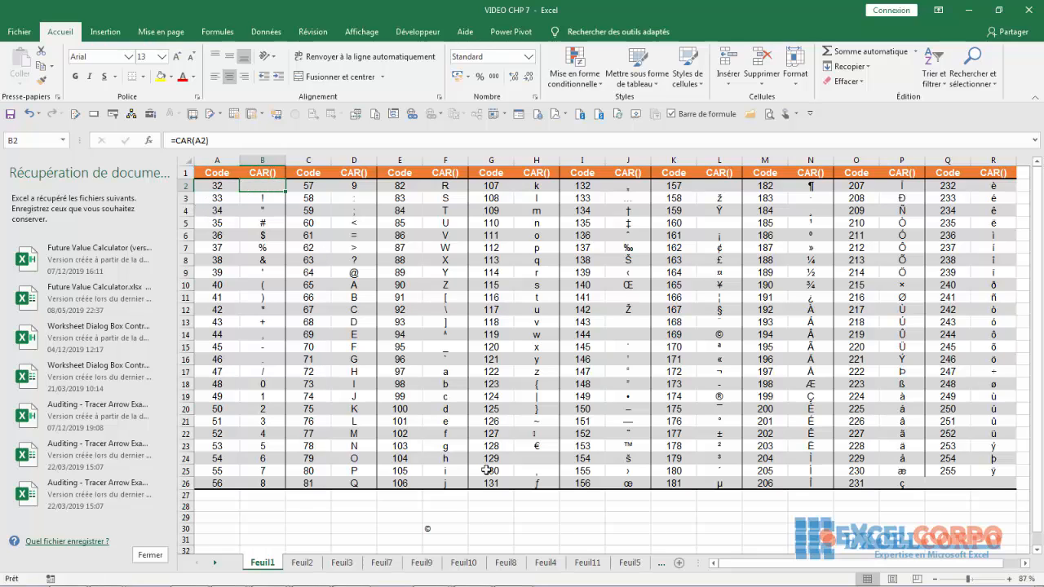
{"action": "left_click", "coordinate": [486, 535]}
{"action": "type", "text": "=car"}
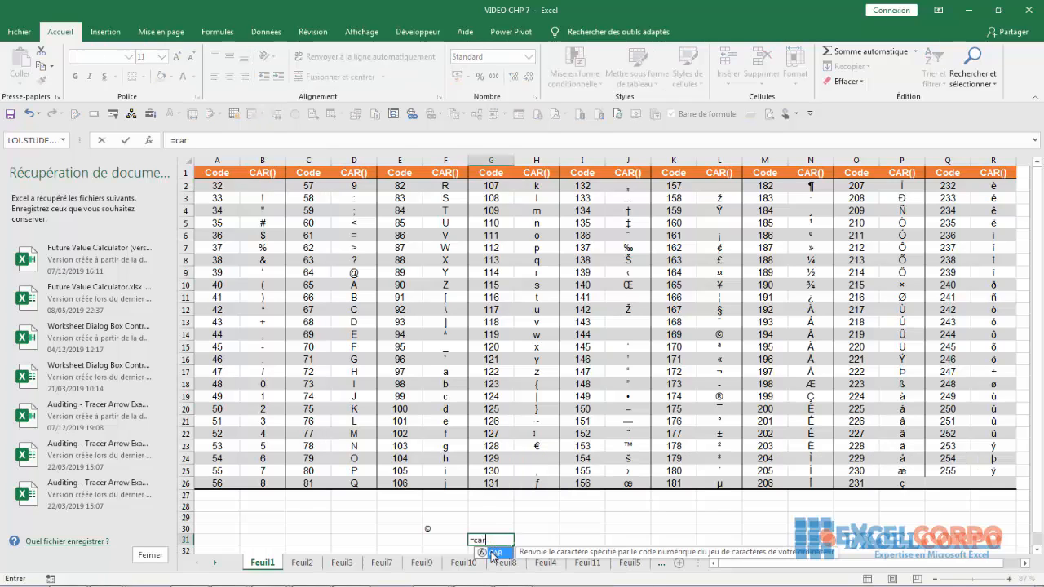
{"action": "double_click", "coordinate": [493, 553]}
{"action": "type", "text": "32"}
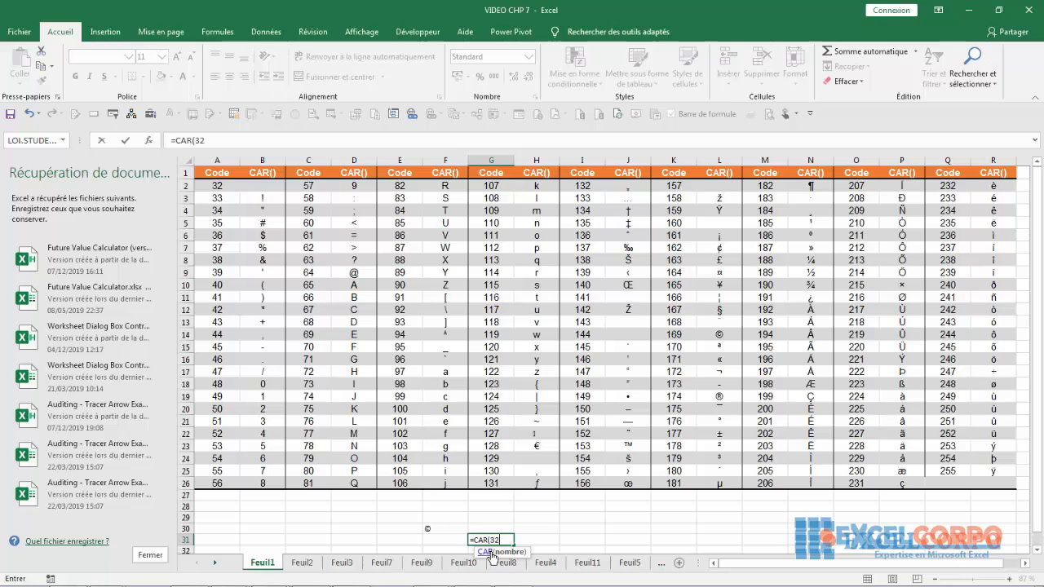
{"action": "key", "text": "Return"}
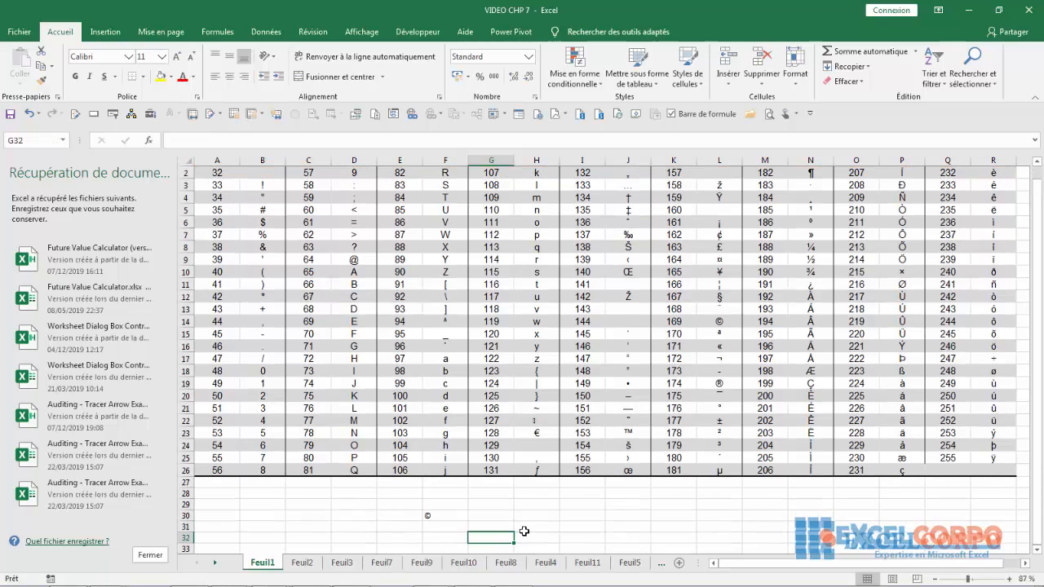
- Enter the formula =CAR(30) in cell H31
{"action": "left_click", "coordinate": [530, 531]}
{"action": "type", "text": "=ca"}
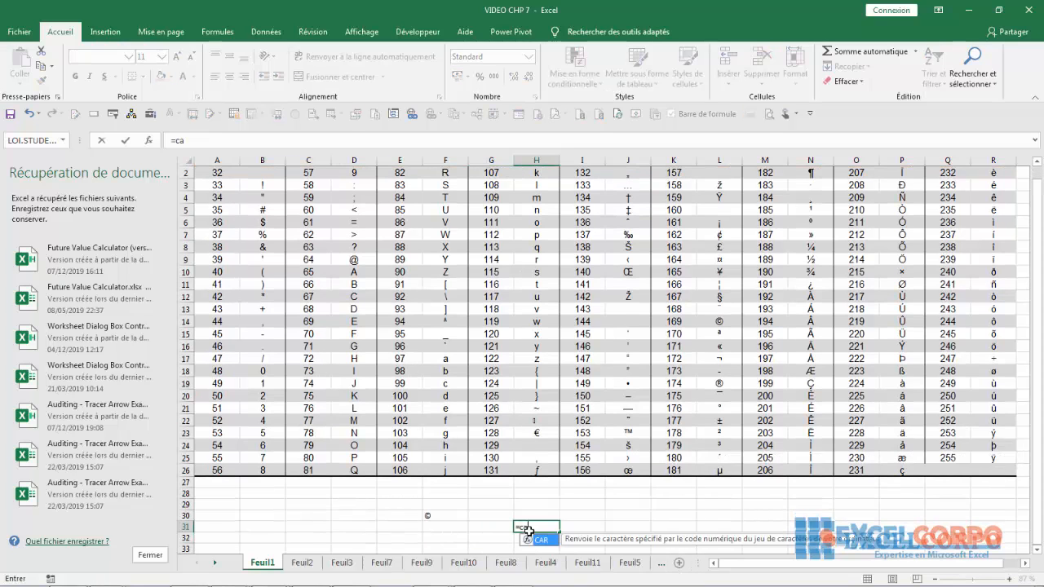
{"action": "type", "text": "r("}
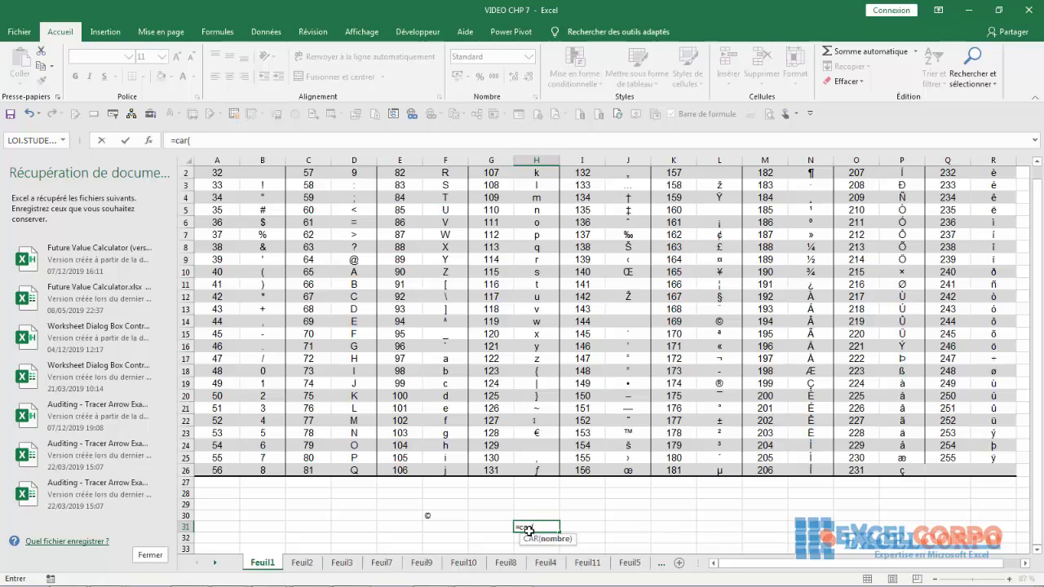
{"action": "type", "text": "30)"}
{"action": "key", "text": "Return"}
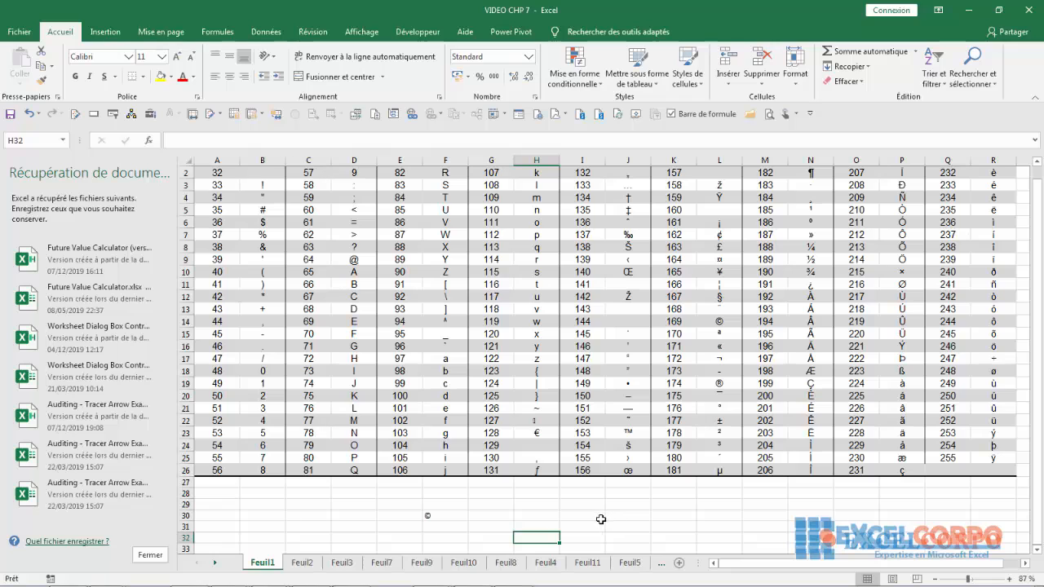
- Enter the formula =CAR(18) in cell I30 and keep that cell selected
{"action": "left_click", "coordinate": [597, 516]}
{"action": "type", "text": "=ca"}
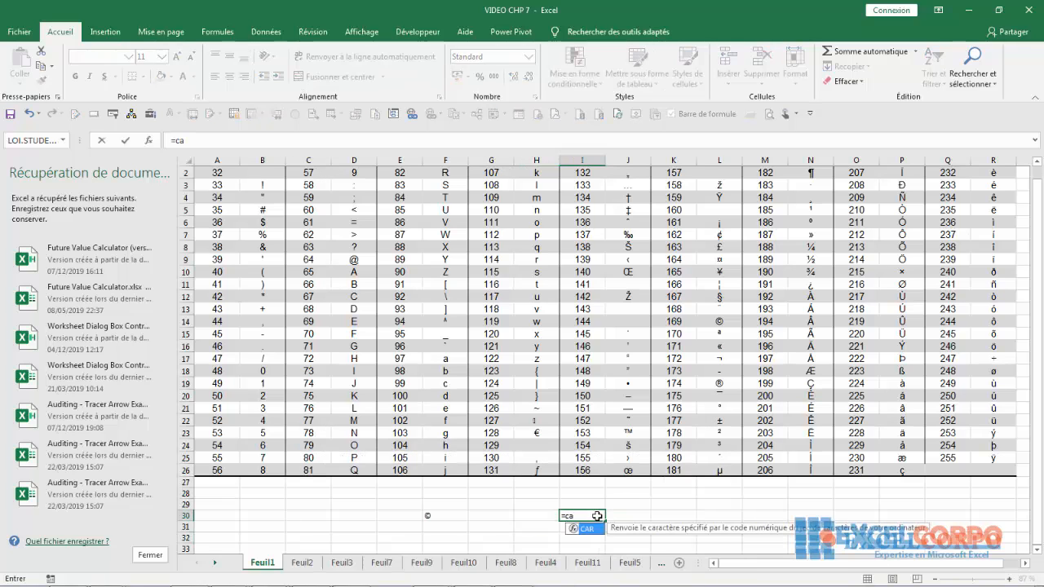
{"action": "type", "text": "r(18"}
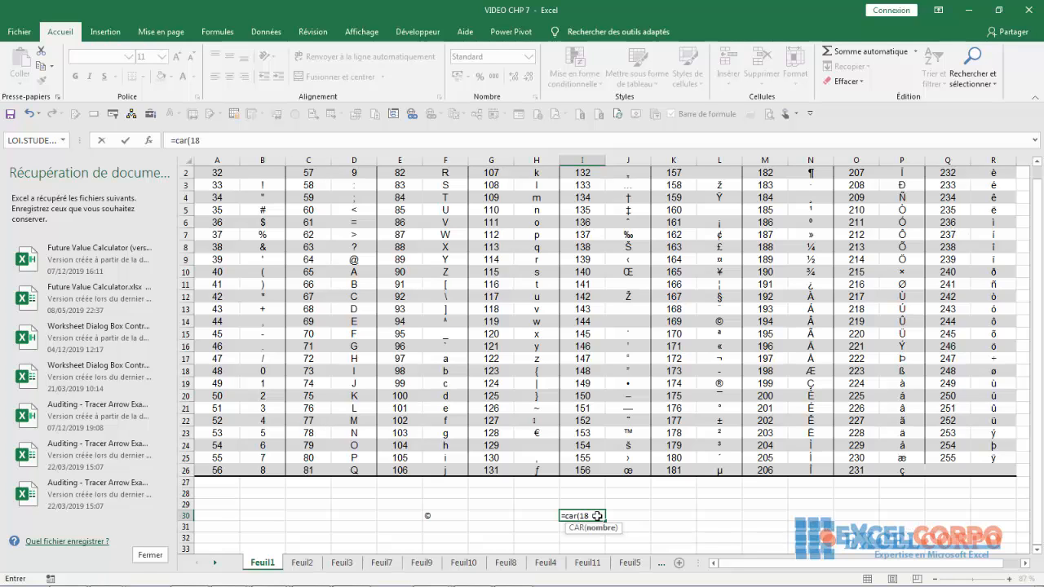
{"action": "type", "text": ")"}
{"action": "key", "text": "ctrl+Return"}
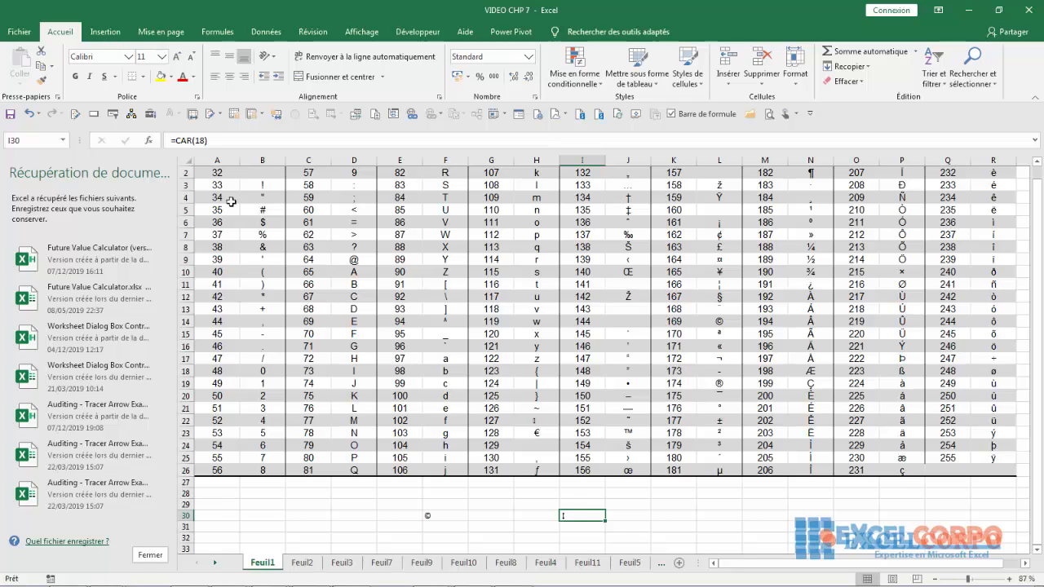
{"action": "scroll", "coordinate": [1041, 429], "scroll_direction": "up", "scroll_amount": 1}
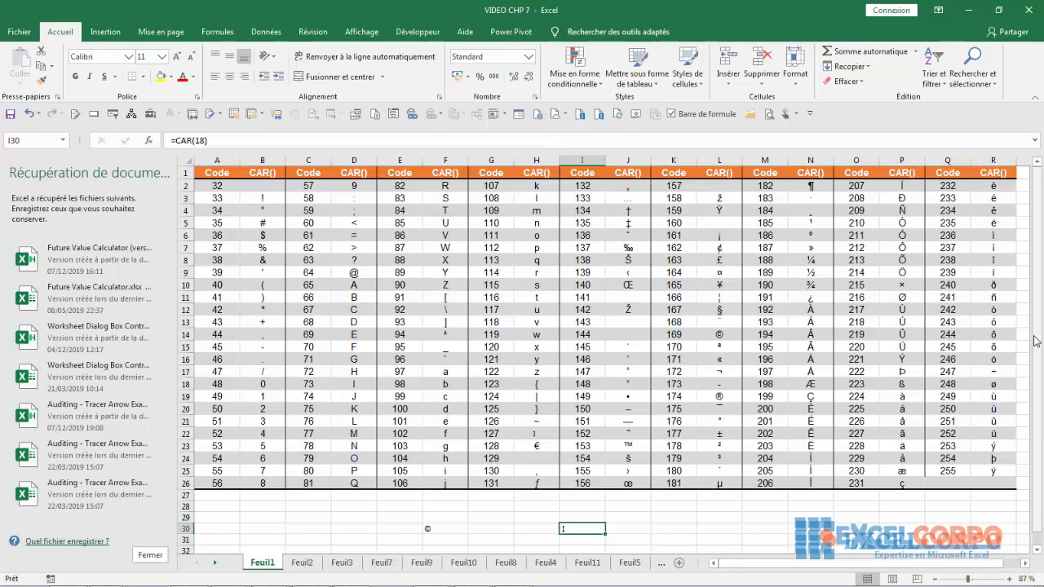
{"action": "left_click", "coordinate": [658, 525]}
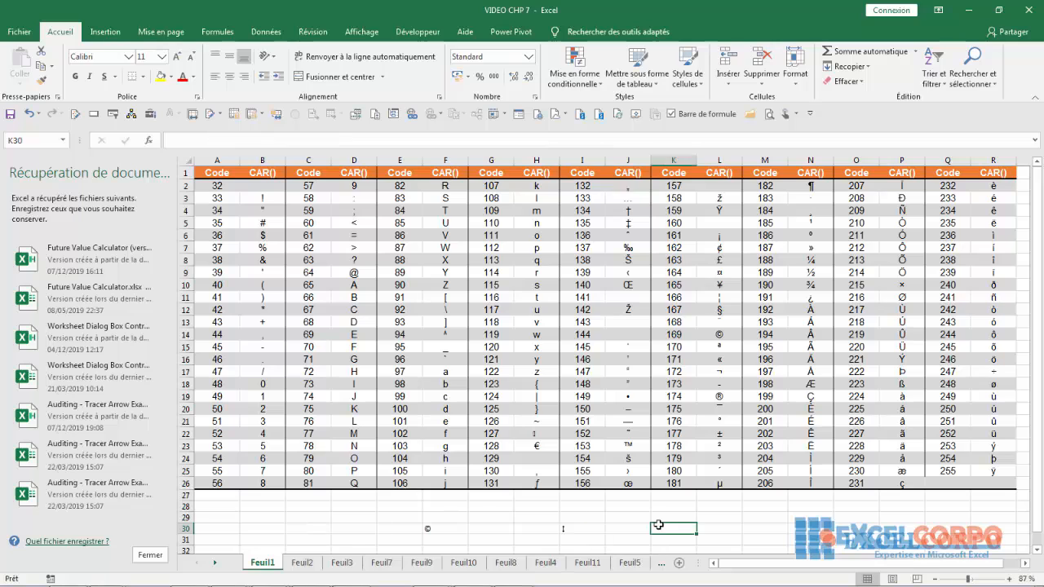
{"action": "type", "text": "="}
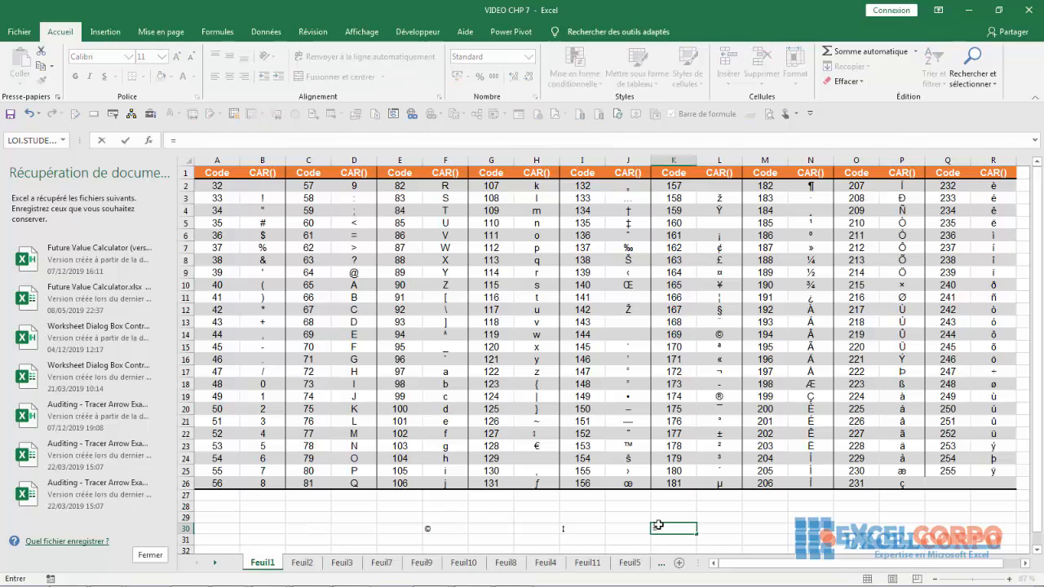
{"action": "type", "text": "CRA"}
{"action": "key", "text": "BackSpace"}
{"action": "key", "text": "BackSpace"}
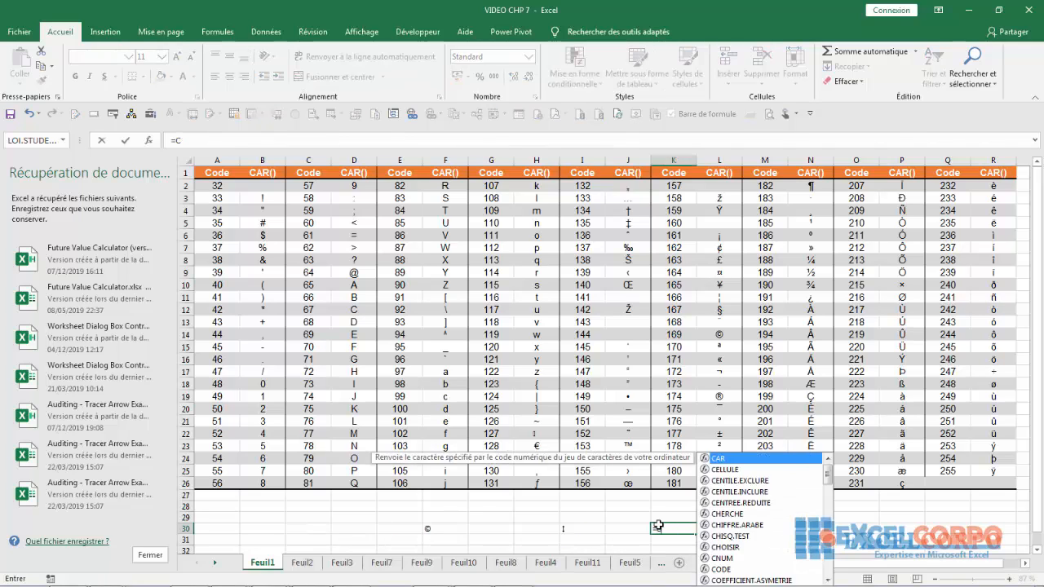
{"action": "type", "text": "AR("}
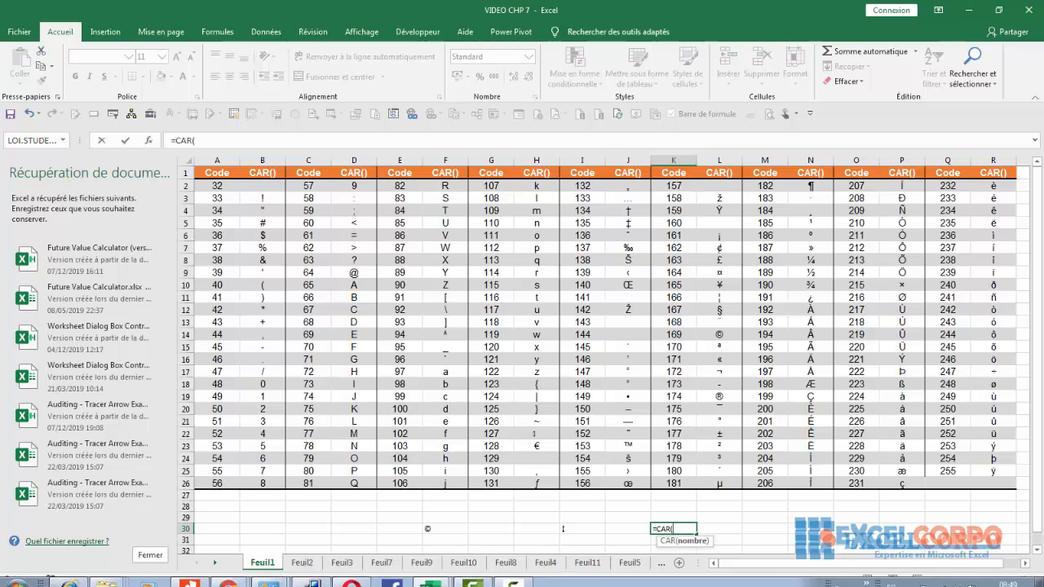
{"action": "key", "text": "BackSpace"}
{"action": "key", "text": "BackSpace"}
{"action": "key", "text": "BackSpace"}
{"action": "key", "text": "BackSpace"}
{"action": "key", "text": "BackSpace"}
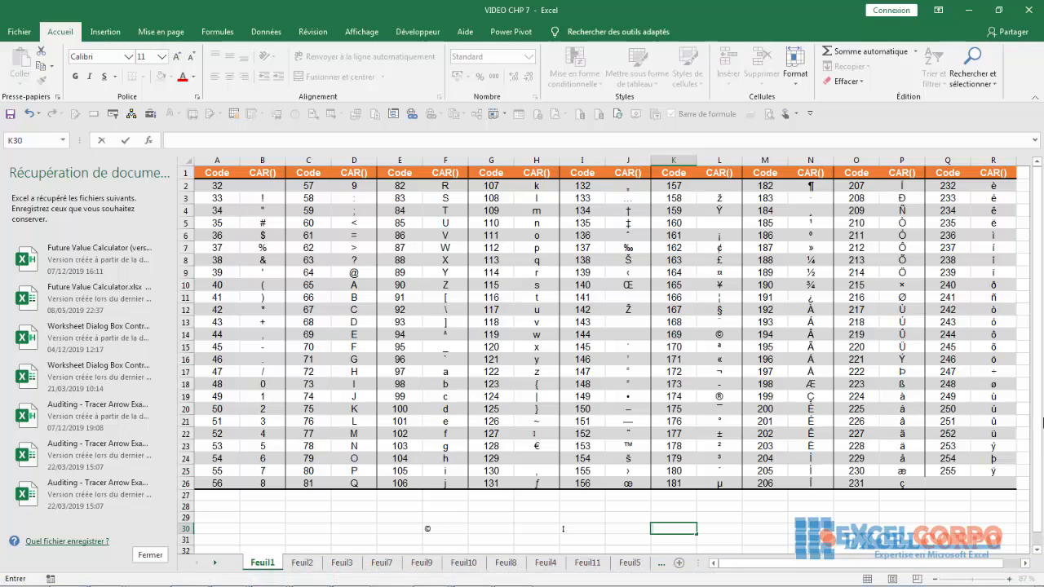
- Compare codes 32, 37, 38 and 41 in column A with their neighbouring CAR formulas in column B
{"action": "left_click_drag", "start_coordinate": [1036, 438], "coordinate": [1034, 416]}
{"action": "left_click", "coordinate": [257, 187]}
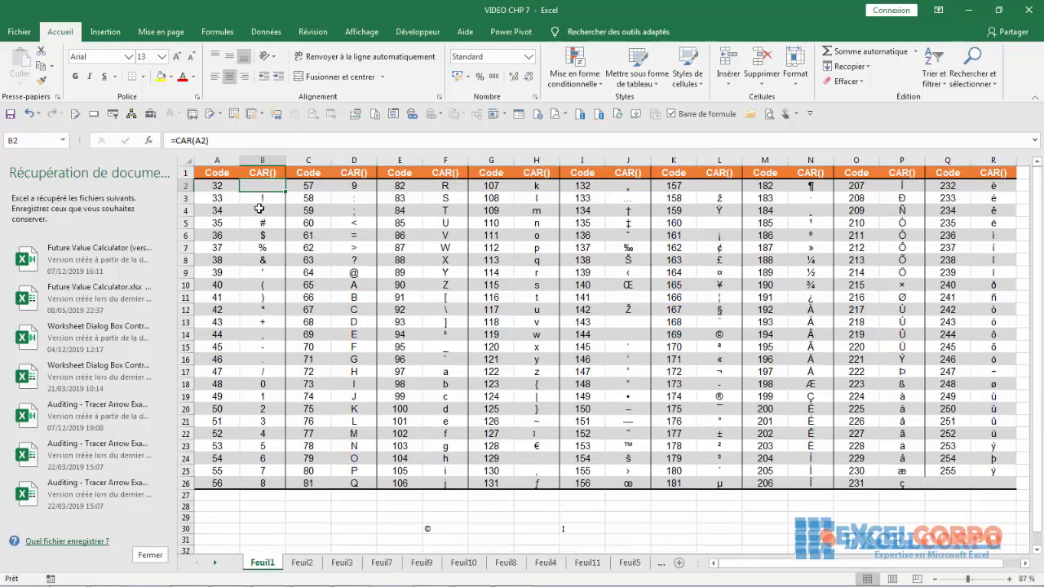
{"action": "left_click", "coordinate": [219, 188]}
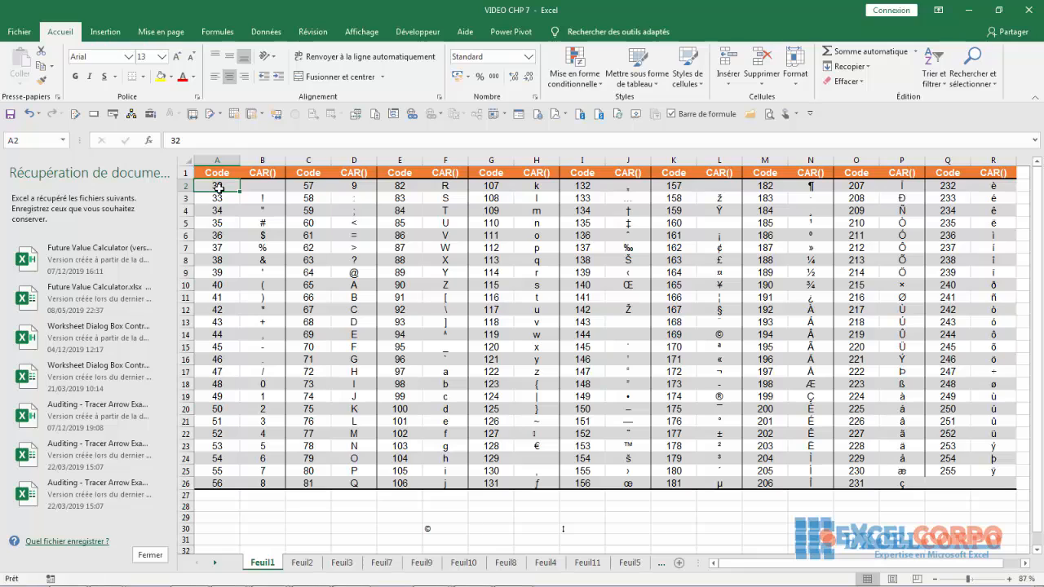
{"action": "left_click", "coordinate": [255, 187]}
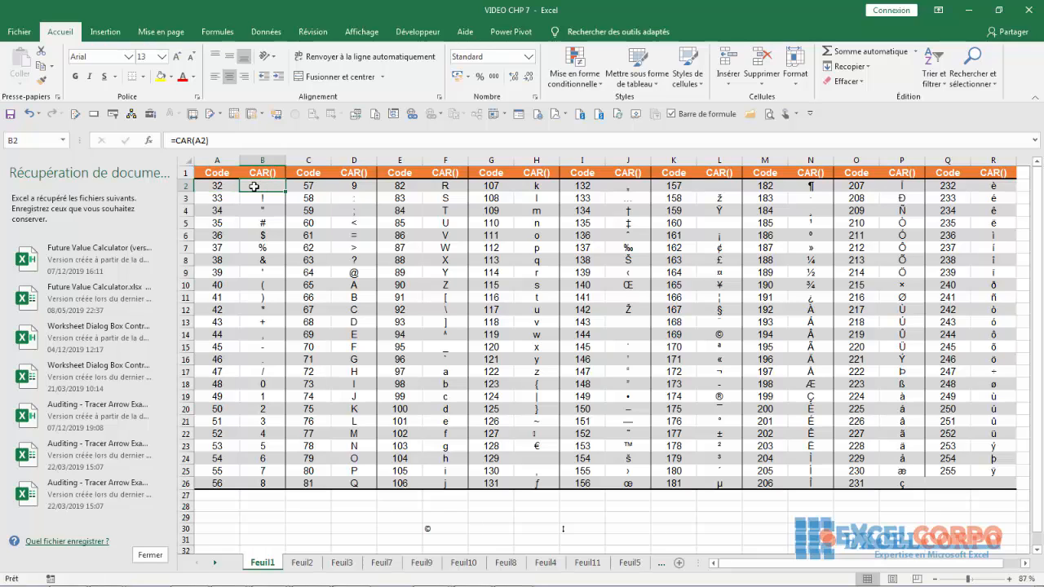
{"action": "left_click", "coordinate": [216, 247]}
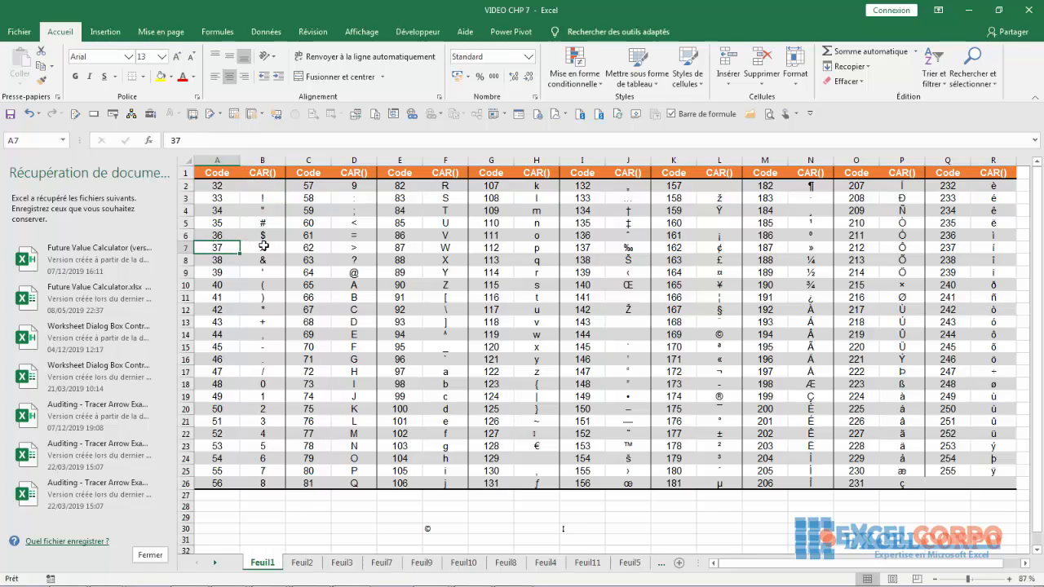
{"action": "left_click", "coordinate": [264, 247]}
{"action": "left_click", "coordinate": [227, 263]}
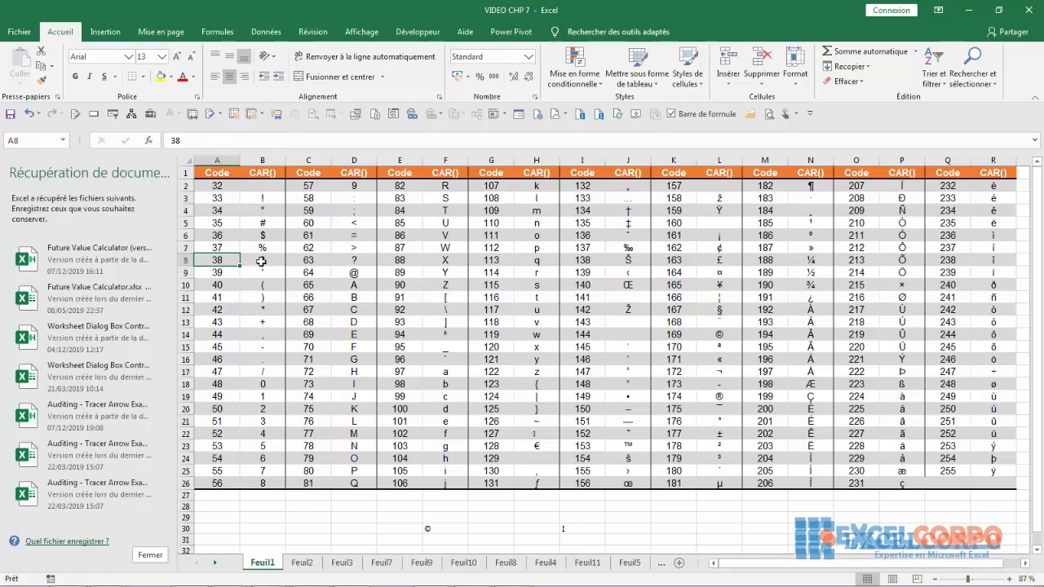
{"action": "left_click", "coordinate": [261, 261]}
{"action": "left_click", "coordinate": [230, 297]}
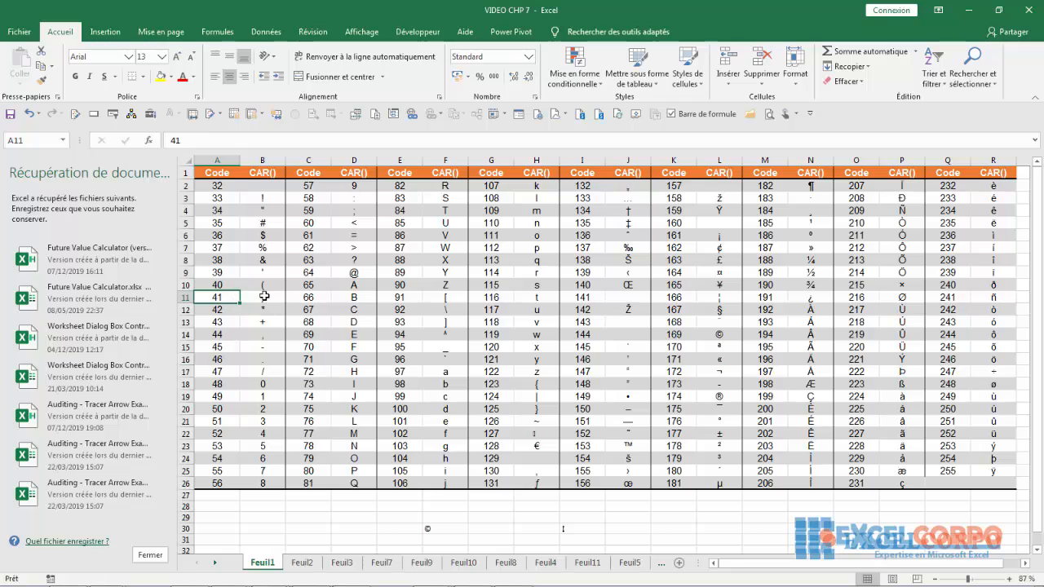
{"action": "left_click", "coordinate": [264, 297]}
- Check the CAR formula in F13, and code 169 with its CAR formula in row 14
{"action": "left_click", "coordinate": [445, 322]}
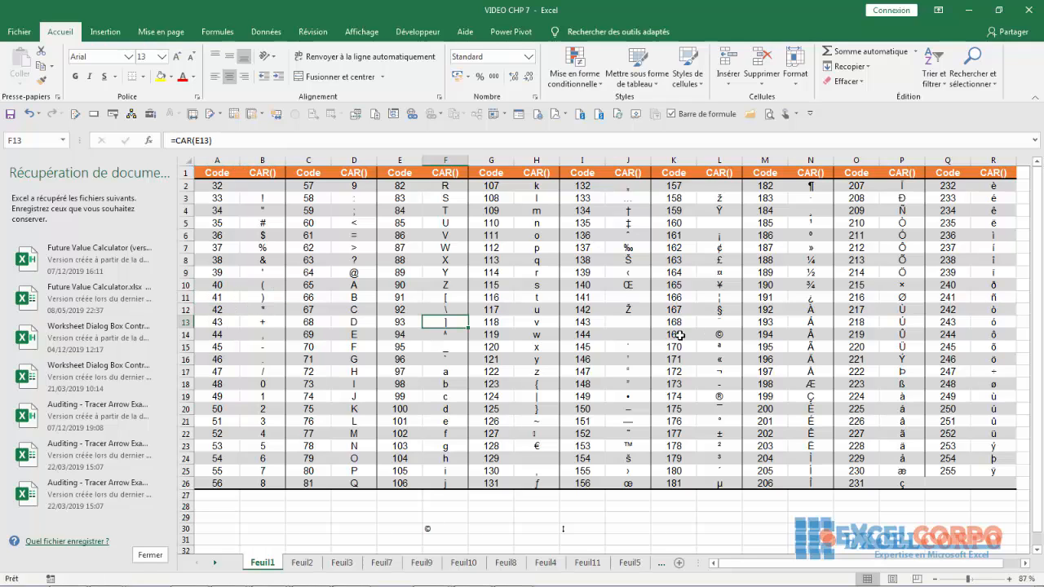
{"action": "left_click", "coordinate": [681, 335]}
{"action": "left_click", "coordinate": [720, 336]}
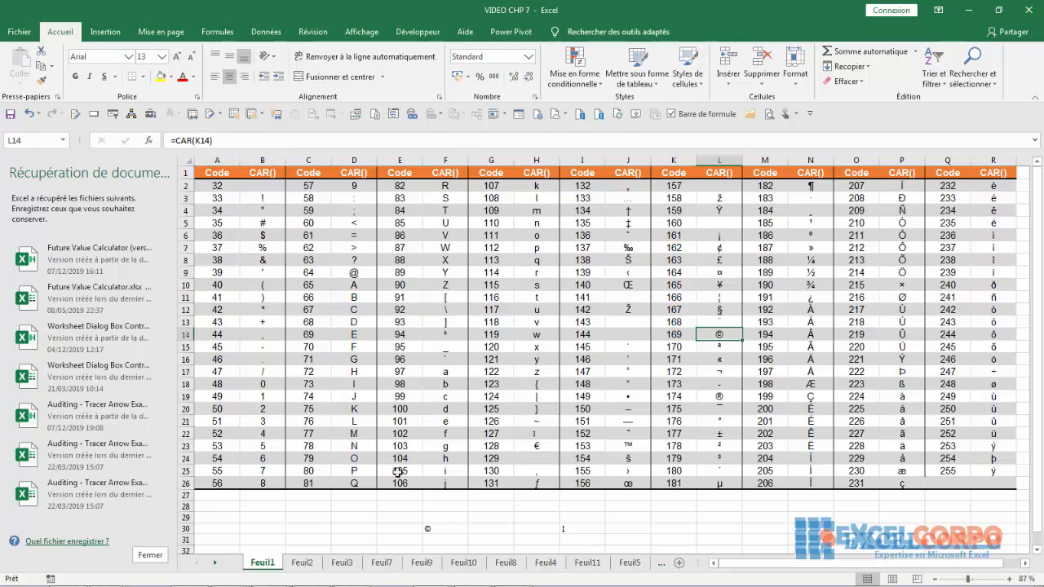
{"action": "left_click", "coordinate": [366, 518]}
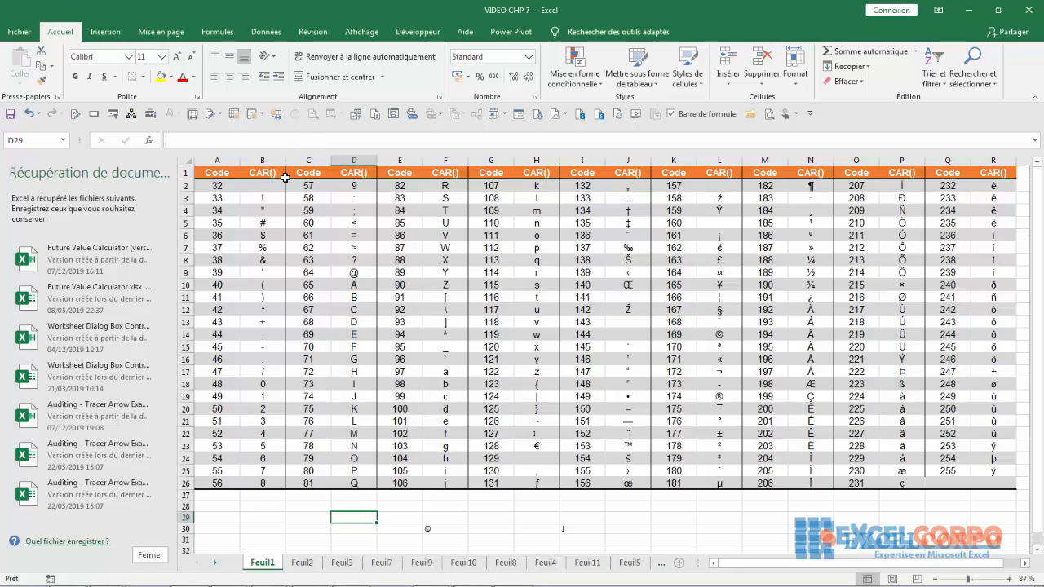
- Apply the Symbol font to the codes and characters in range C2:H12
{"action": "left_click", "coordinate": [314, 248]}
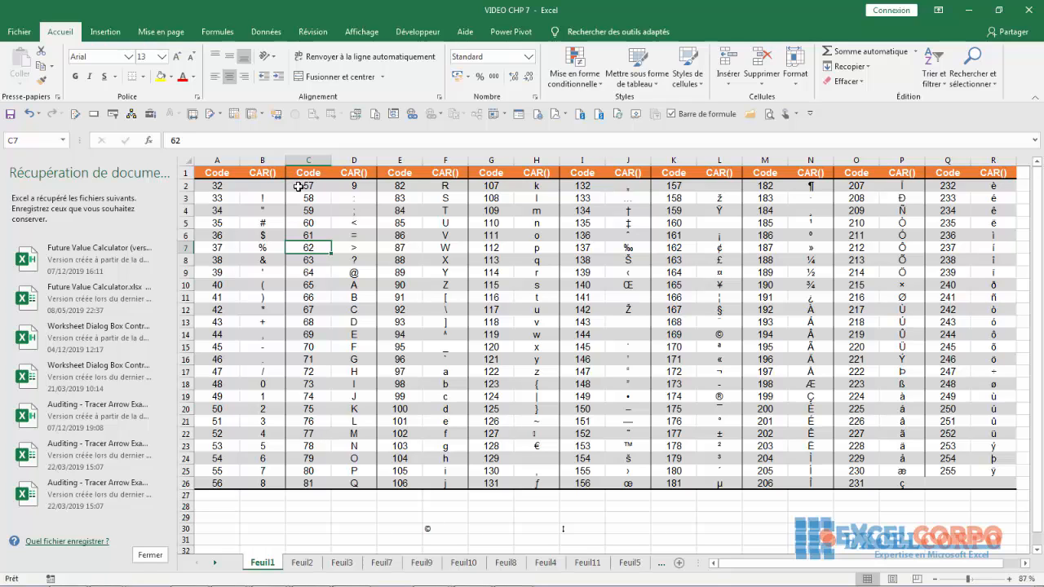
{"action": "left_click_drag", "start_coordinate": [298, 187], "coordinate": [553, 202]}
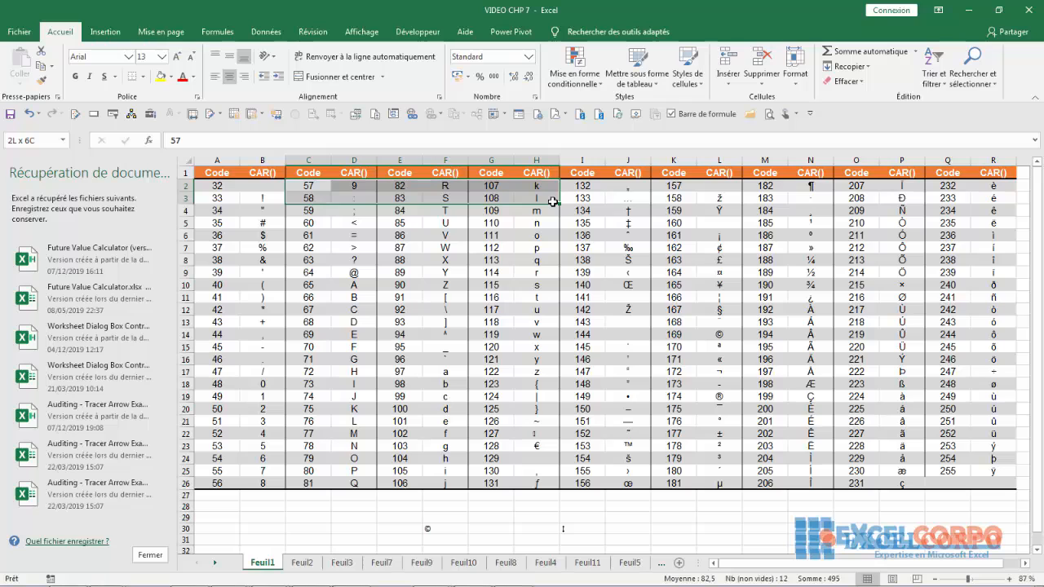
{"action": "left_click_drag", "start_coordinate": [553, 201], "coordinate": [555, 310]}
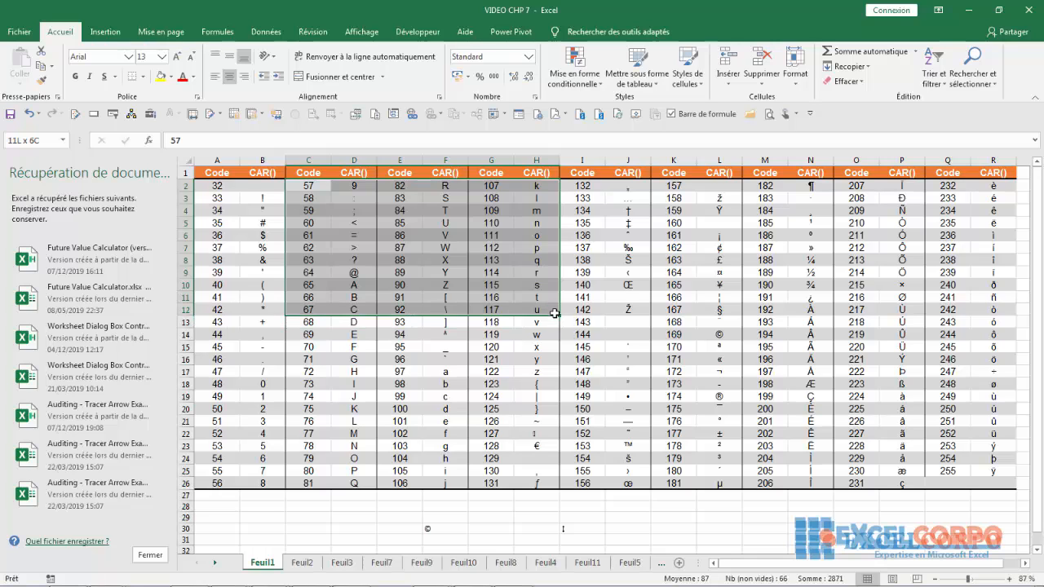
{"action": "left_click", "coordinate": [128, 56]}
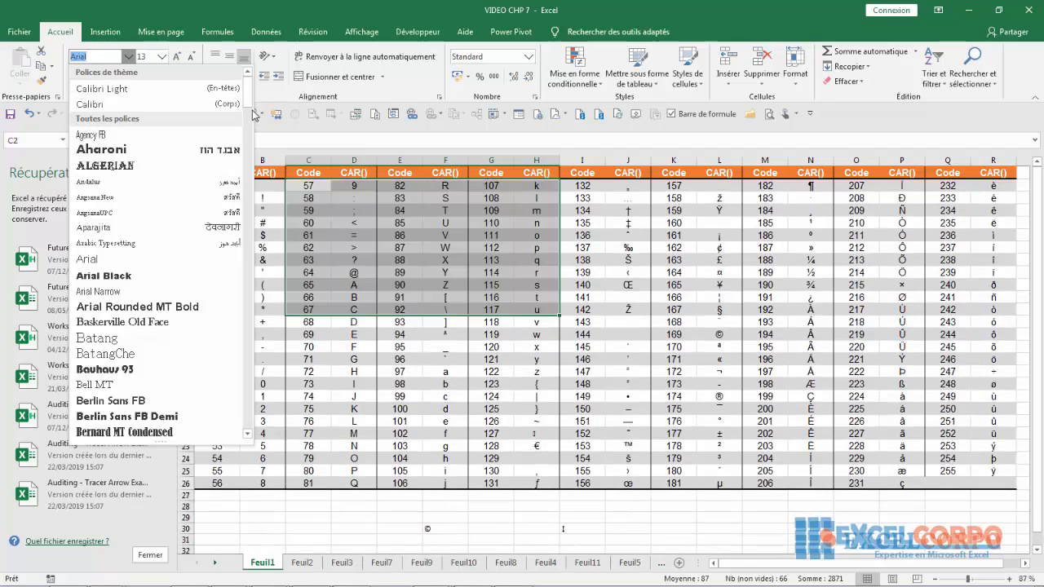
{"action": "left_click_drag", "start_coordinate": [248, 86], "coordinate": [252, 368]}
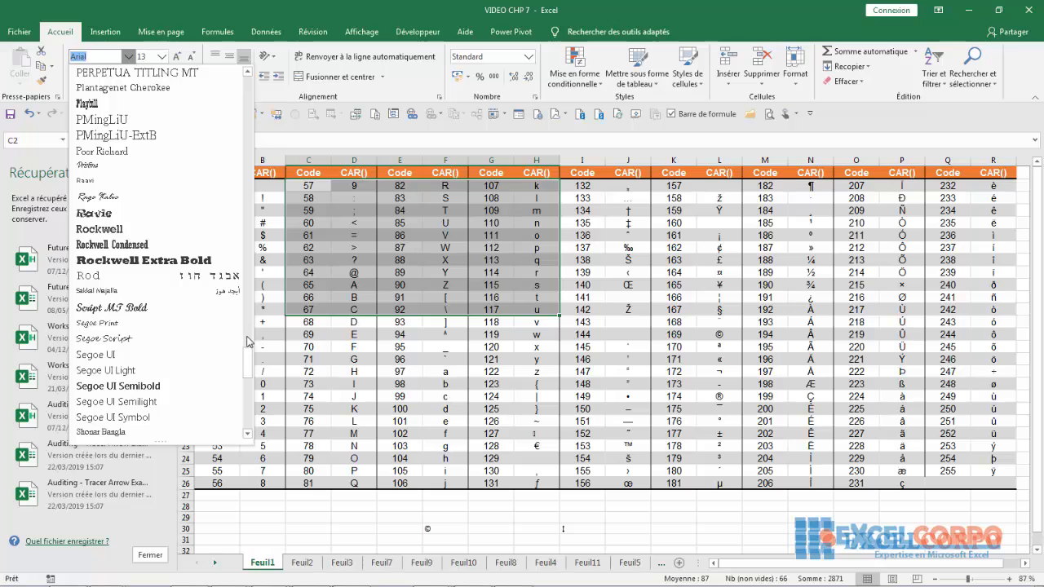
{"action": "scroll", "coordinate": [249, 367], "scroll_direction": "down", "scroll_amount": 2}
{"action": "left_click_drag", "start_coordinate": [249, 366], "coordinate": [250, 395]}
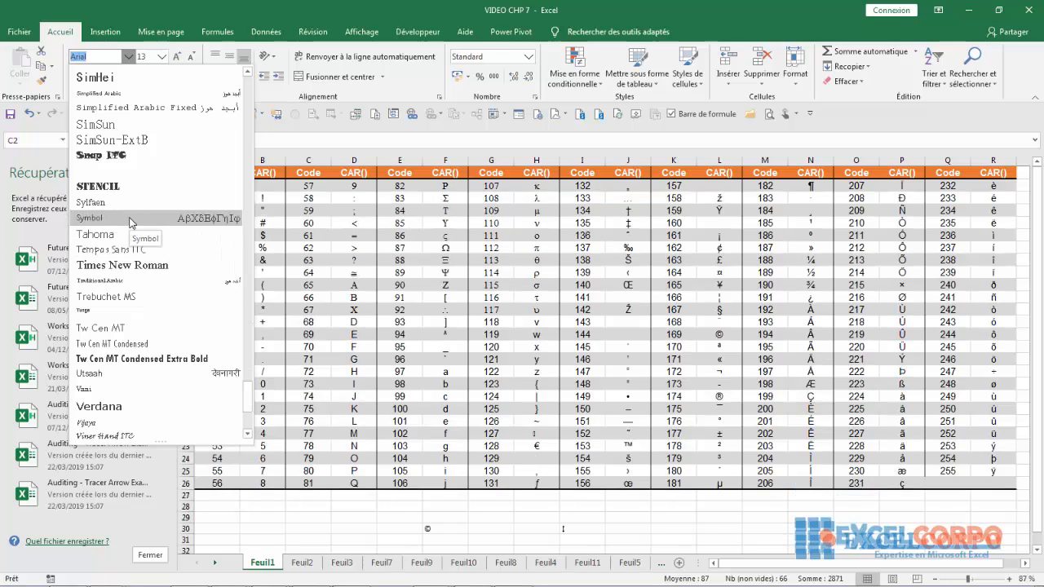
{"action": "left_click", "coordinate": [131, 220]}
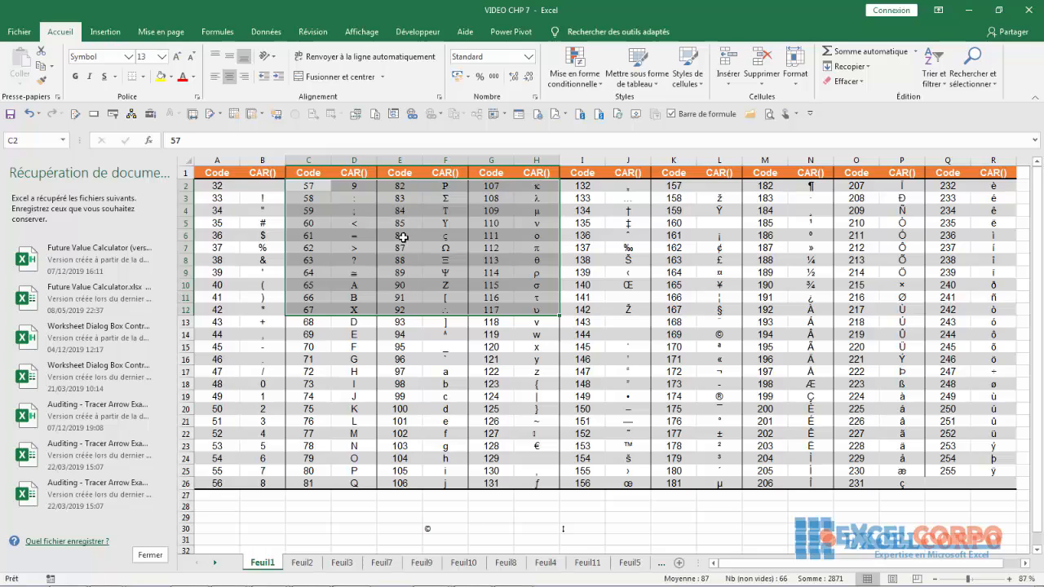
- Undo and redo the Symbol font change on C2:H12 to compare both versions, finishing with the change undone
{"action": "left_click", "coordinate": [29, 113]}
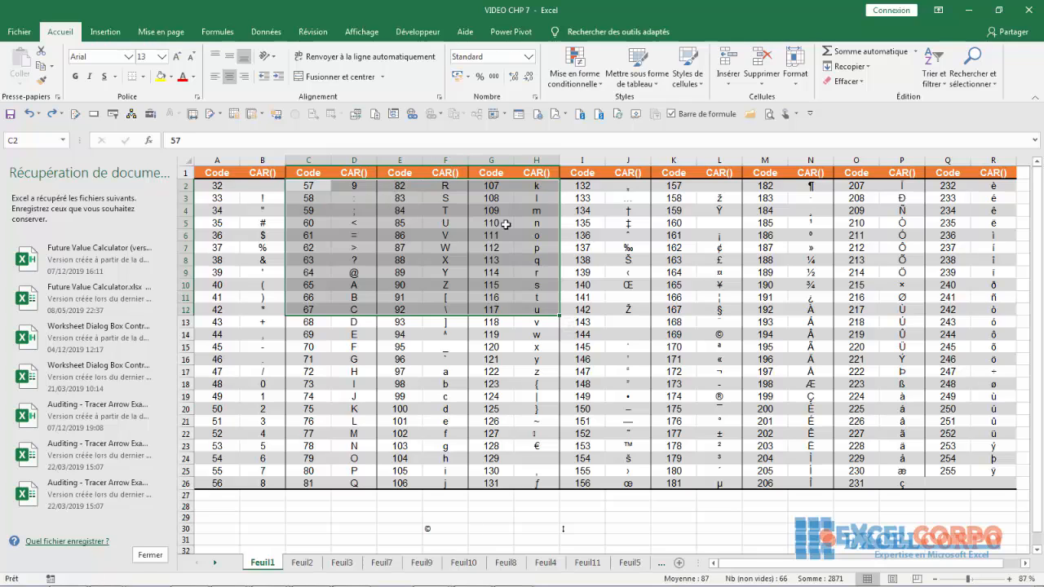
{"action": "left_click", "coordinate": [52, 114]}
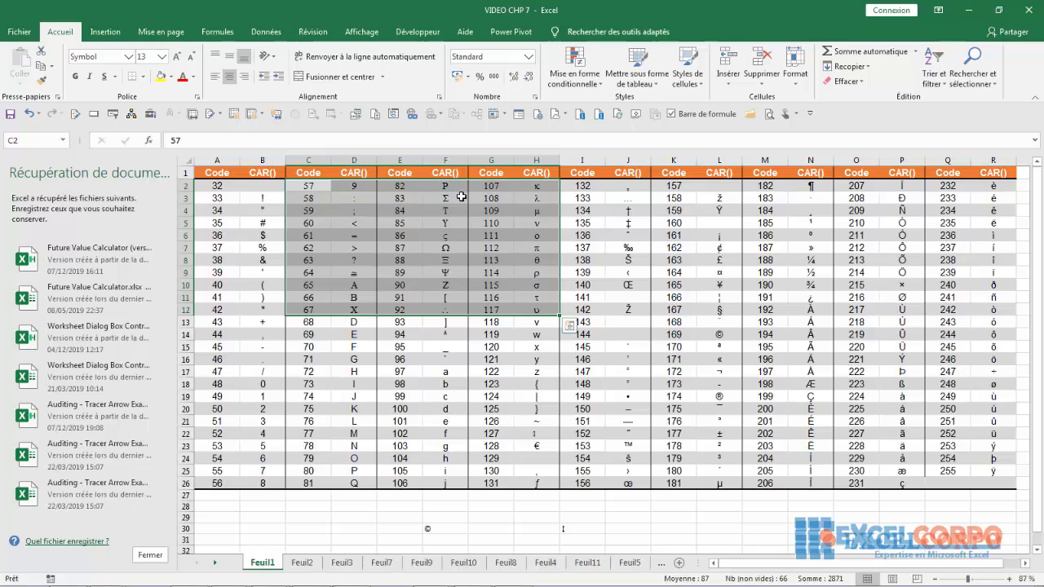
{"action": "left_click", "coordinate": [27, 114]}
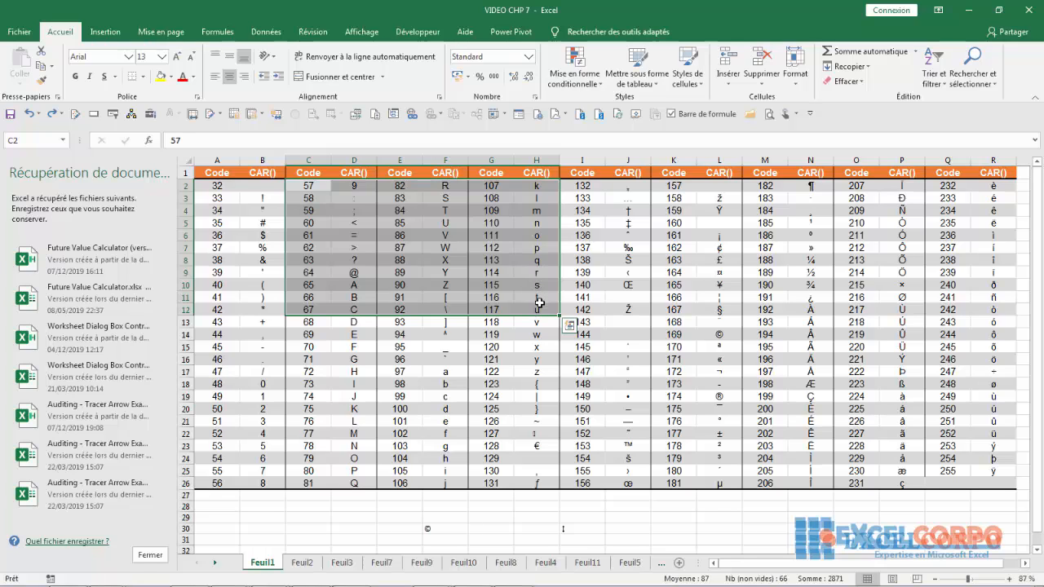
{"action": "left_click", "coordinate": [53, 115]}
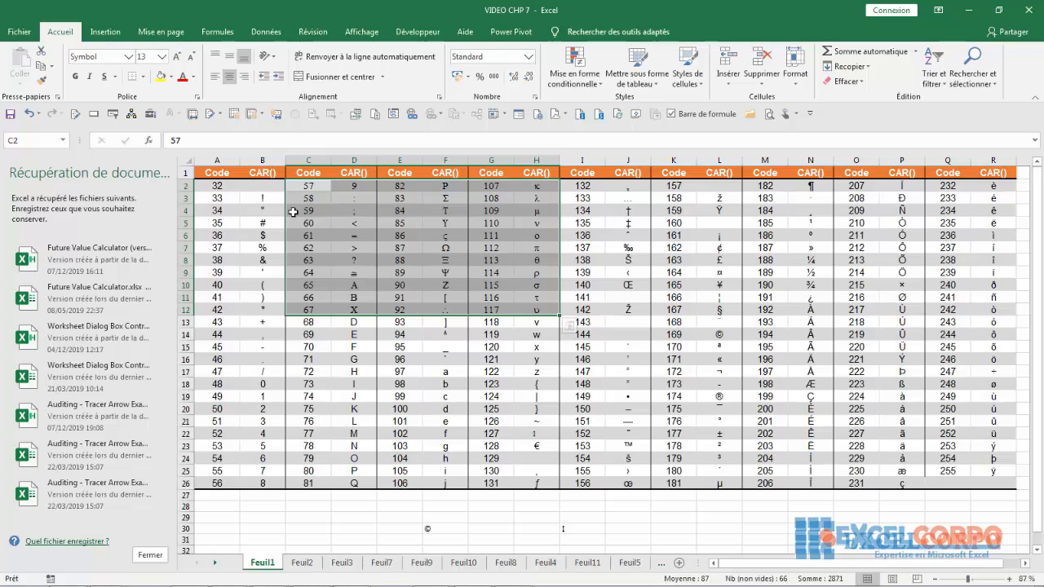
{"action": "key", "text": "ctrl+z"}
- Check code 69 in C14 and the CAR formulas in cells D14, B4 and D22
{"action": "left_click", "coordinate": [329, 339]}
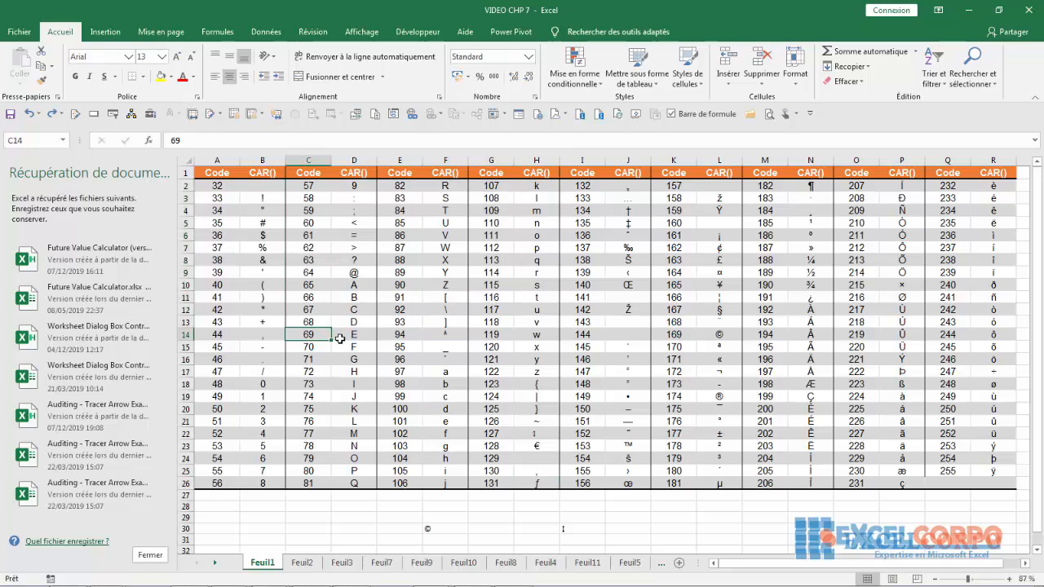
{"action": "left_click", "coordinate": [352, 335]}
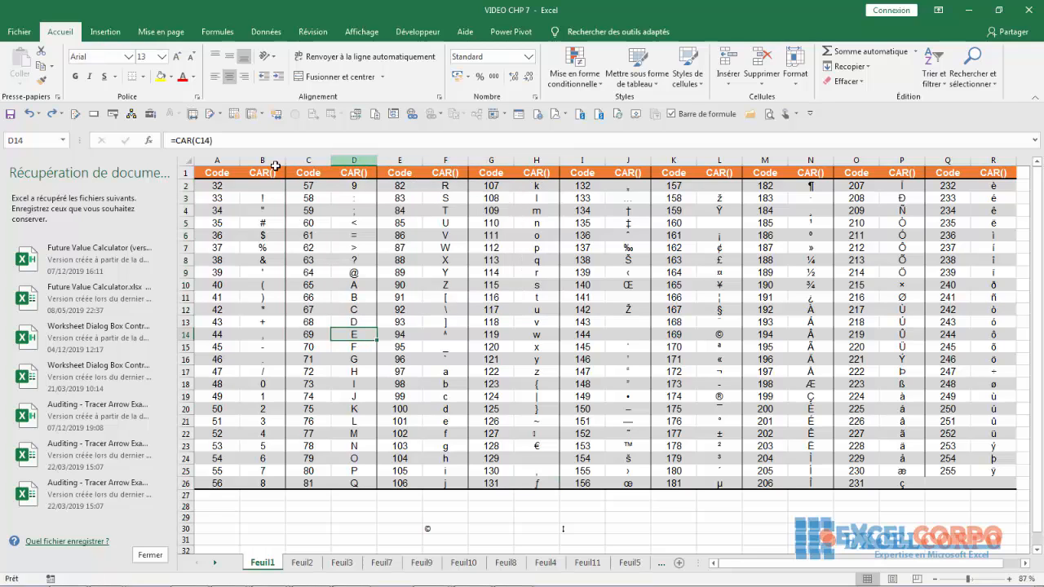
{"action": "left_click", "coordinate": [261, 210]}
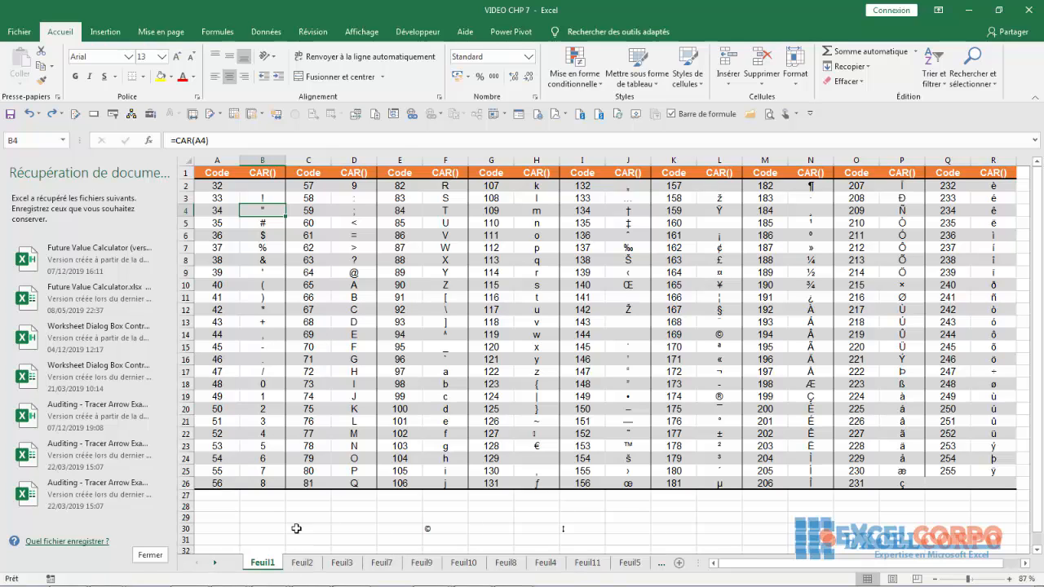
{"action": "left_click", "coordinate": [322, 516]}
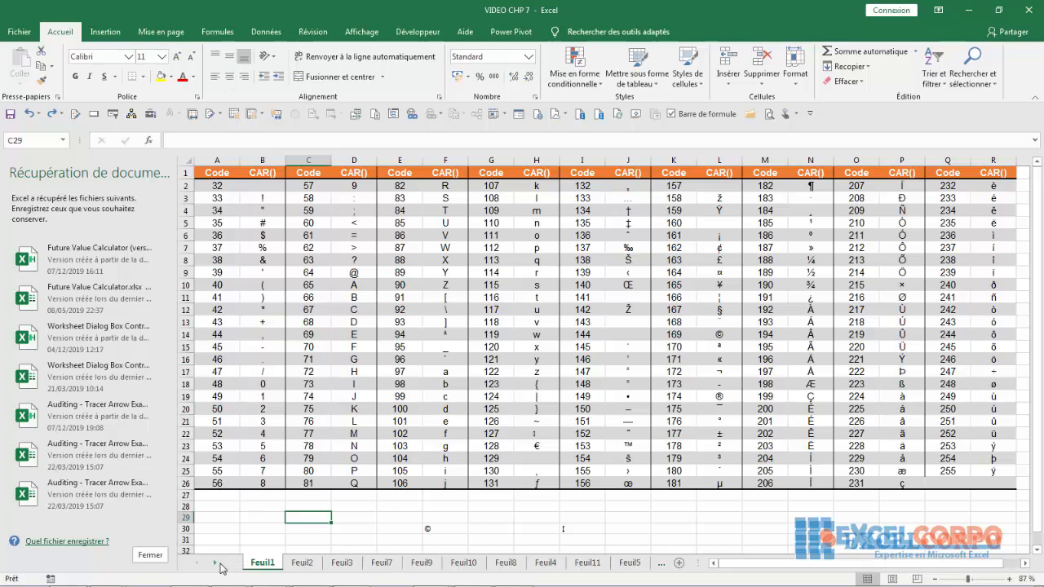
{"action": "left_click", "coordinate": [349, 434]}
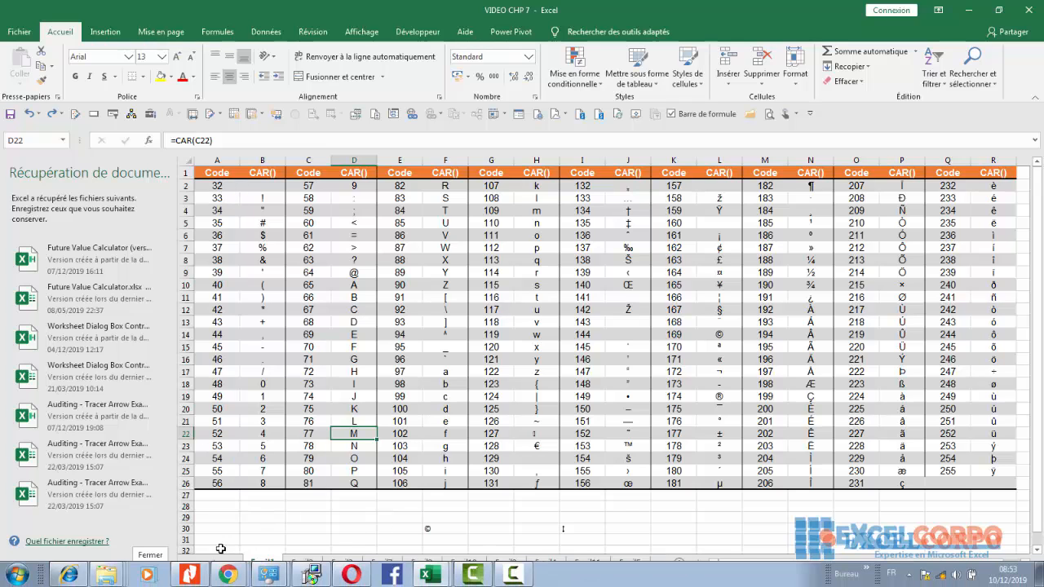
- Switch to sheet Feuil12 and inspect the formula in cell B2 without changing it
{"action": "left_click", "coordinate": [215, 565]}
{"action": "left_click", "coordinate": [214, 565]}
{"action": "left_click", "coordinate": [593, 563]}
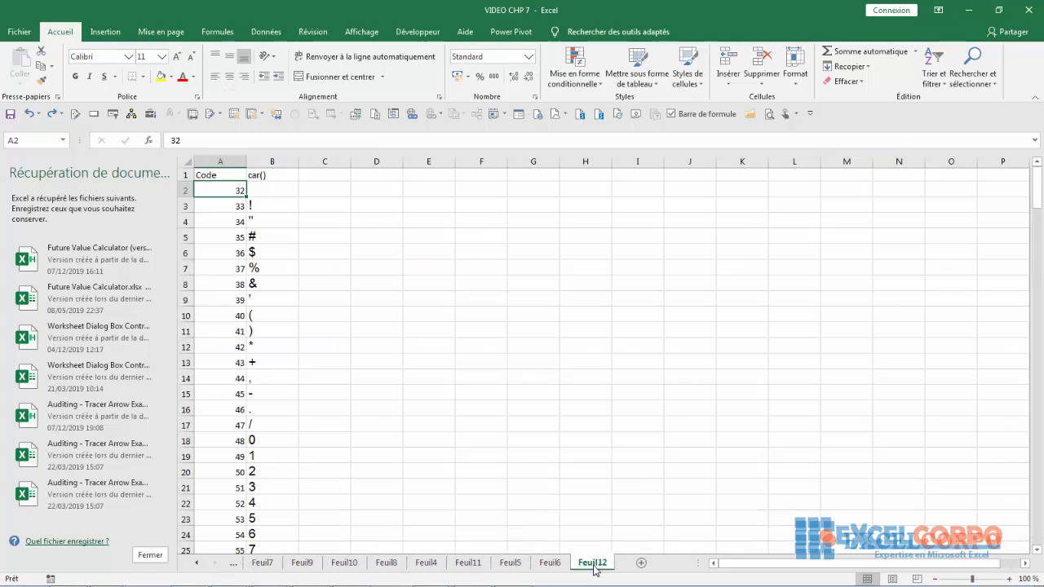
{"action": "left_click", "coordinate": [263, 191]}
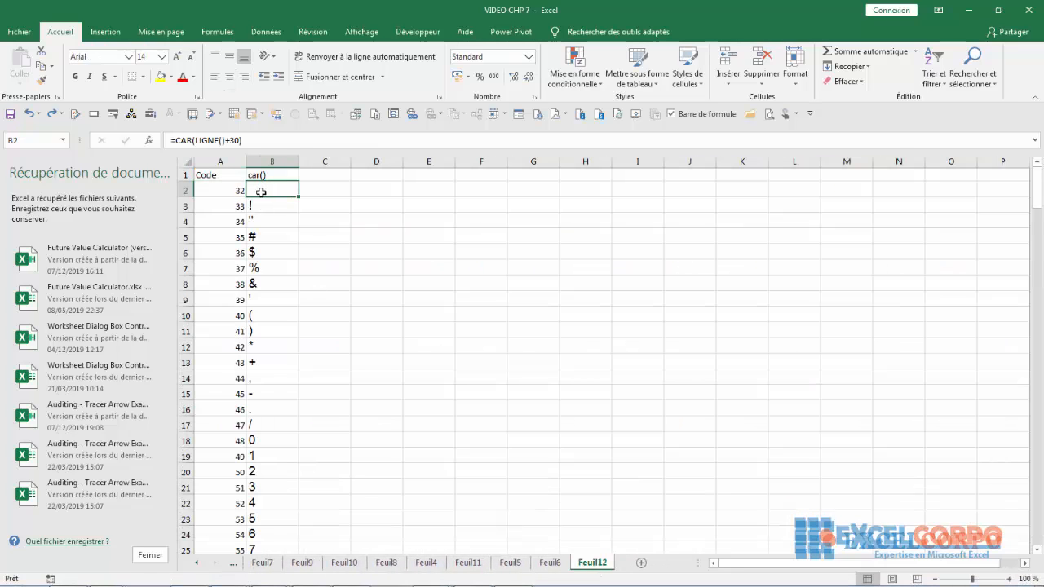
{"action": "left_click", "coordinate": [219, 140]}
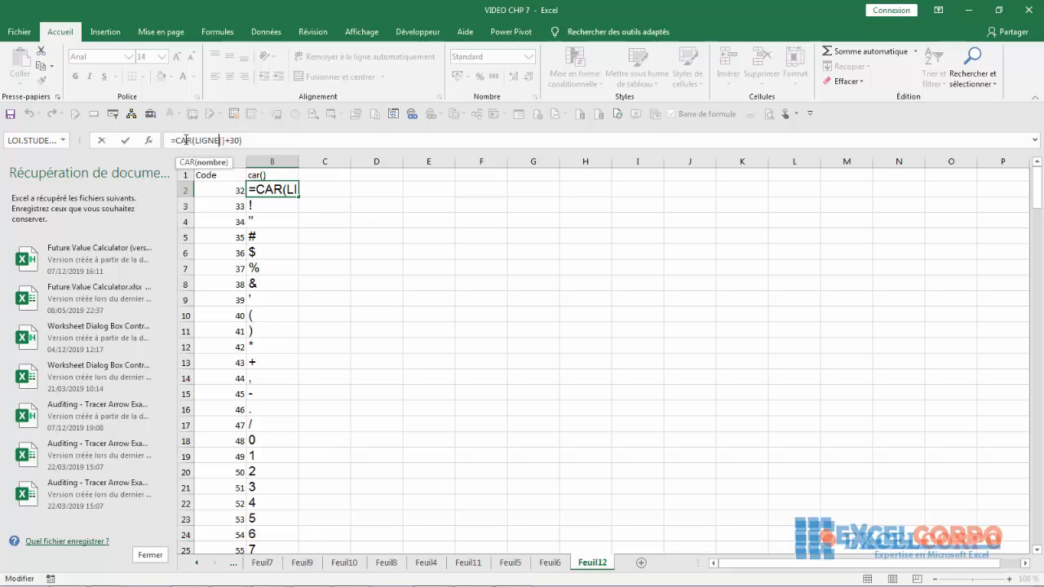
{"action": "left_click", "coordinate": [326, 221]}
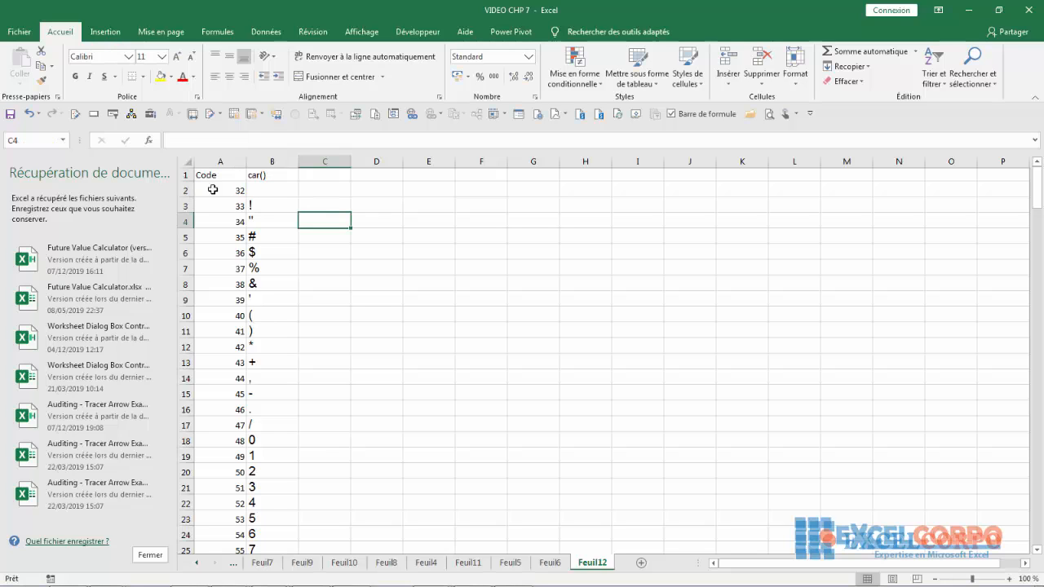
- Check the code in A2 and the LIGNE-based CAR formulas in column B, from B2 down to B10, without changing them
{"action": "left_click", "coordinate": [216, 205]}
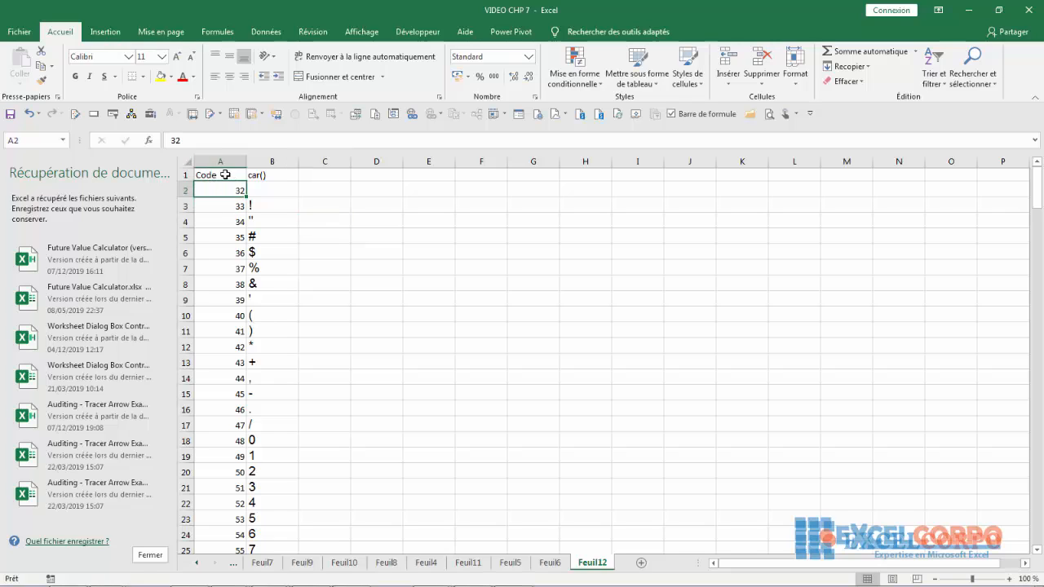
{"action": "left_click", "coordinate": [274, 196]}
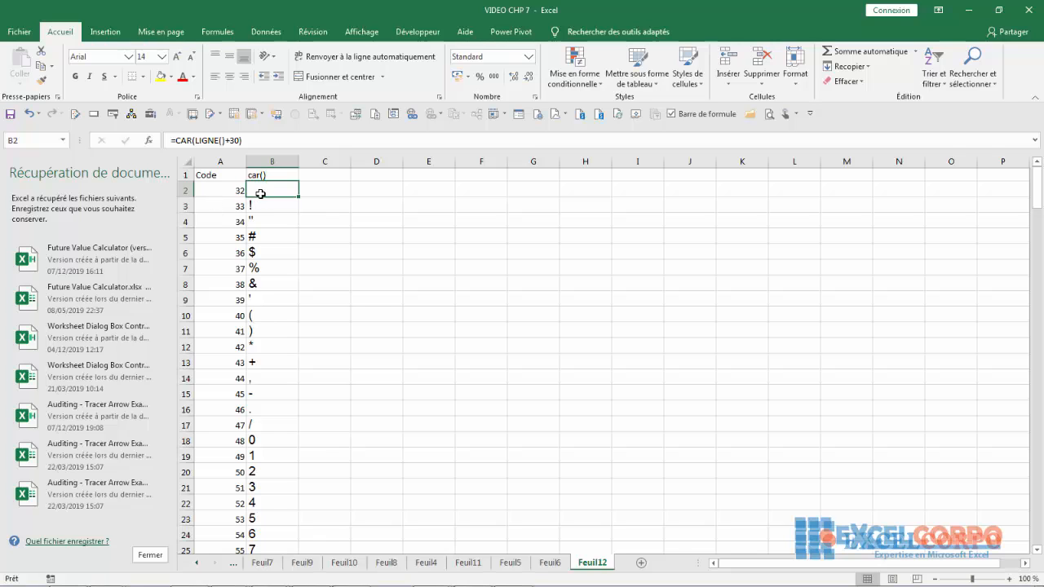
{"action": "left_click", "coordinate": [257, 141]}
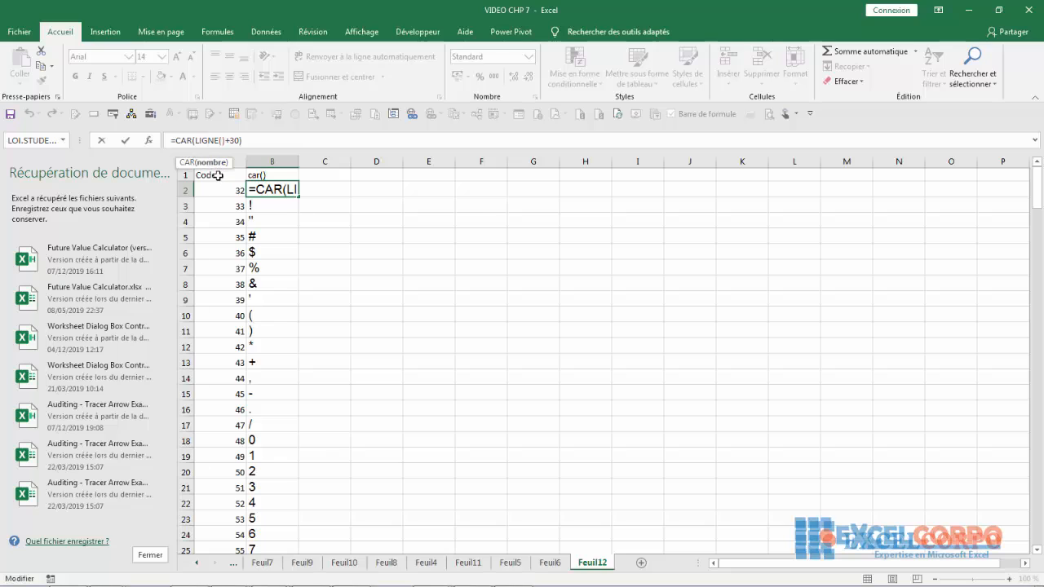
{"action": "left_click", "coordinate": [287, 207]}
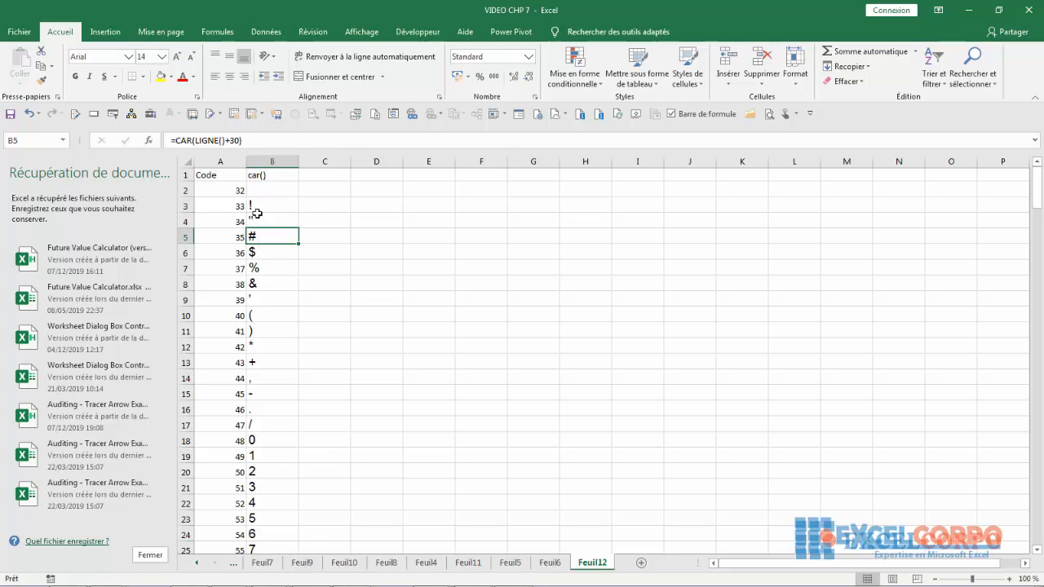
{"action": "left_click", "coordinate": [255, 220]}
{"action": "left_click", "coordinate": [255, 254]}
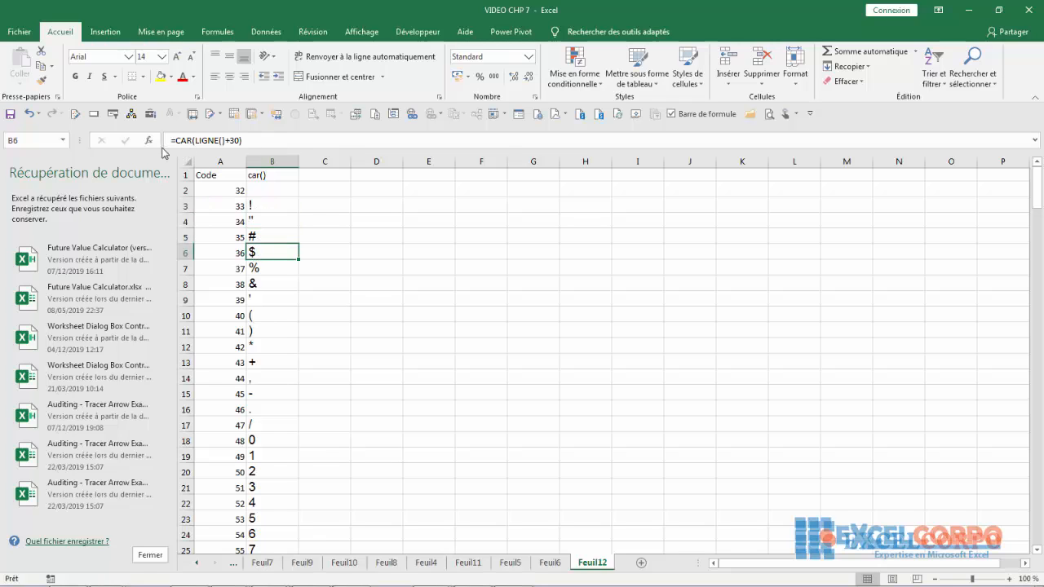
{"action": "left_click", "coordinate": [253, 296]}
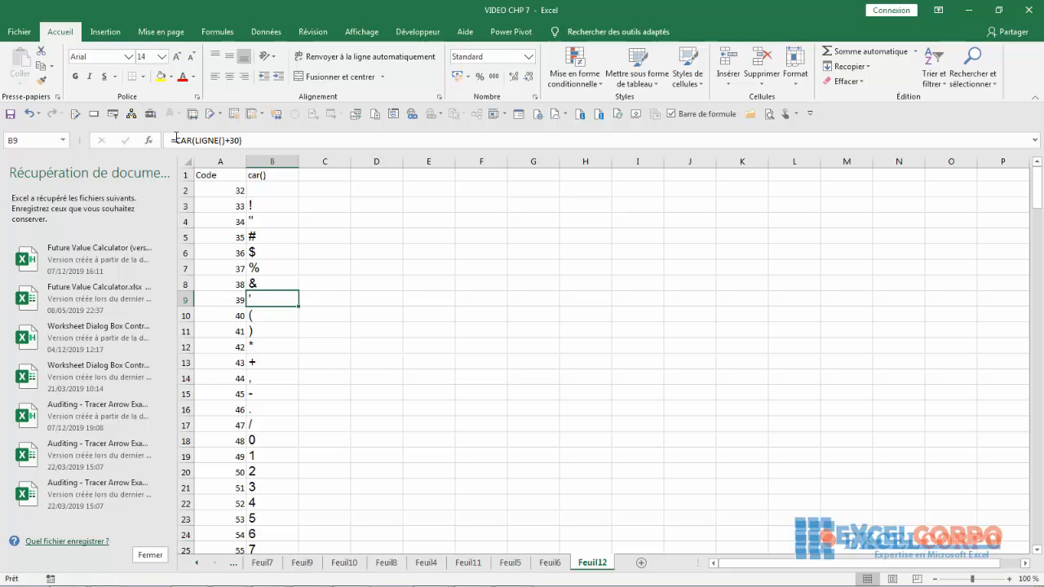
{"action": "key", "text": "Down"}
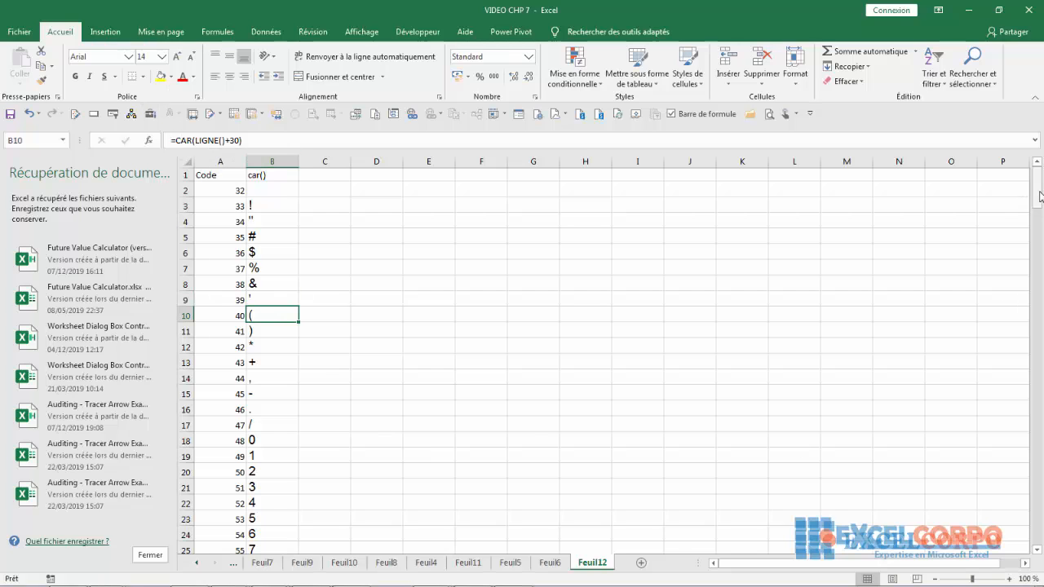
- Review the code and character list in columns A and B, examining the uppercase and lowercase letters
{"action": "mouse_move", "coordinate": [1039, 187]}
{"action": "left_mouse_down"}
{"action": "mouse_move", "coordinate": [1039, 522]}
{"action": "mouse_move", "coordinate": [1039, 204]}
{"action": "left_mouse_up"}
{"action": "left_click", "coordinate": [480, 270]}
{"action": "left_click", "coordinate": [377, 206]}
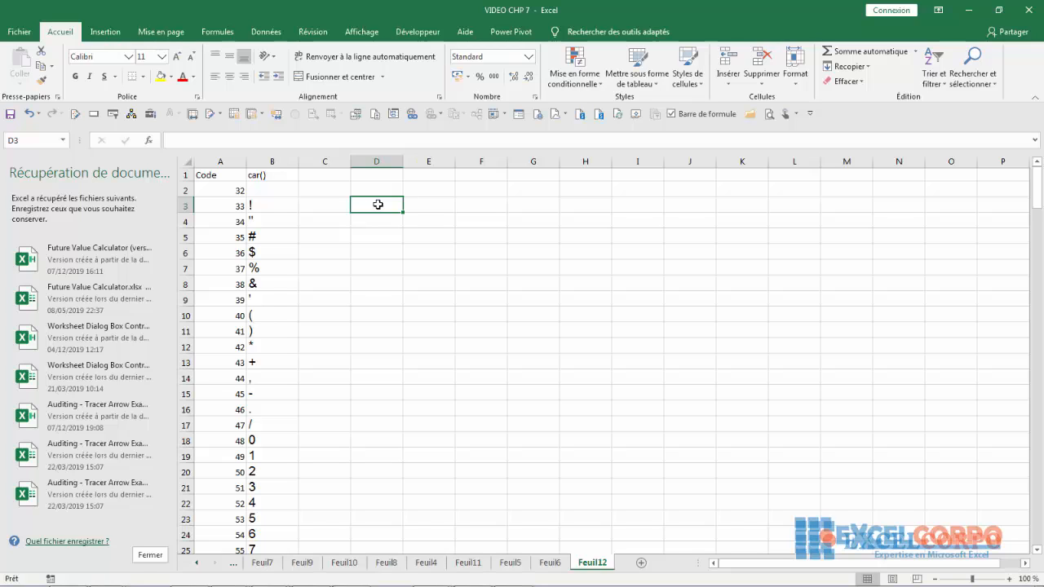
{"action": "left_click_drag", "start_coordinate": [1037, 191], "coordinate": [1036, 280]}
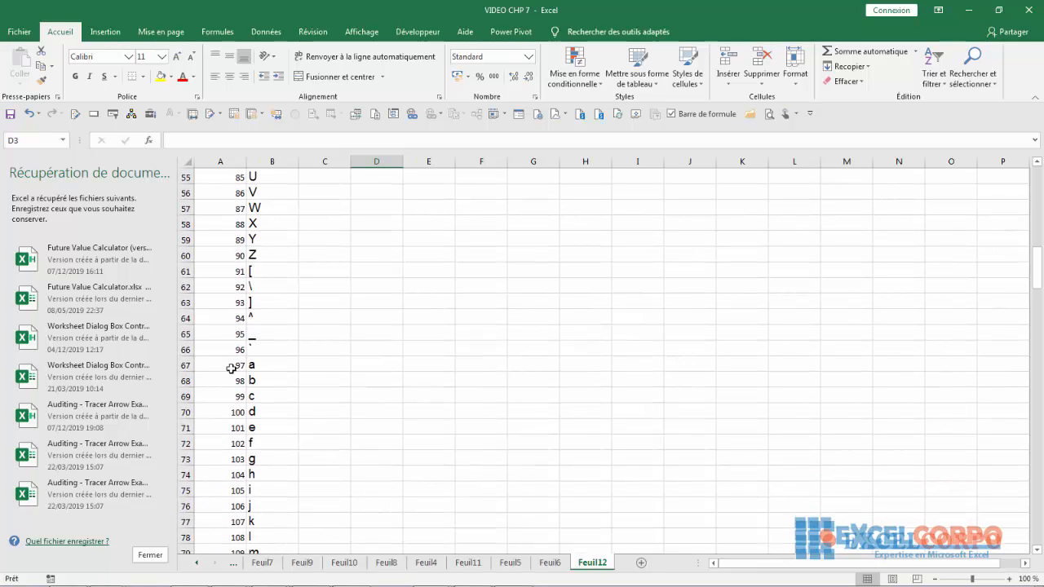
{"action": "left_click_drag", "start_coordinate": [1037, 268], "coordinate": [1038, 296]}
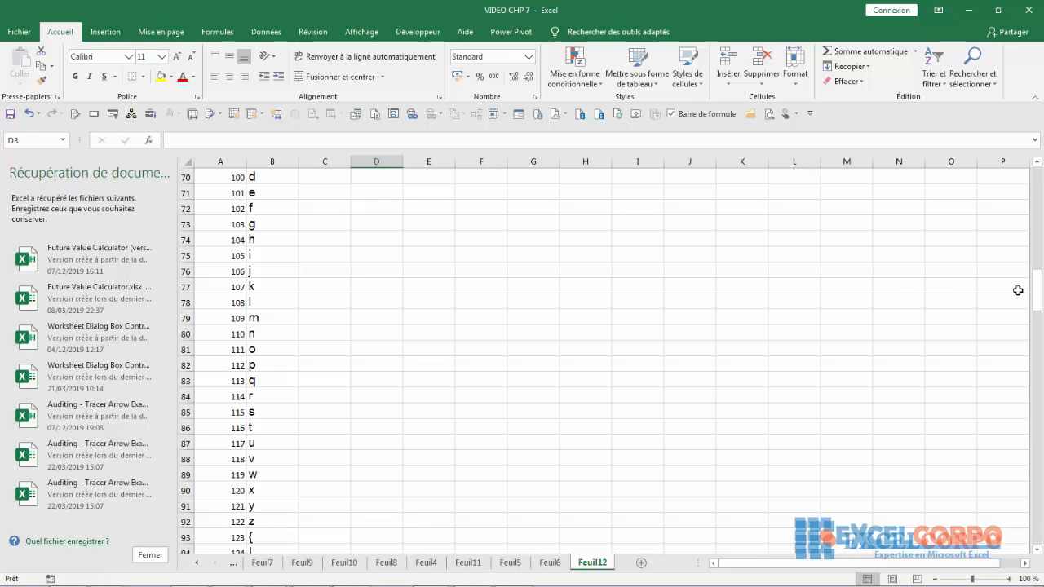
{"action": "left_click_drag", "start_coordinate": [1040, 301], "coordinate": [1040, 223]}
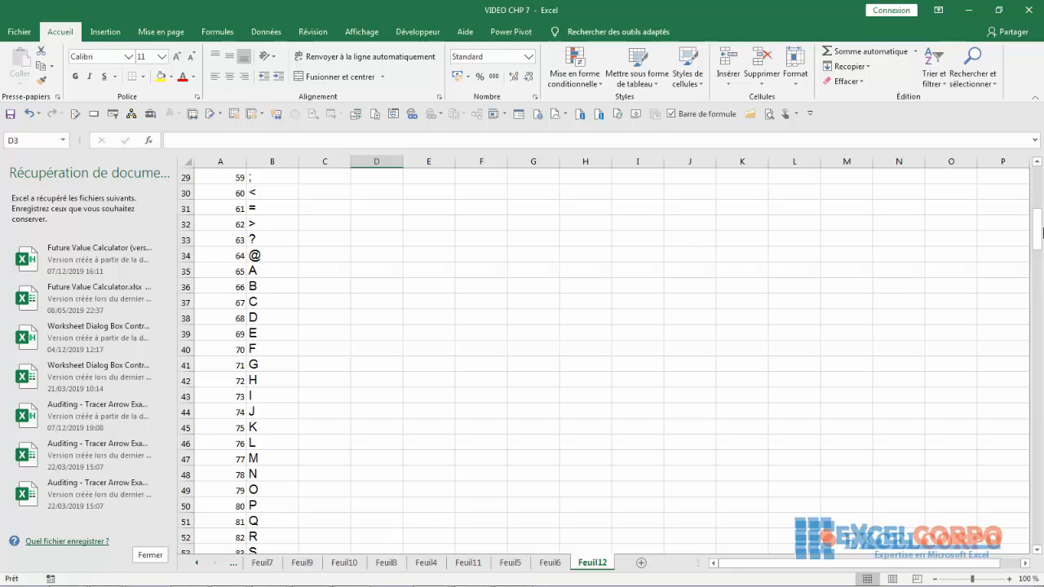
{"action": "left_click_drag", "start_coordinate": [1042, 232], "coordinate": [1041, 243]}
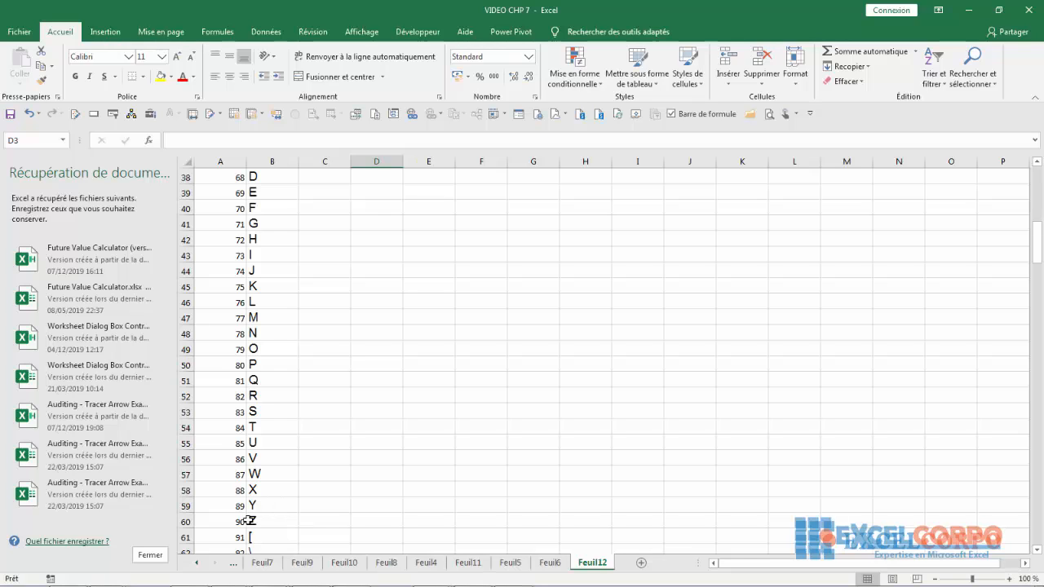
{"action": "left_click", "coordinate": [360, 227]}
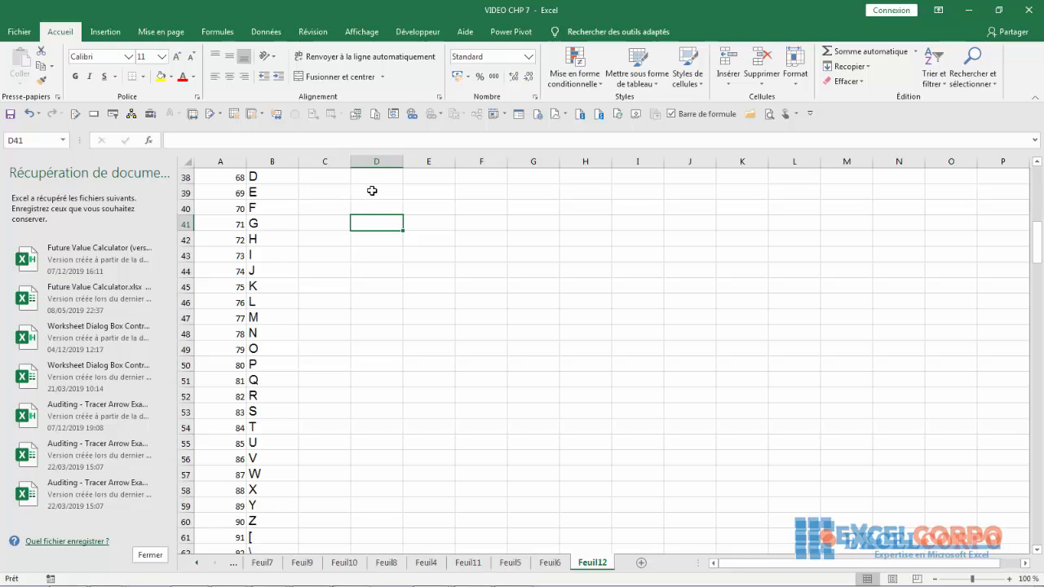
{"action": "left_click", "coordinate": [418, 190]}
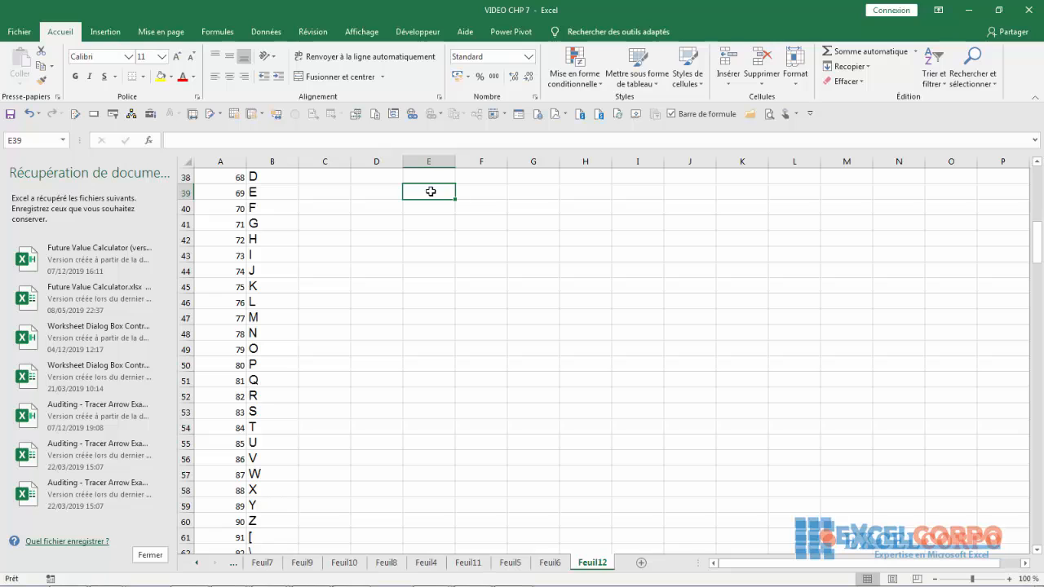
{"action": "left_click", "coordinate": [504, 242]}
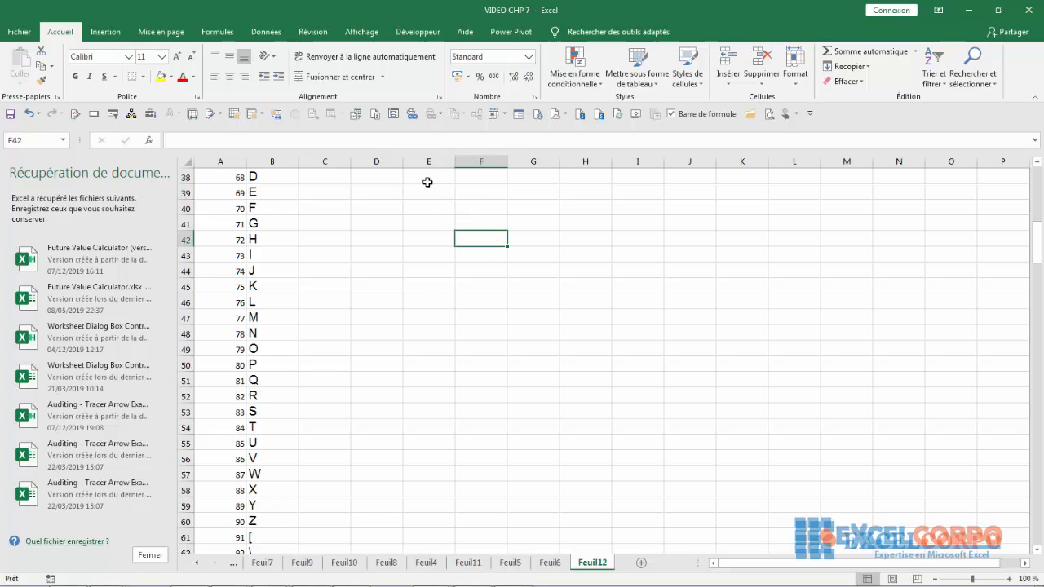
{"action": "left_click_drag", "start_coordinate": [431, 191], "coordinate": [435, 354]}
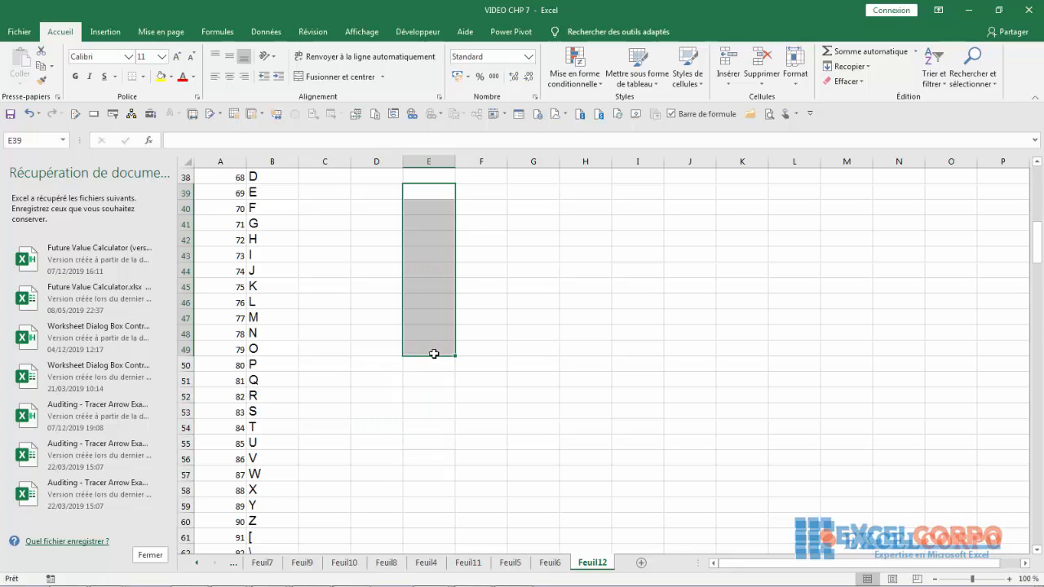
{"action": "left_click", "coordinate": [636, 360]}
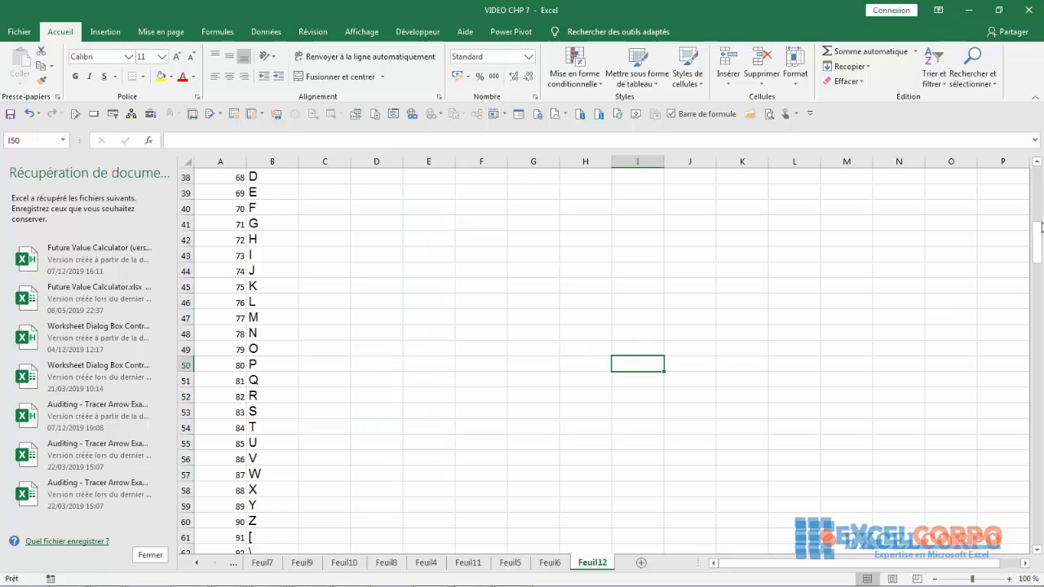
- Select E2:E23 and begin its formula with =CAR(97+LIGNE(E2:E23)
{"action": "left_click_drag", "start_coordinate": [1037, 241], "coordinate": [1037, 186]}
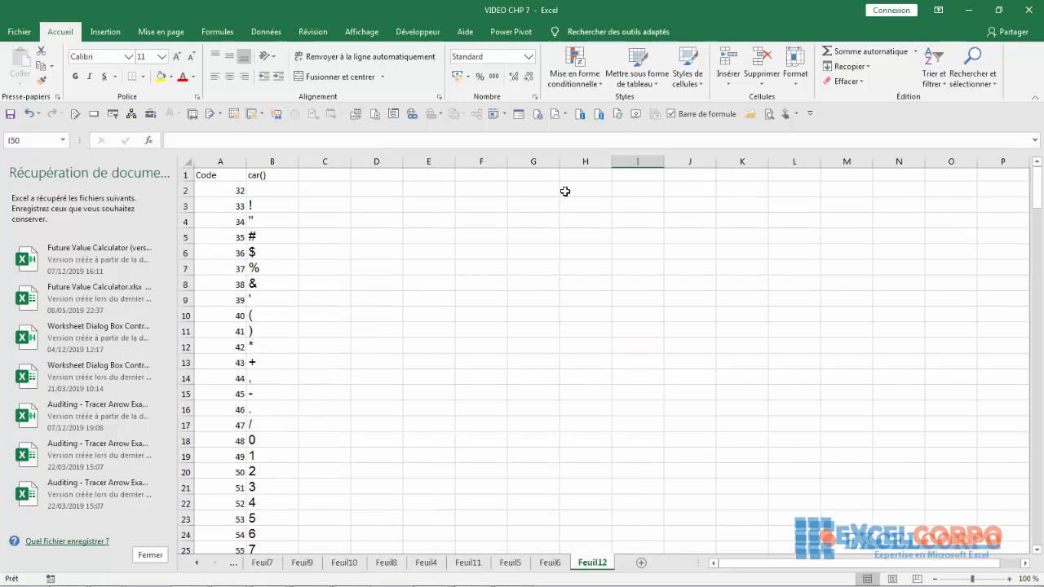
{"action": "left_click_drag", "start_coordinate": [422, 193], "coordinate": [422, 206]}
{"action": "left_click_drag", "start_coordinate": [421, 271], "coordinate": [418, 518]}
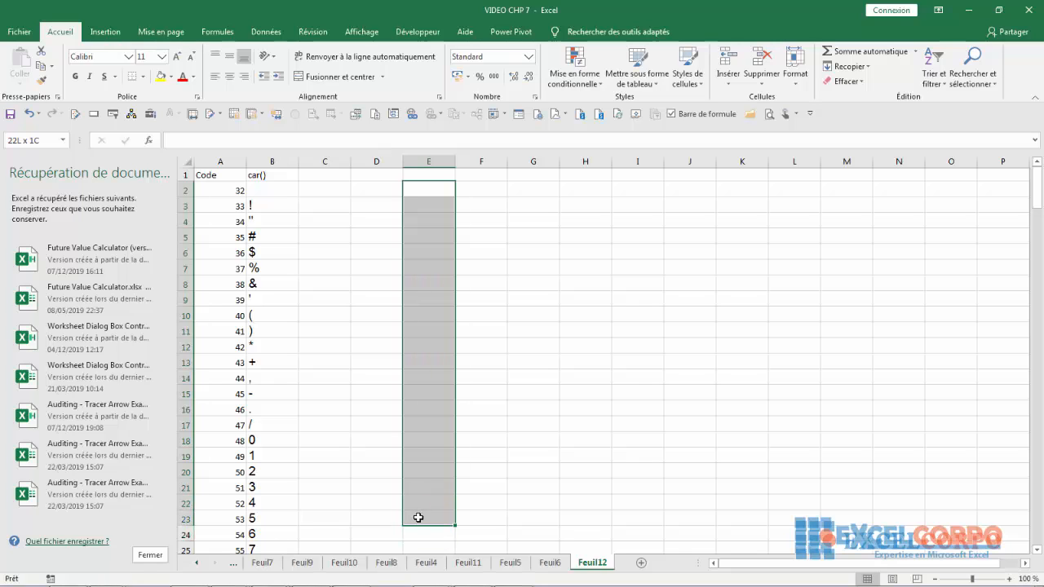
{"action": "key", "text": "F2"}
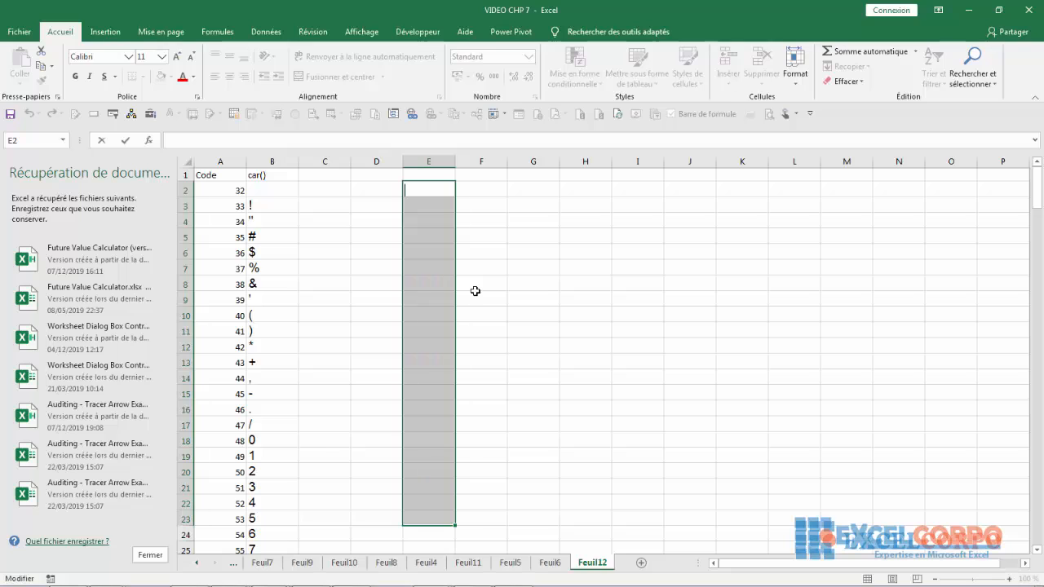
{"action": "type", "text": "=car"}
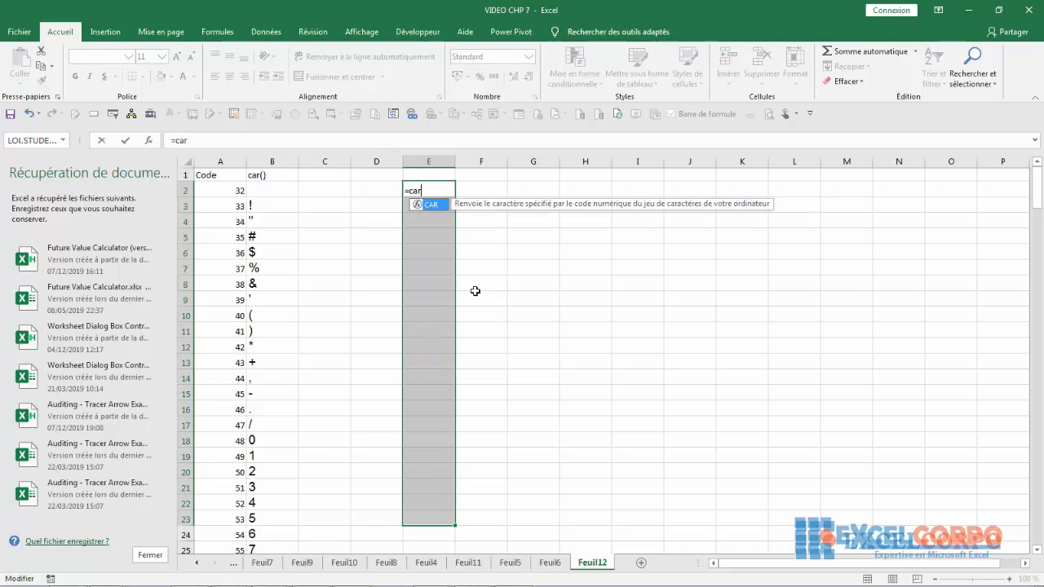
{"action": "double_click", "coordinate": [431, 205]}
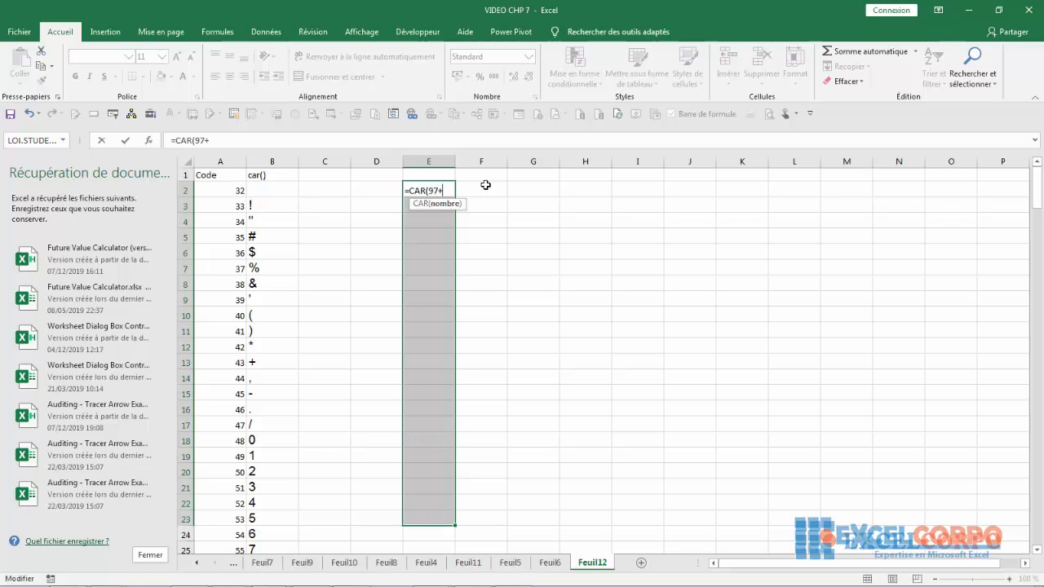
{"action": "type", "text": "lig"}
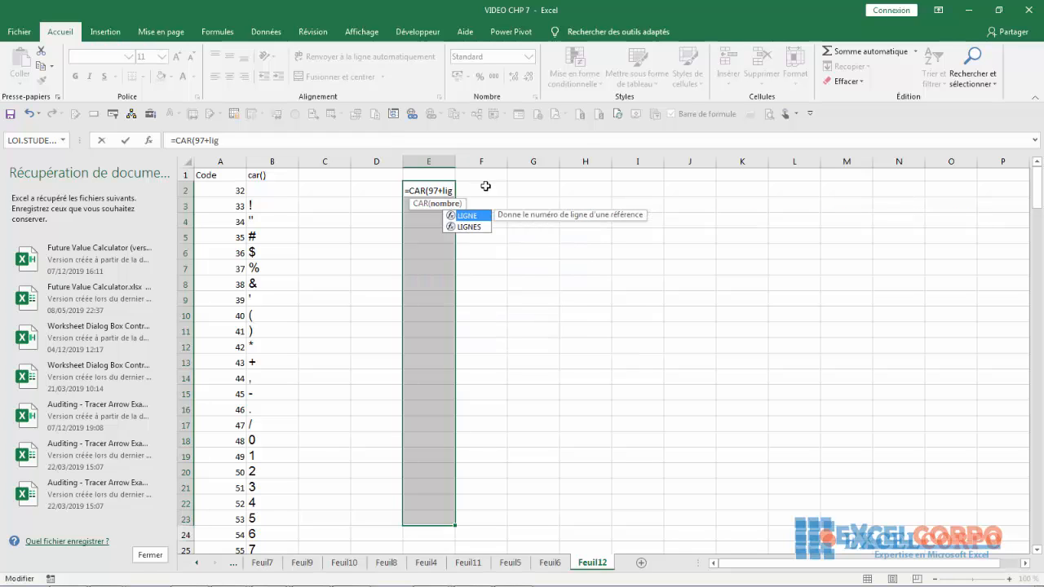
{"action": "double_click", "coordinate": [468, 216]}
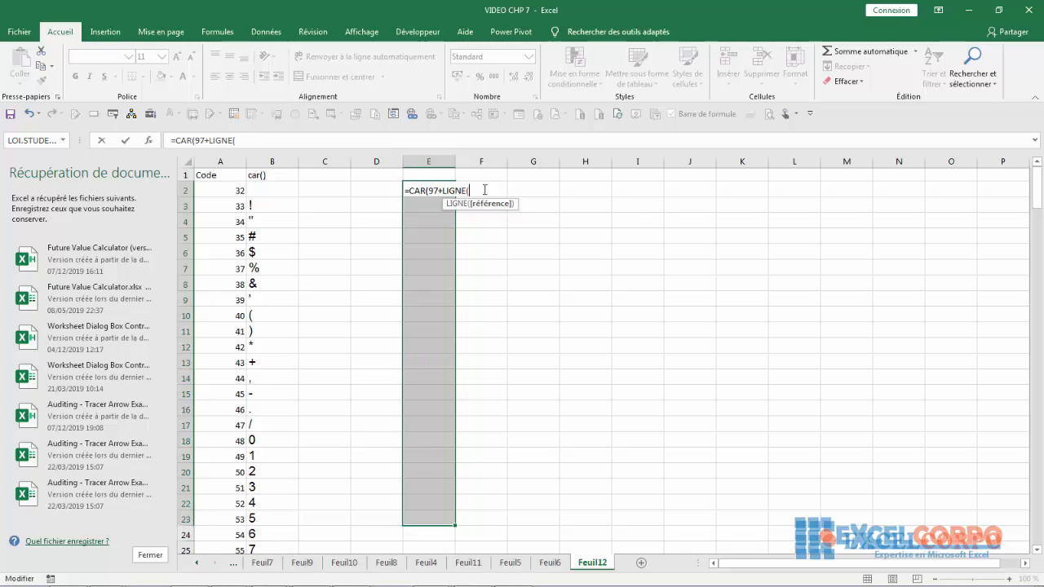
{"action": "type", "text": "E2:E"}
{"action": "type", "text": "23"}
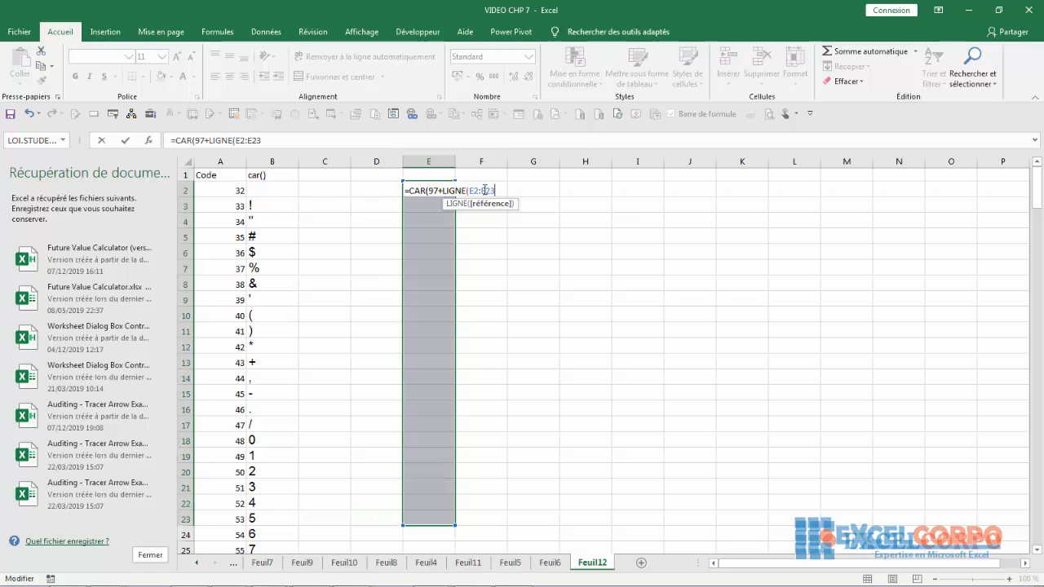
{"action": "type", "text": ")"}
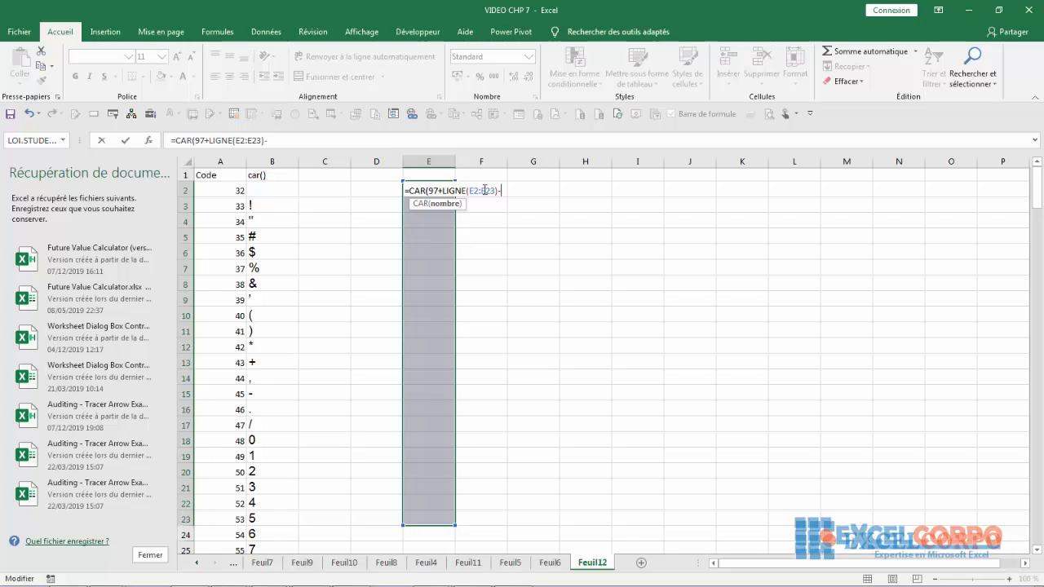
- Complete the formula with -LIGNE(E2)) and enter it as an array formula across E2:E23
{"action": "type", "text": "-E2"}
{"action": "key", "text": "BackSpace"}
{"action": "key", "text": "BackSpace"}
{"action": "type", "text": "L"}
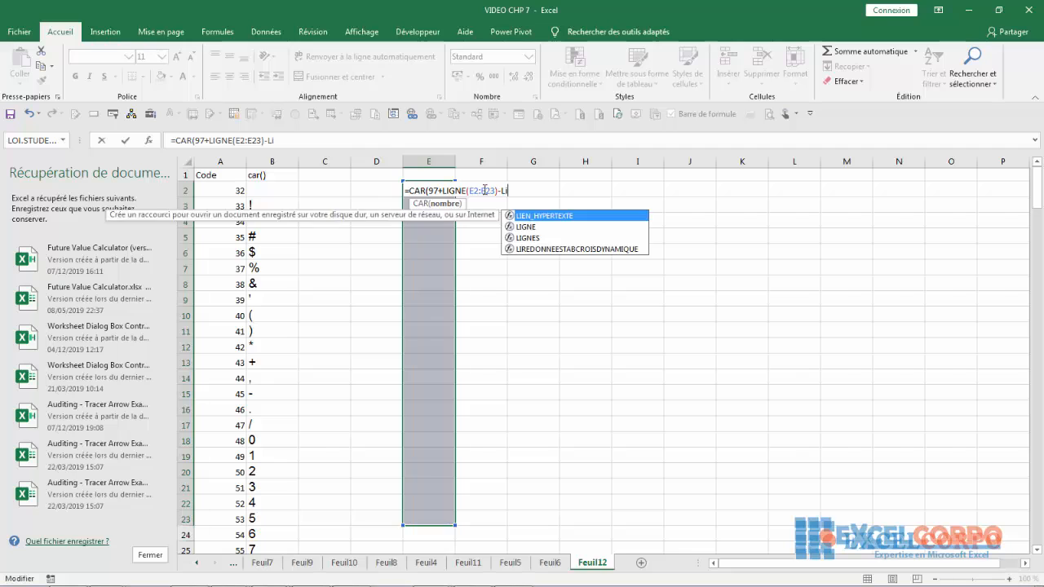
{"action": "type", "text": "IGNE("}
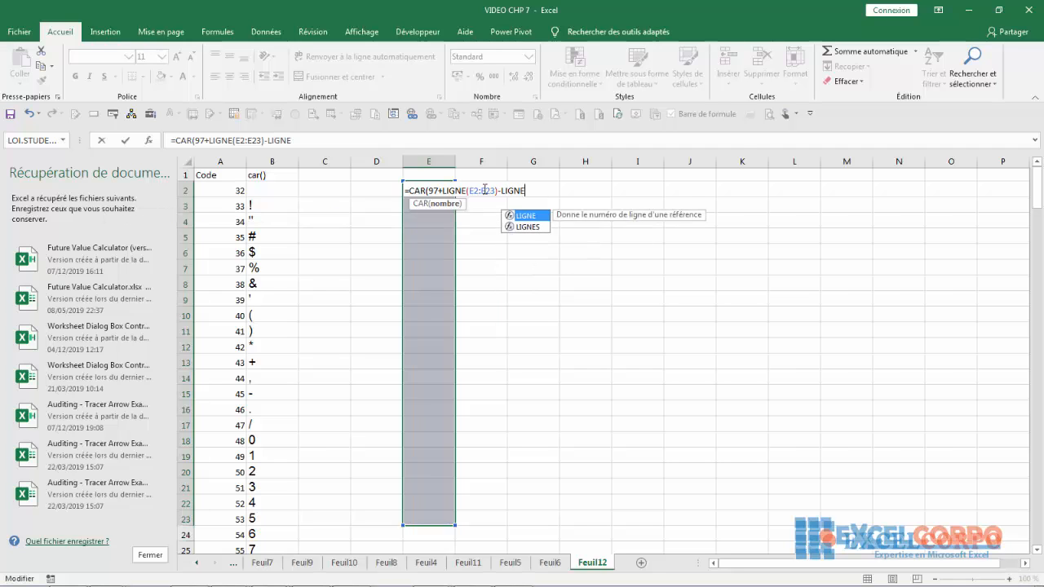
{"action": "type", "text": "E2)"}
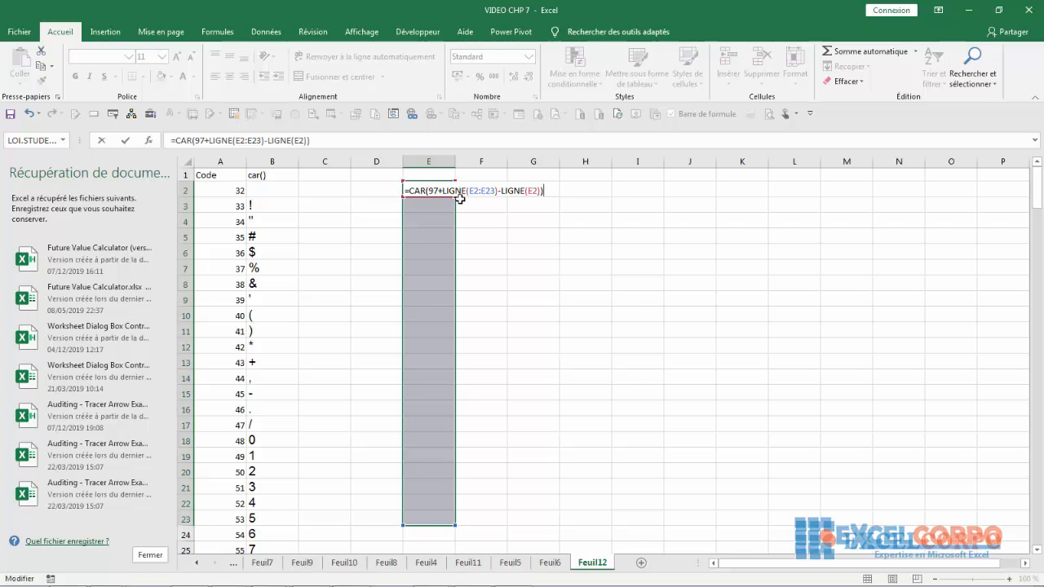
{"action": "key", "text": "ctrl+shift+Return"}
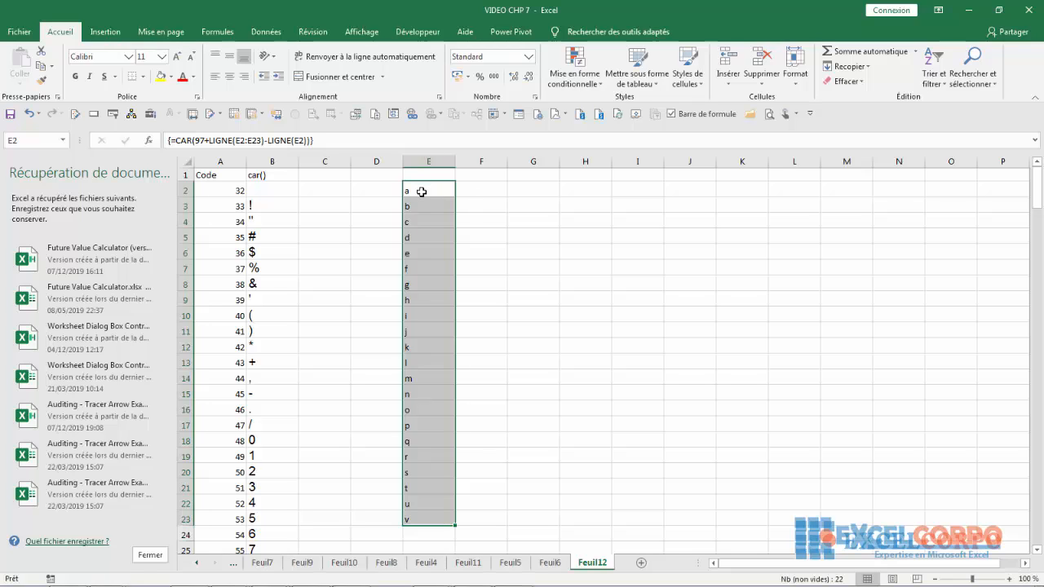
- Examine the starting code 97 and the LIGNE terms in the array formula of E2:E23, discarding the edit
{"action": "left_click", "coordinate": [241, 140]}
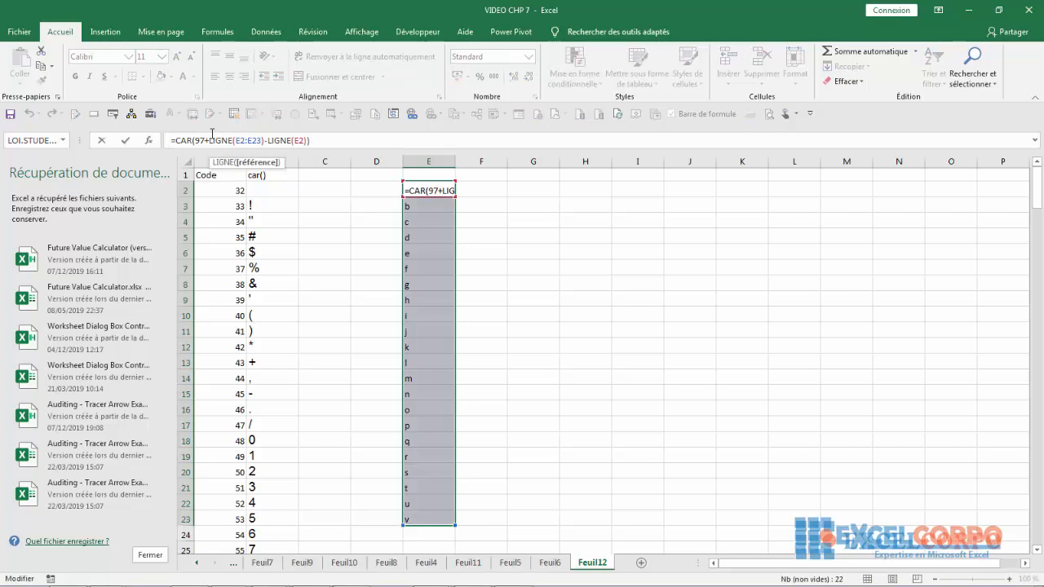
{"action": "left_click", "coordinate": [207, 139]}
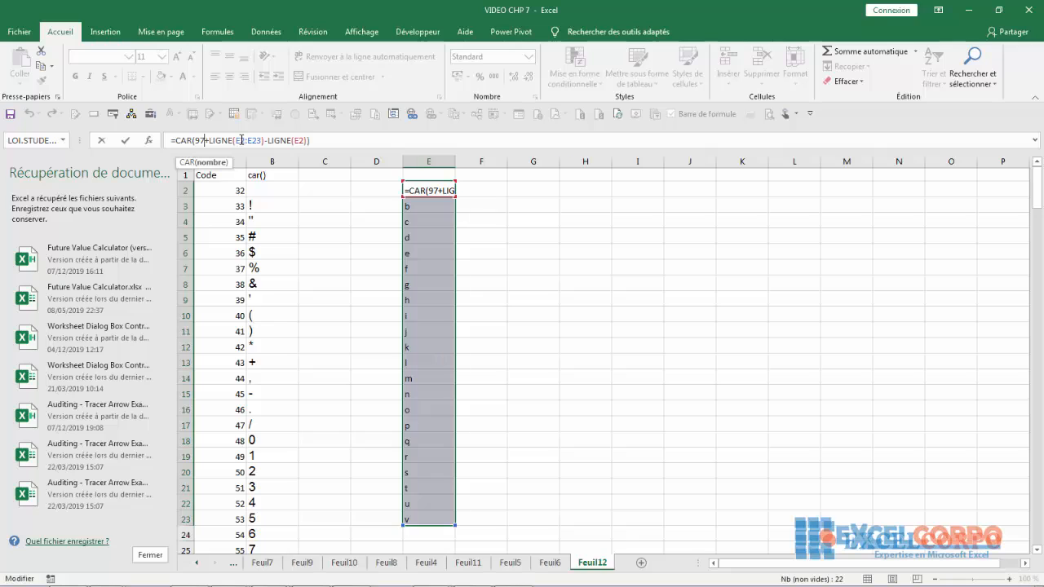
{"action": "left_click", "coordinate": [451, 190]}
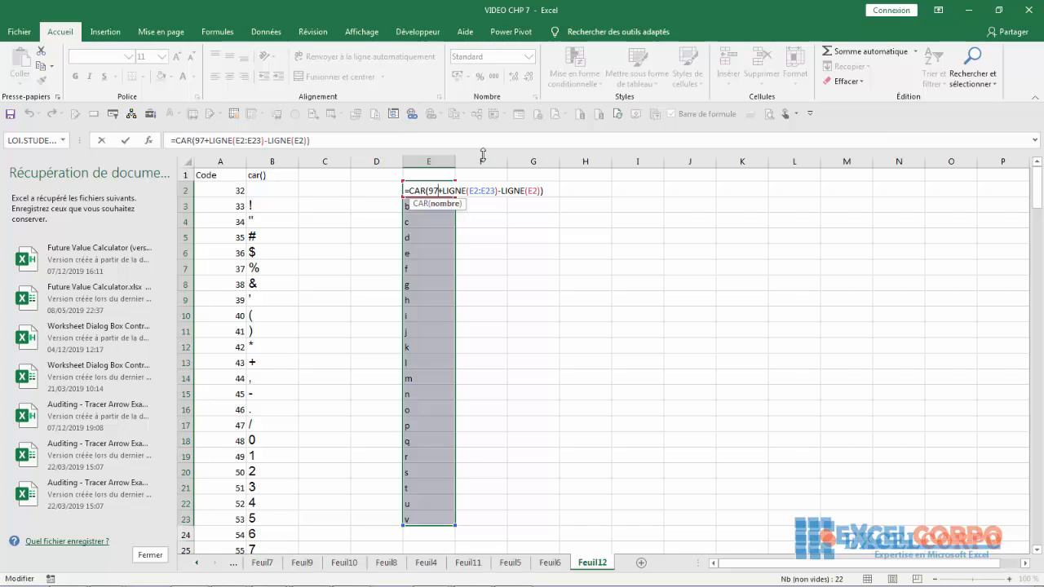
{"action": "key", "text": "Return"}
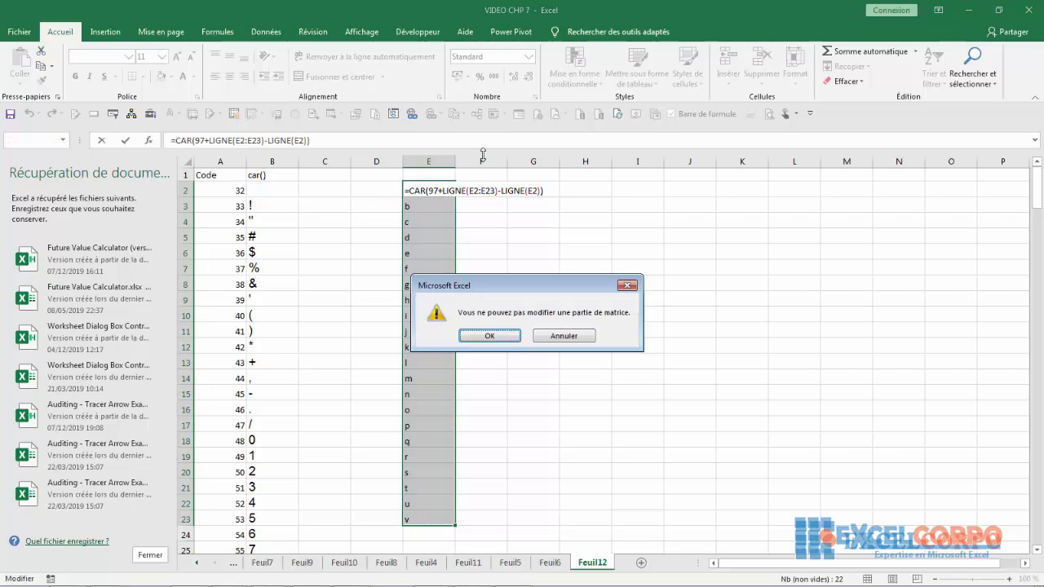
{"action": "left_click", "coordinate": [490, 336]}
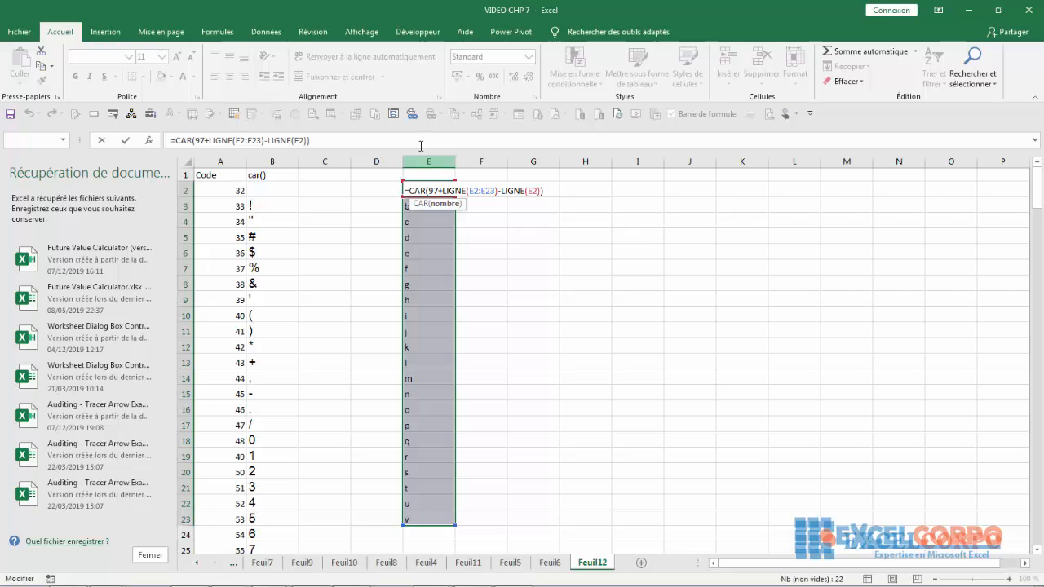
{"action": "left_click", "coordinate": [413, 146]}
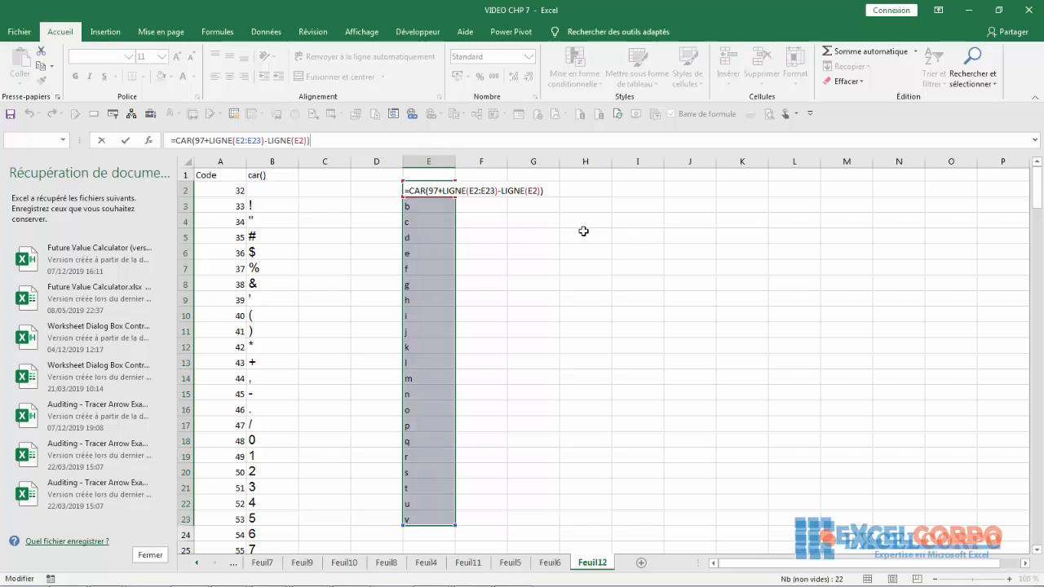
{"action": "key", "text": "Return"}
{"action": "left_click", "coordinate": [563, 335]}
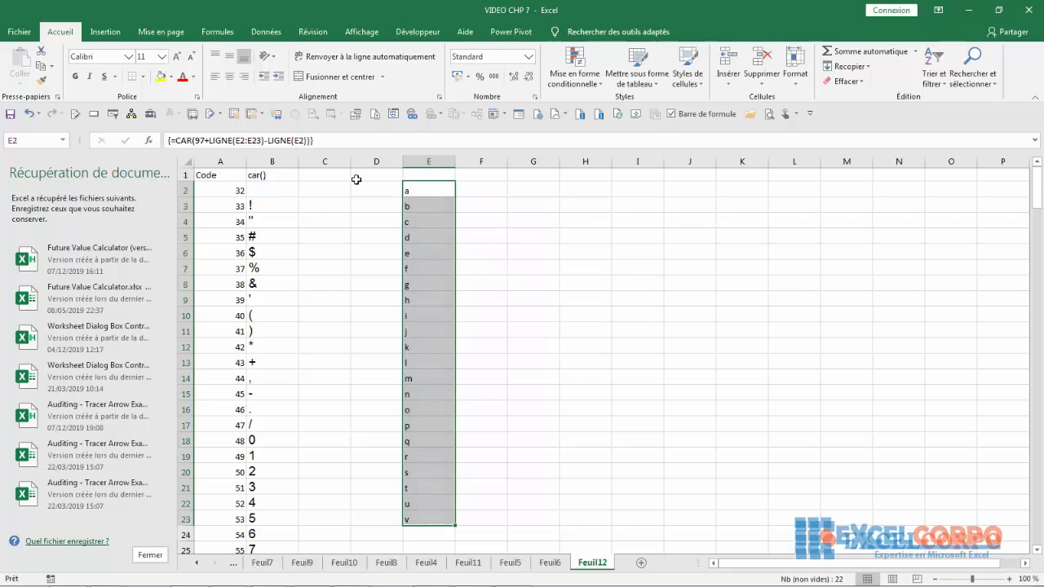
- Change the starting code in the E2:E23 array formula to 65 and re-enter it as an array formula
{"action": "left_click", "coordinate": [204, 140]}
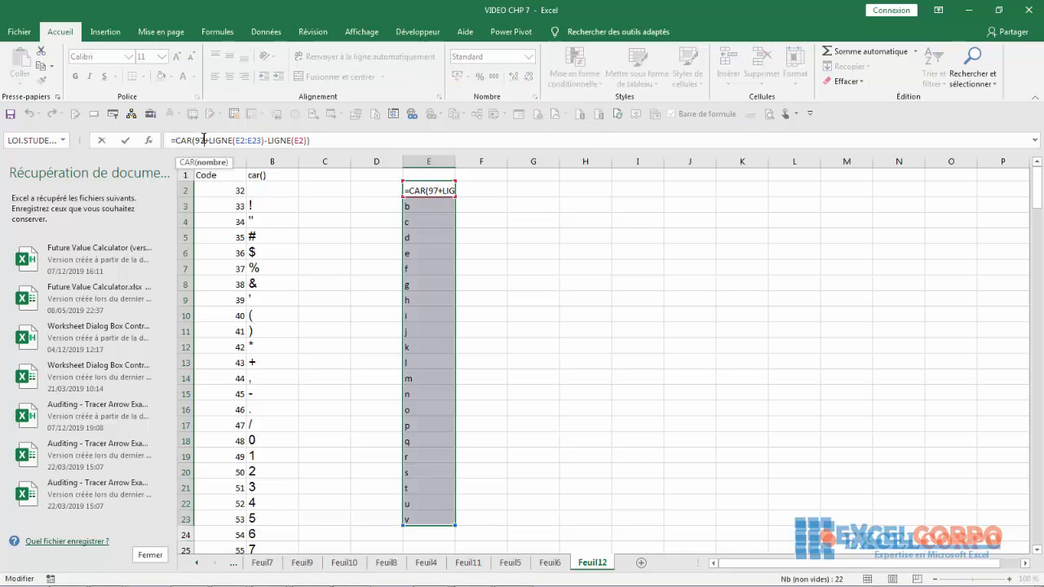
{"action": "key", "text": "BackSpace"}
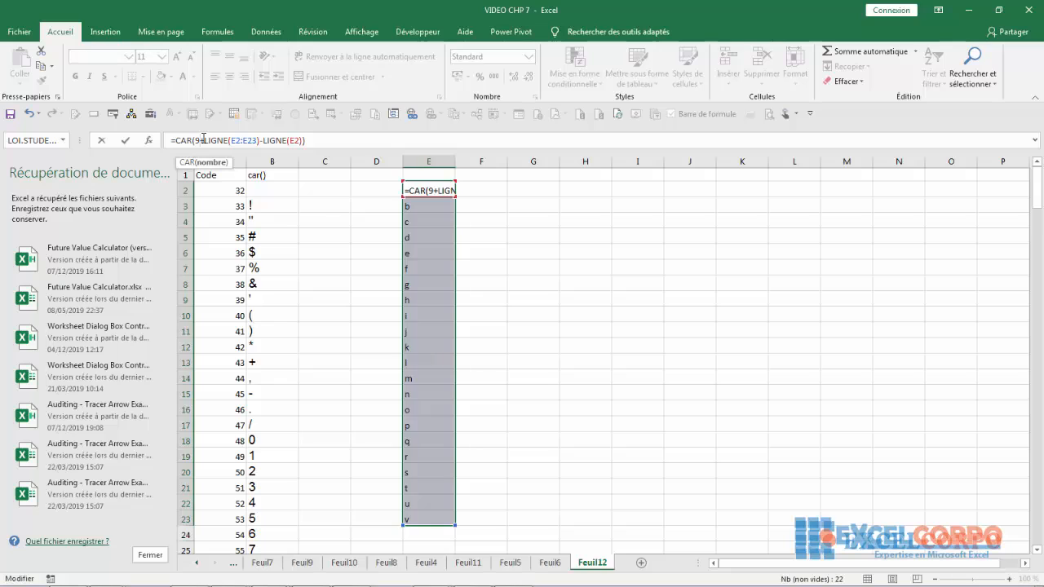
{"action": "left_click", "coordinate": [435, 191]}
{"action": "key", "text": "BackSpace"}
{"action": "type", "text": "65"}
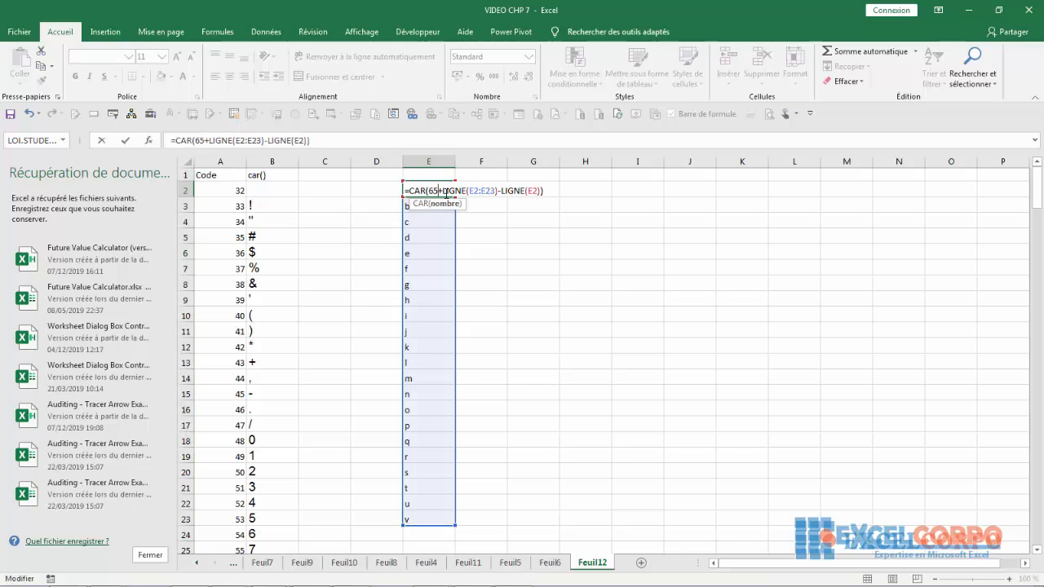
{"action": "key", "text": "ctrl+shift+Return"}
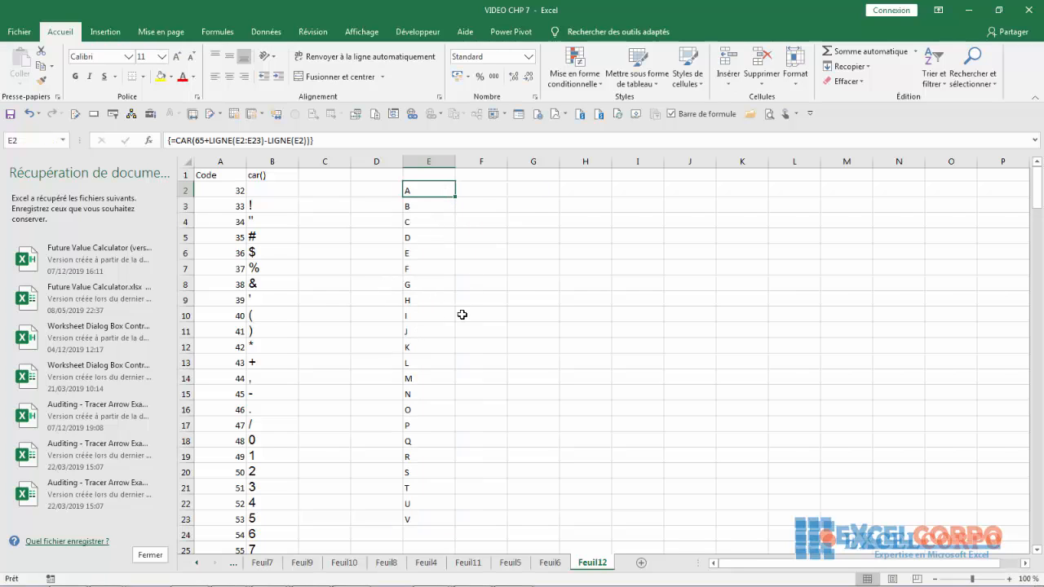
- Enter the formula =CODE("S") in G8 to return the letter's character code
{"action": "left_click", "coordinate": [533, 284]}
{"action": "left_click", "coordinate": [410, 194]}
{"action": "left_click", "coordinate": [517, 285]}
{"action": "type", "text": "="}
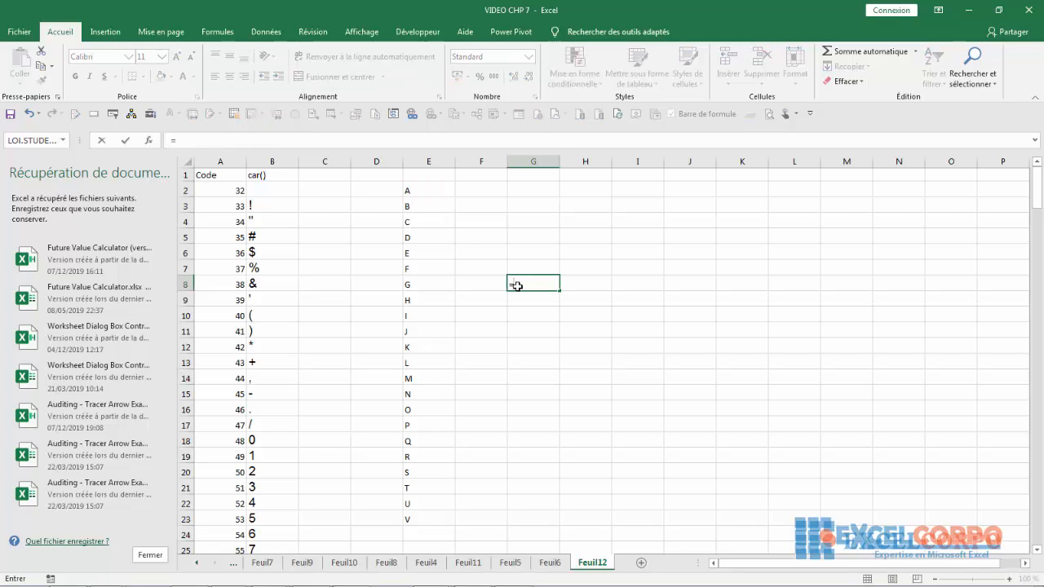
{"action": "type", "text": "CODE"}
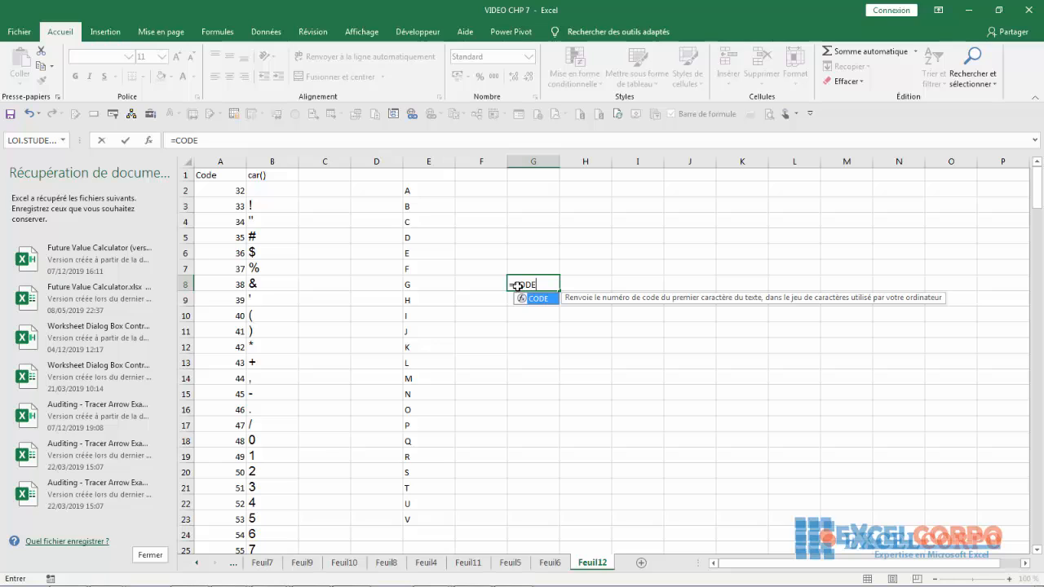
{"action": "type", "text": "("}
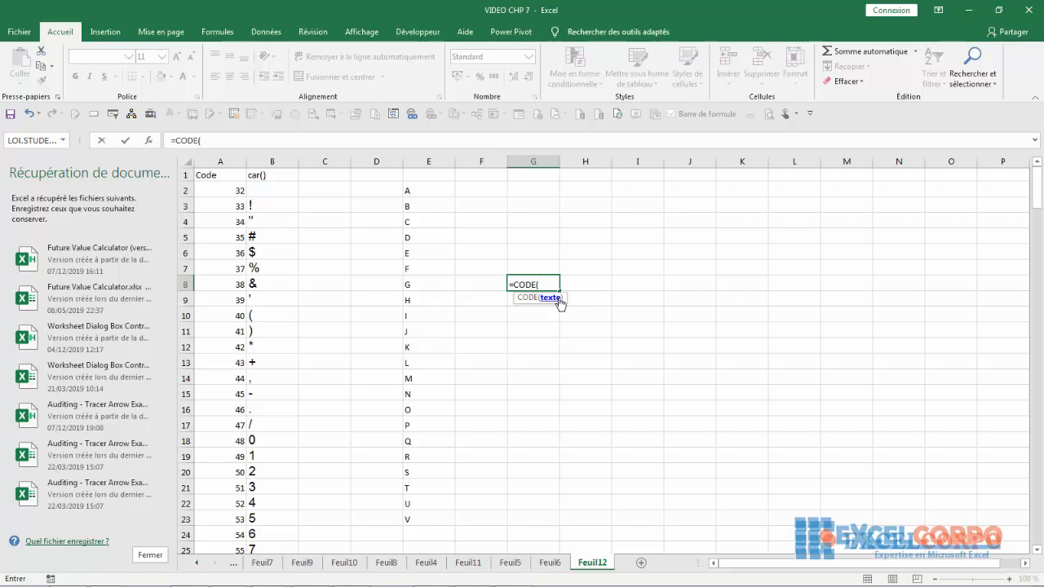
{"action": "type", "text": "\"S\")"}
{"action": "key", "text": "Return"}
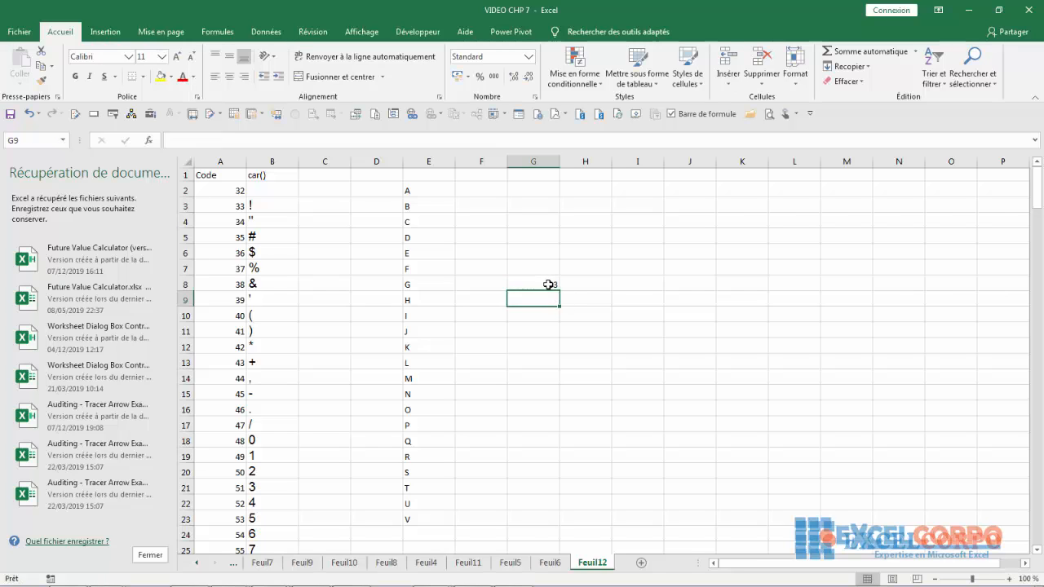
- Compare the result in G8 with the codes and characters around S and T in columns A and B
{"action": "left_click", "coordinate": [548, 285]}
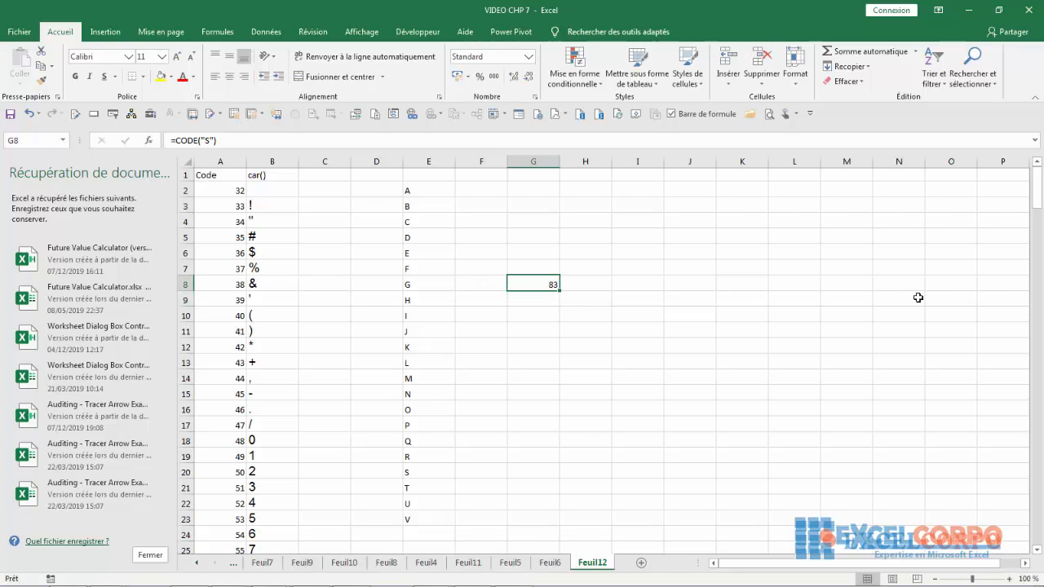
{"action": "left_click_drag", "start_coordinate": [1039, 190], "coordinate": [1032, 237]}
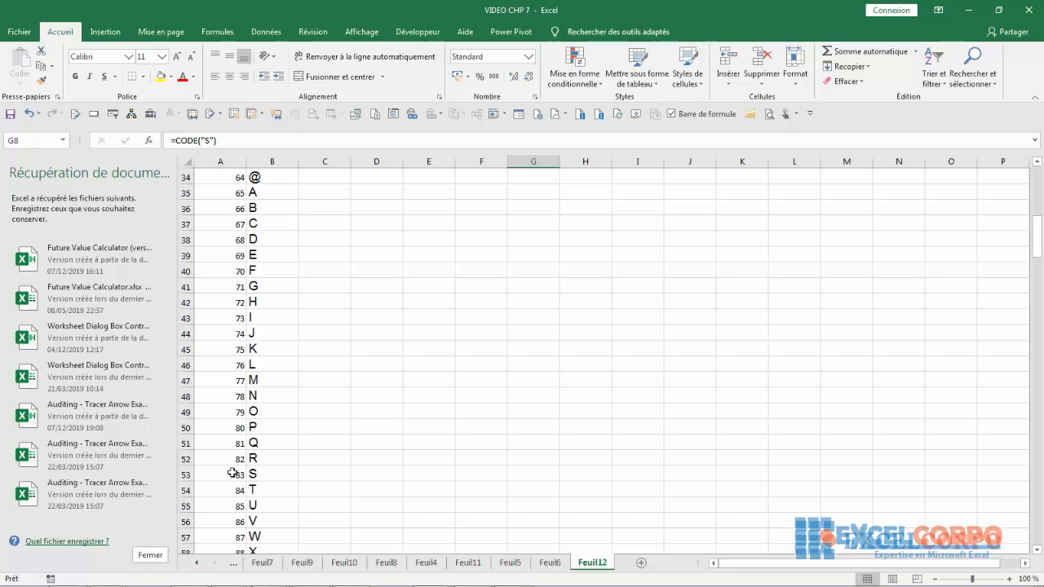
{"action": "left_click", "coordinate": [243, 490]}
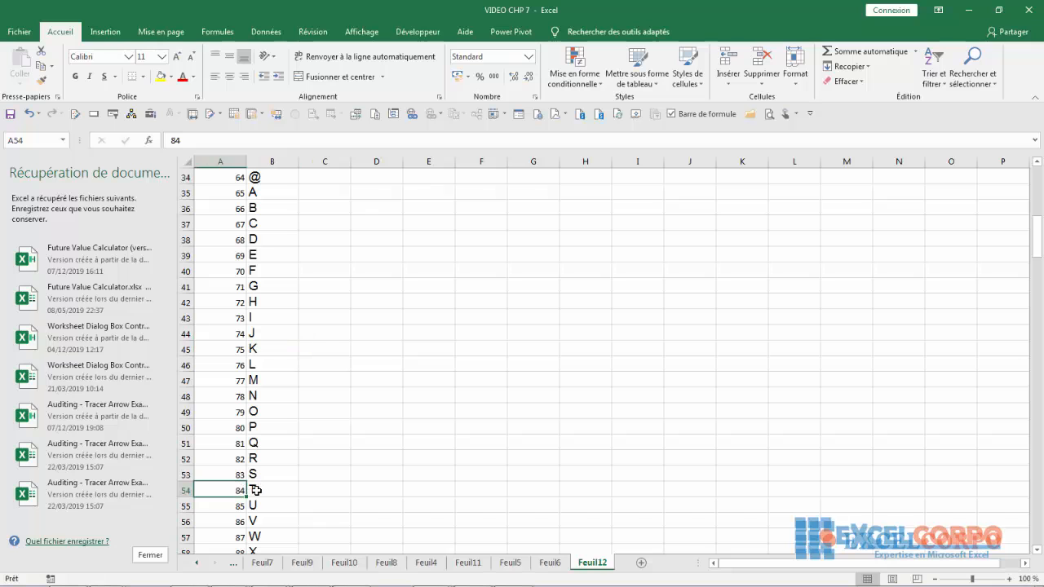
{"action": "left_click", "coordinate": [256, 491]}
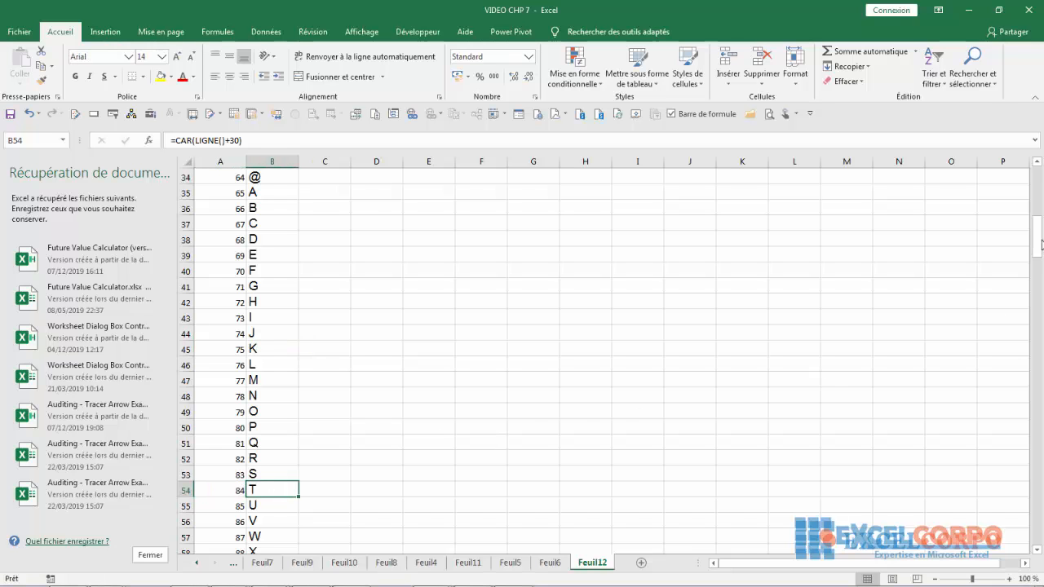
{"action": "left_click_drag", "start_coordinate": [1041, 243], "coordinate": [1041, 191]}
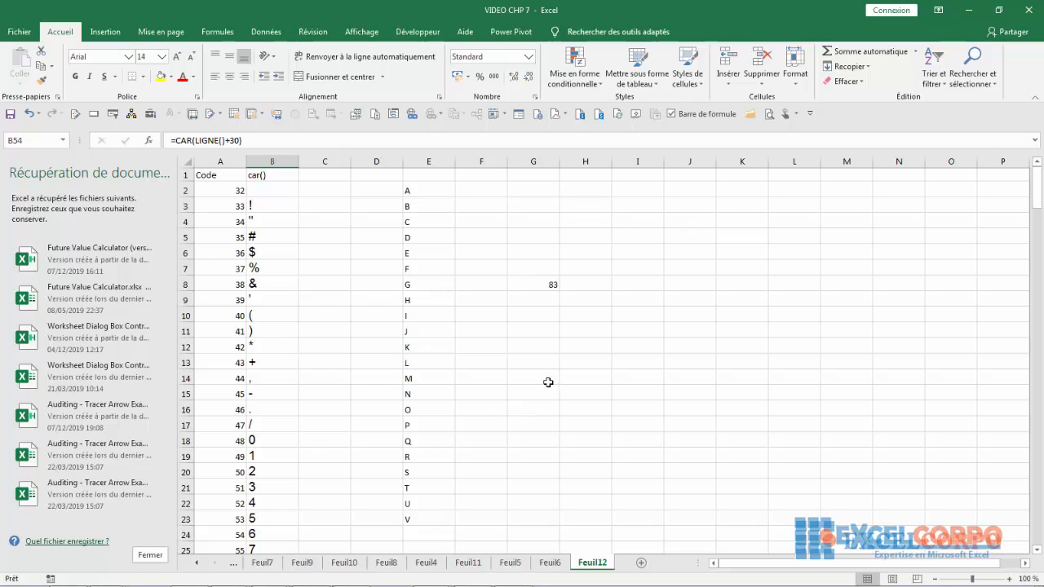
- Try the CODE function with a number by entering =CODE(35) in G12
{"action": "left_click", "coordinate": [517, 346]}
{"action": "type", "text": "=CODE"}
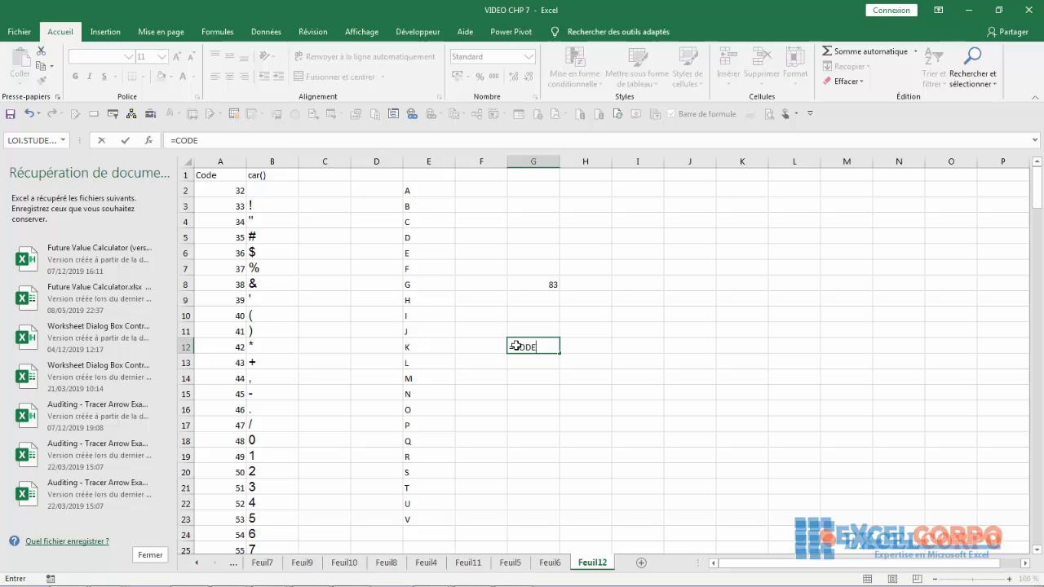
{"action": "type", "text": "B3"}
{"action": "key", "text": "BackSpace"}
{"action": "key", "text": "BackSpace"}
{"action": "type", "text": "(35"}
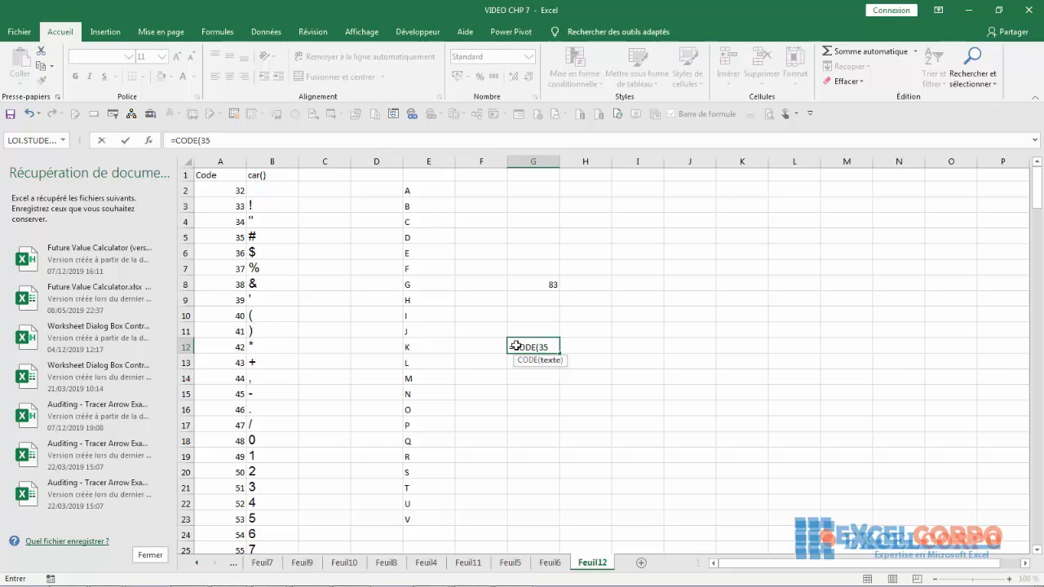
{"action": "key", "text": "Return"}
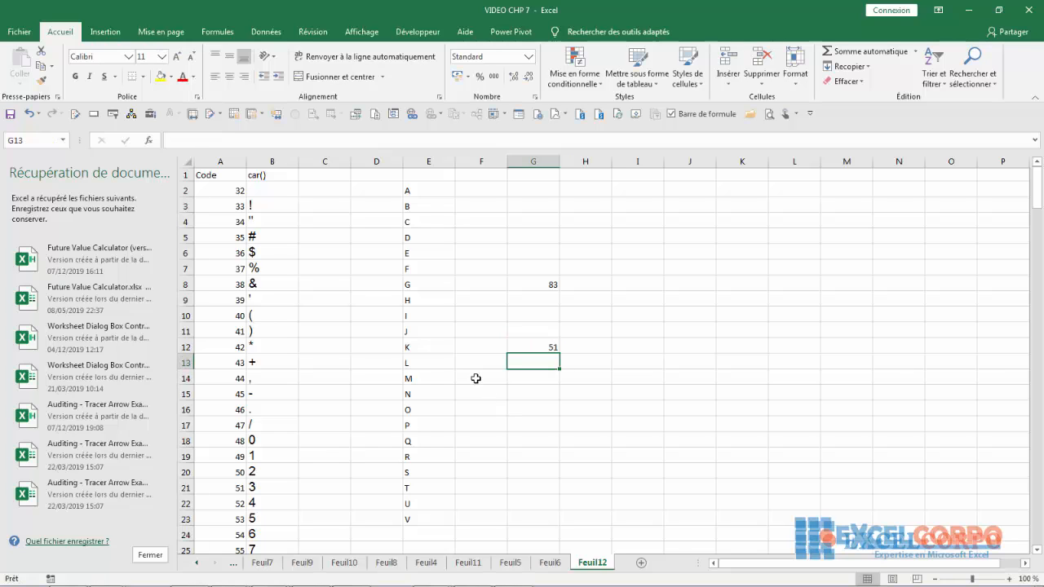
{"action": "left_click", "coordinate": [543, 346]}
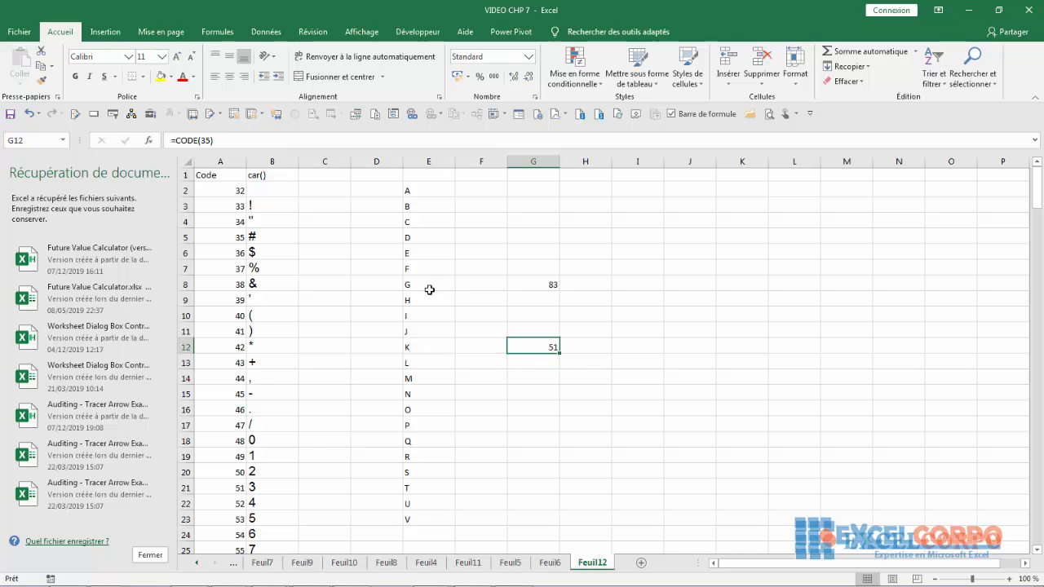
{"action": "left_click", "coordinate": [212, 137]}
{"action": "type", "text": ")"}
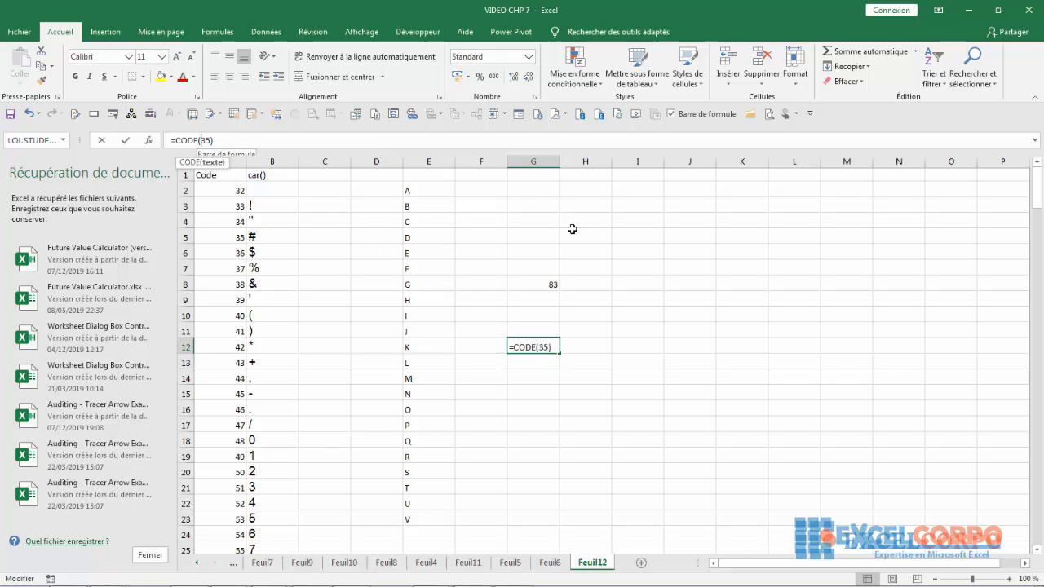
{"action": "left_click_drag", "start_coordinate": [1036, 200], "coordinate": [1033, 155]}
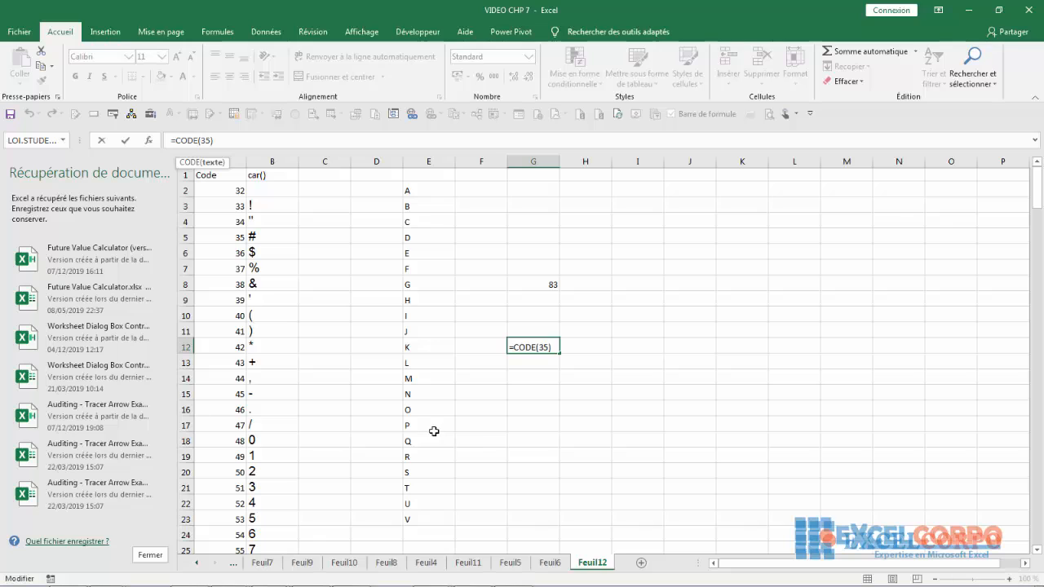
{"action": "left_click", "coordinate": [534, 187]}
{"action": "left_click", "coordinate": [689, 377]}
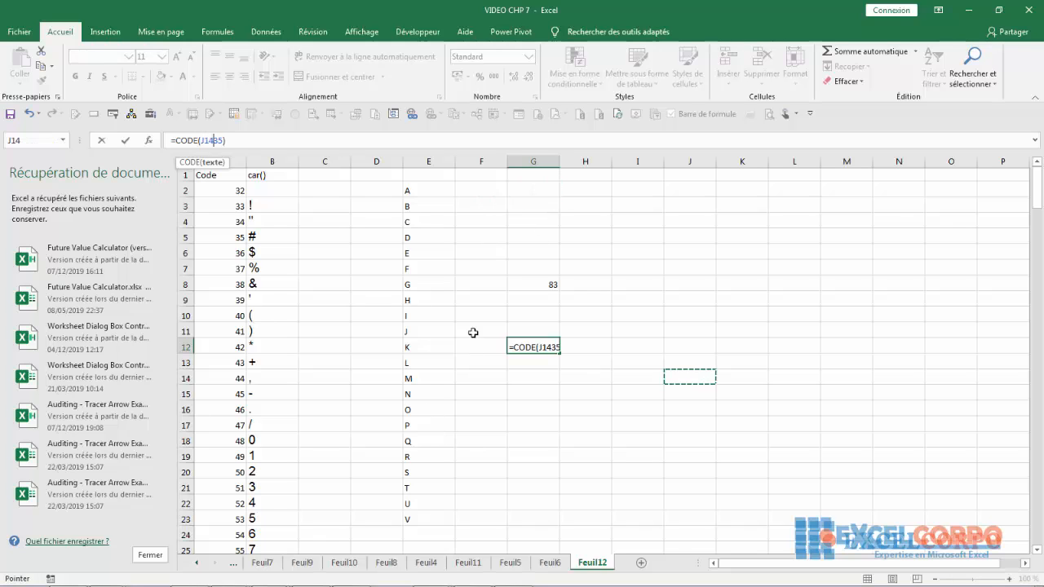
{"action": "left_click", "coordinate": [32, 115]}
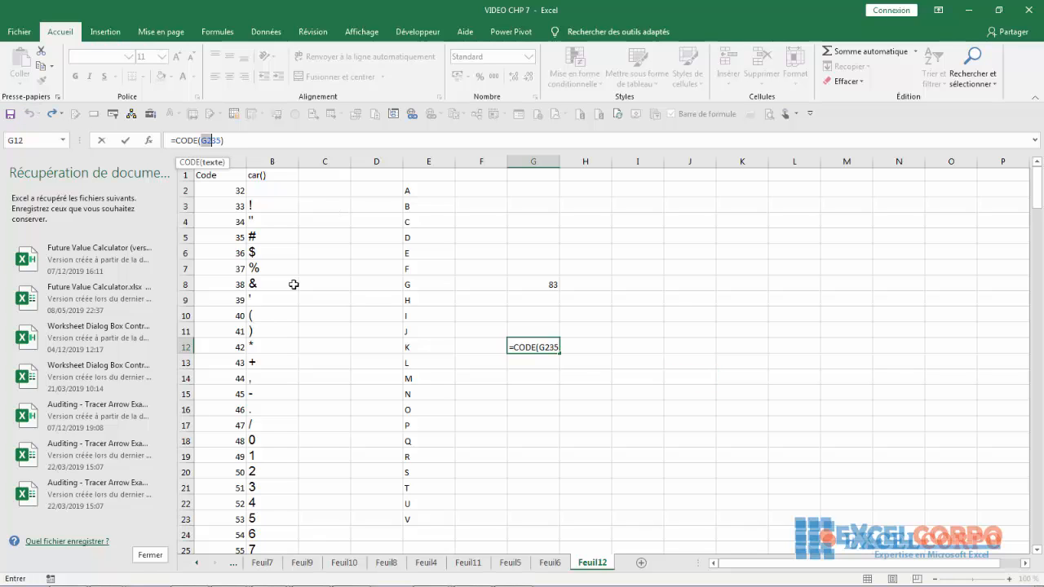
{"action": "key", "text": "Delete"}
{"action": "key", "text": "BackSpace"}
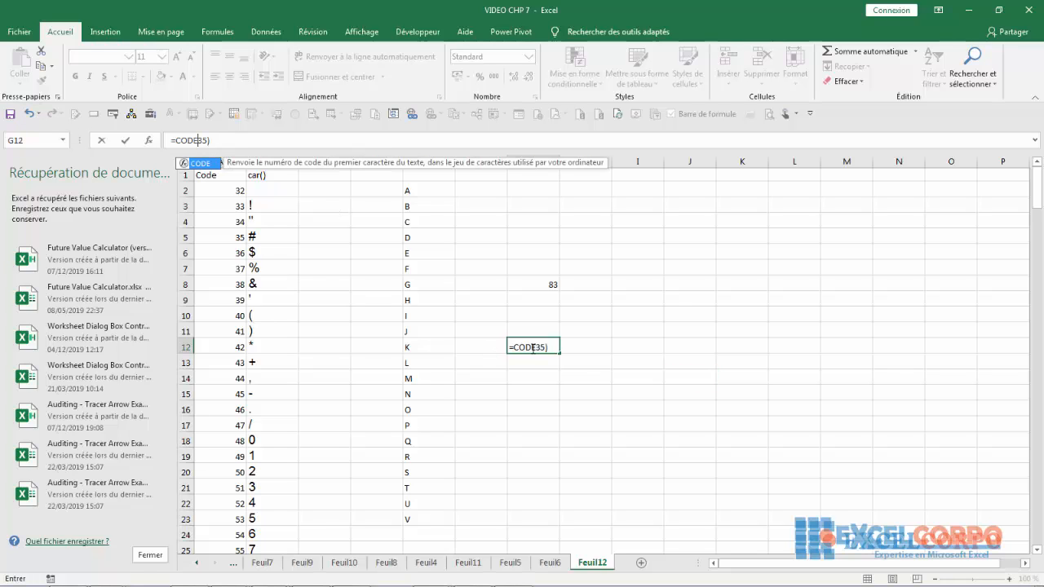
{"action": "key", "text": "Return"}
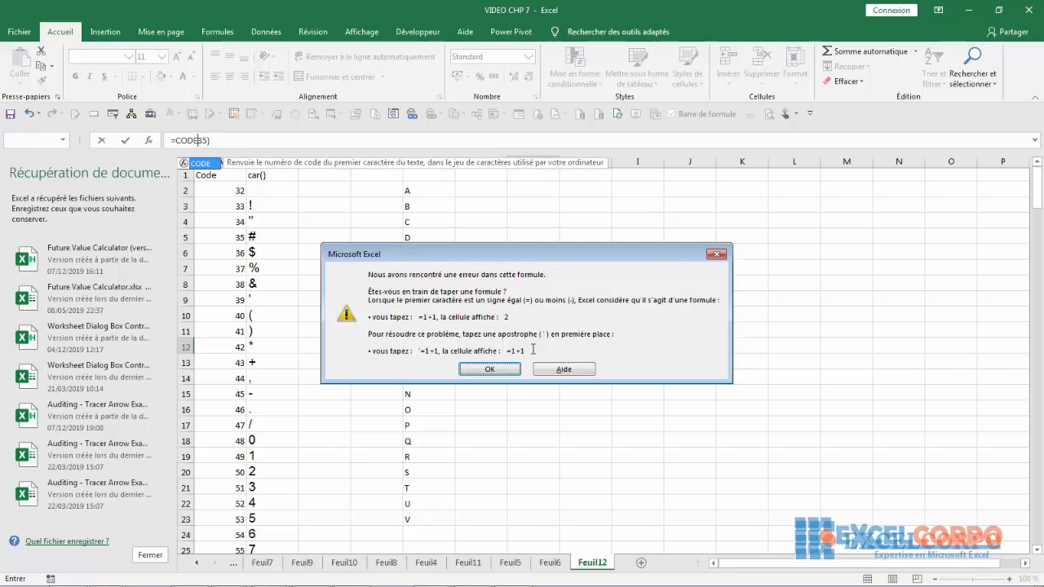
{"action": "left_click", "coordinate": [489, 369]}
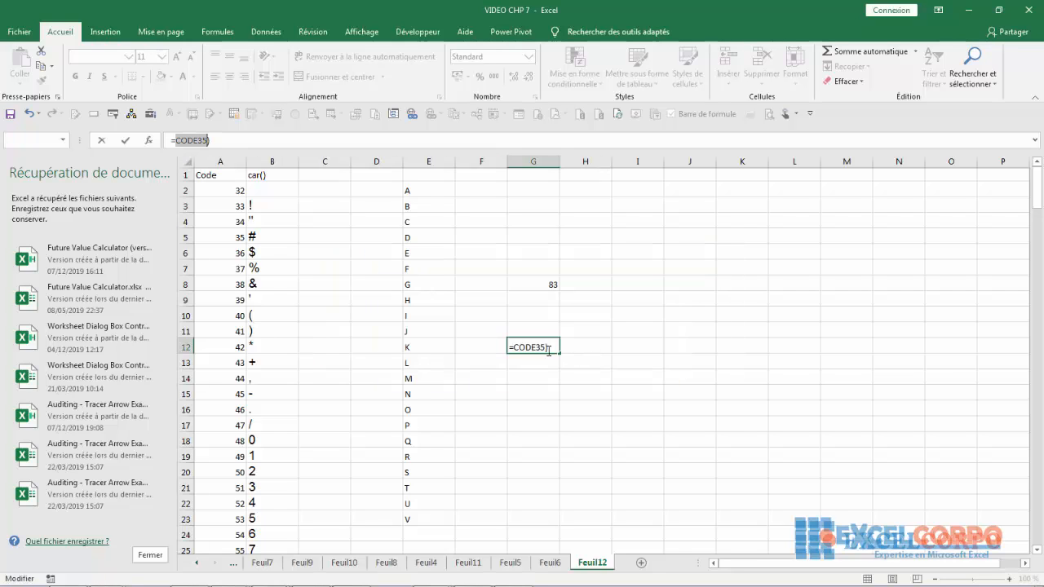
- Clear the CODE formula from G12, leaving the cell empty
{"action": "left_click", "coordinate": [549, 350]}
{"action": "key", "text": "BackSpace"}
{"action": "key", "text": "BackSpace"}
{"action": "key", "text": "BackSpace"}
{"action": "key", "text": "BackSpace"}
{"action": "key", "text": "BackSpace"}
{"action": "key", "text": "BackSpace"}
{"action": "key", "text": "BackSpace"}
{"action": "key", "text": "BackSpace"}
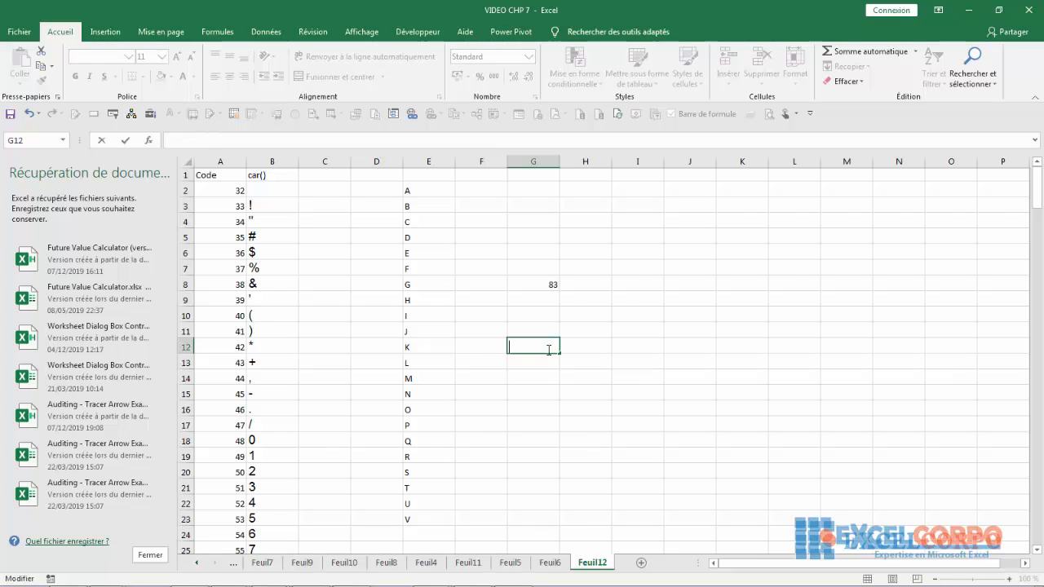
{"action": "key", "text": "Escape"}
- Check the array formula behind the letters in E8 and E5
{"action": "left_click", "coordinate": [620, 352]}
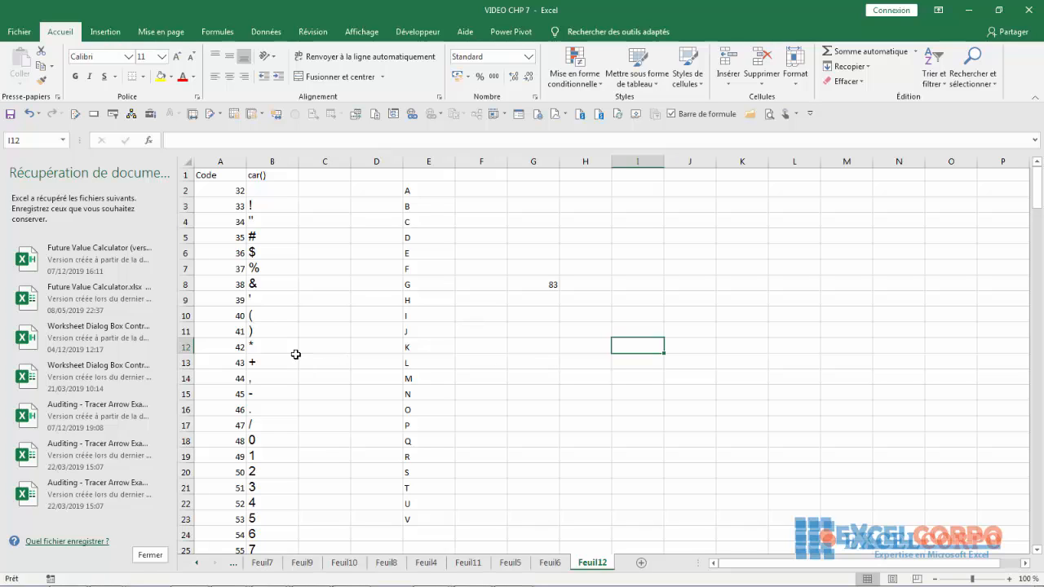
{"action": "left_click", "coordinate": [408, 284]}
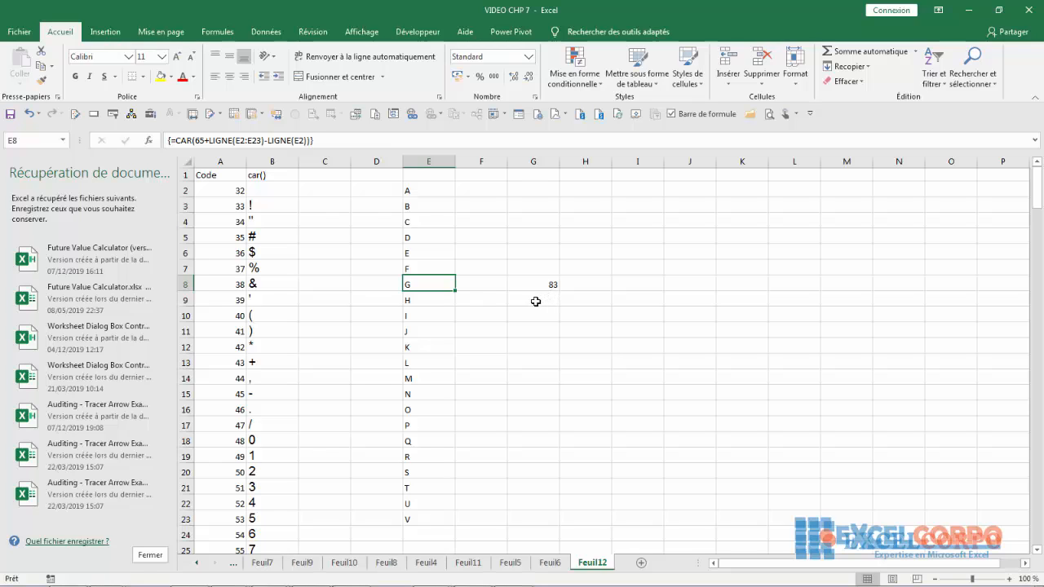
{"action": "left_click", "coordinate": [425, 235]}
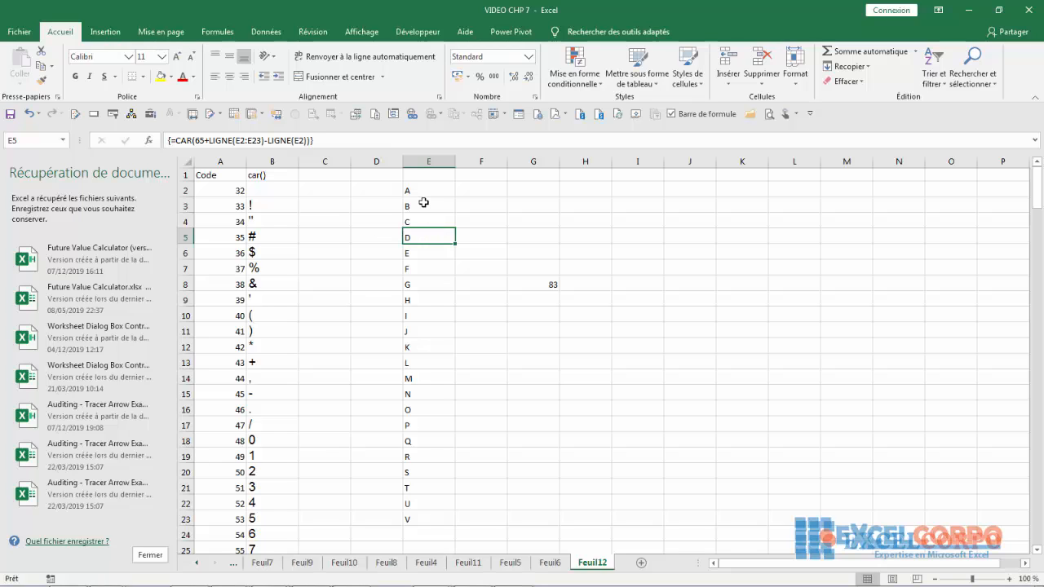
- Check that cells further along the letter list in column E, including E8, E10 and E6, use the same array formula
{"action": "left_click", "coordinate": [425, 202]}
{"action": "left_click", "coordinate": [415, 236]}
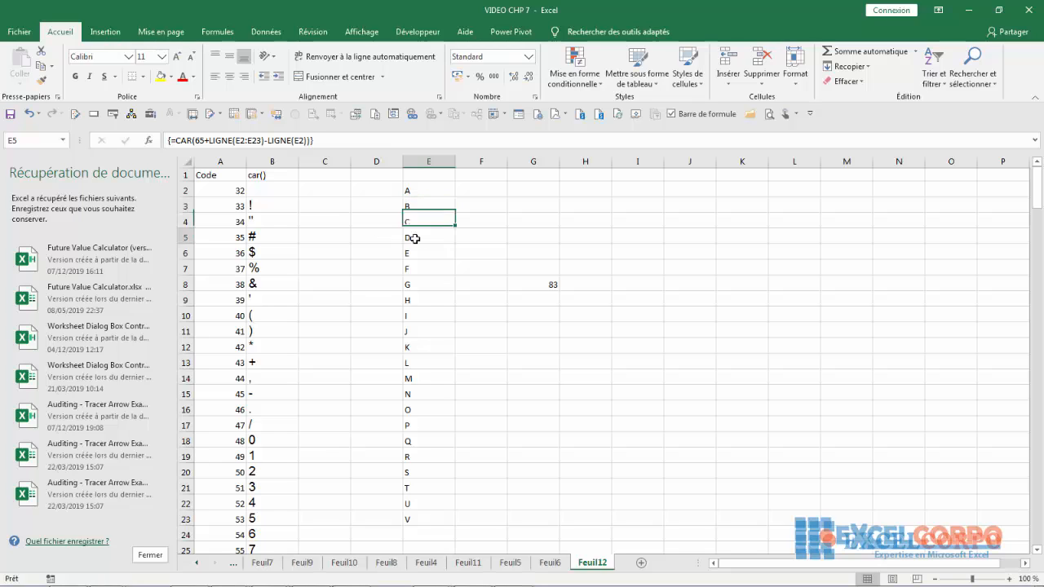
{"action": "left_click", "coordinate": [428, 280]}
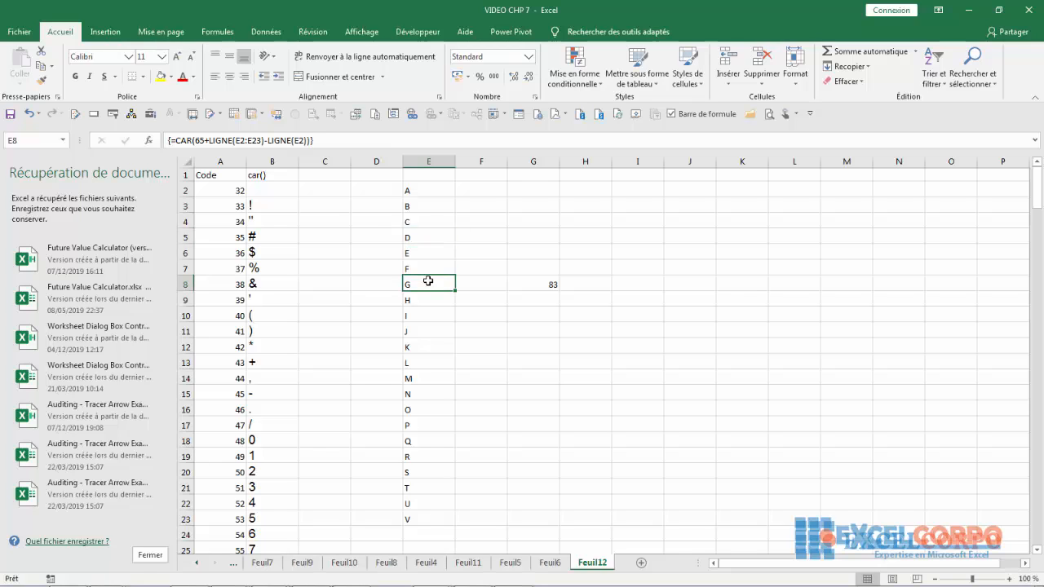
{"action": "left_click", "coordinate": [429, 315]}
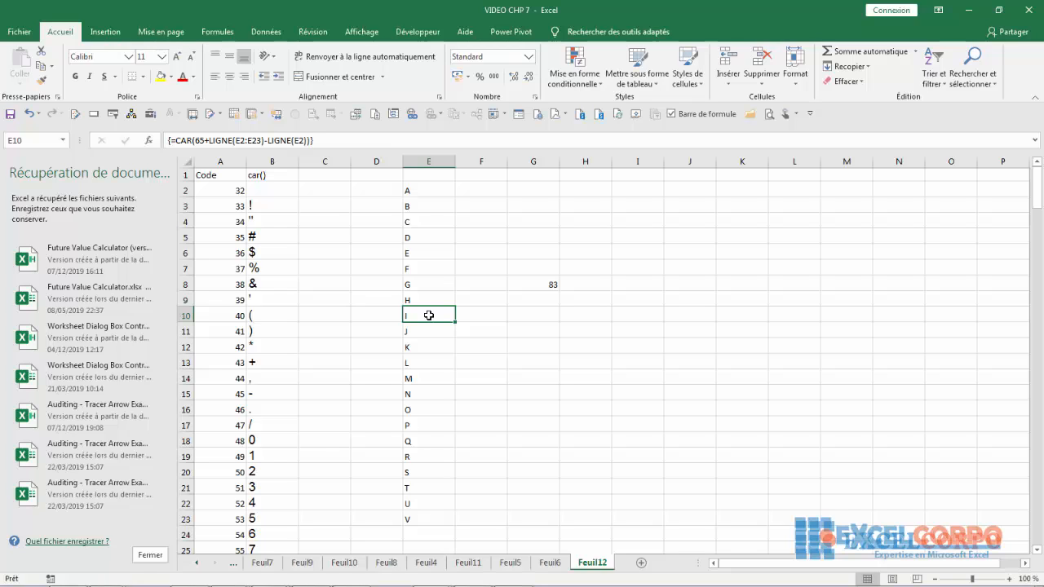
{"action": "left_click", "coordinate": [427, 335]}
{"action": "left_click", "coordinate": [412, 254]}
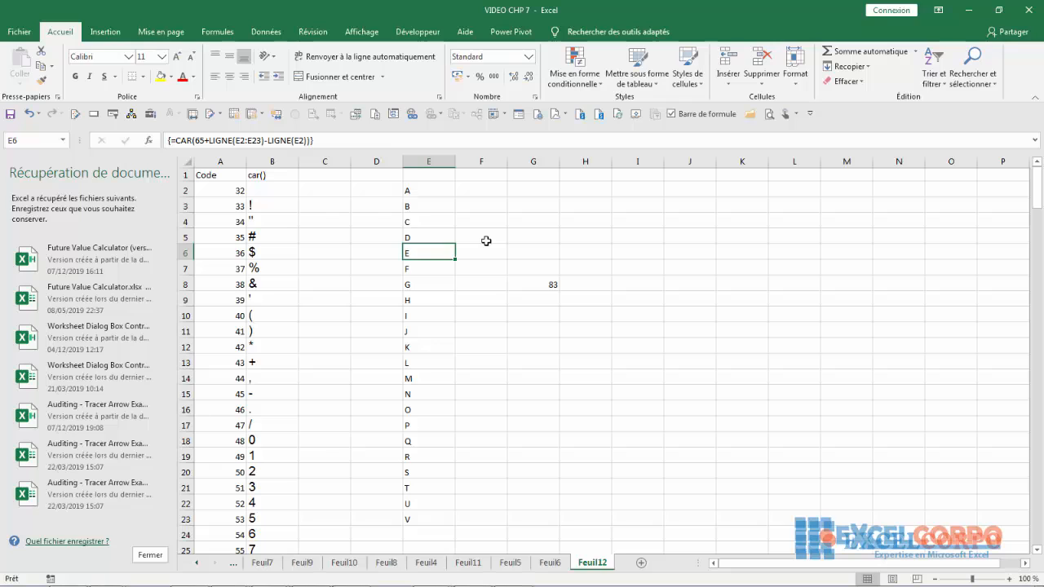
{"action": "left_click", "coordinate": [546, 252]}
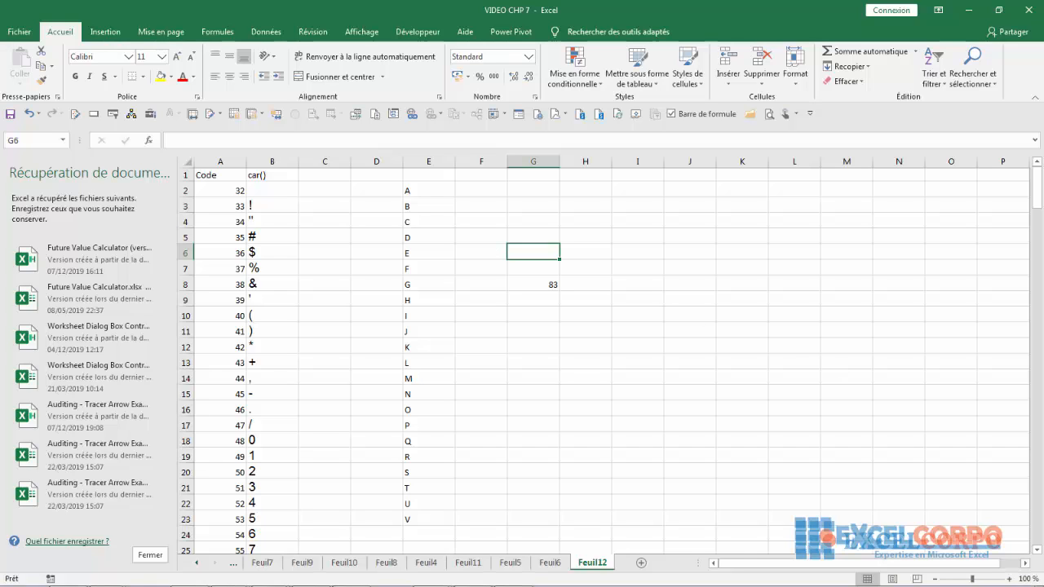
{"action": "left_click_drag", "start_coordinate": [1039, 192], "coordinate": [1039, 214]}
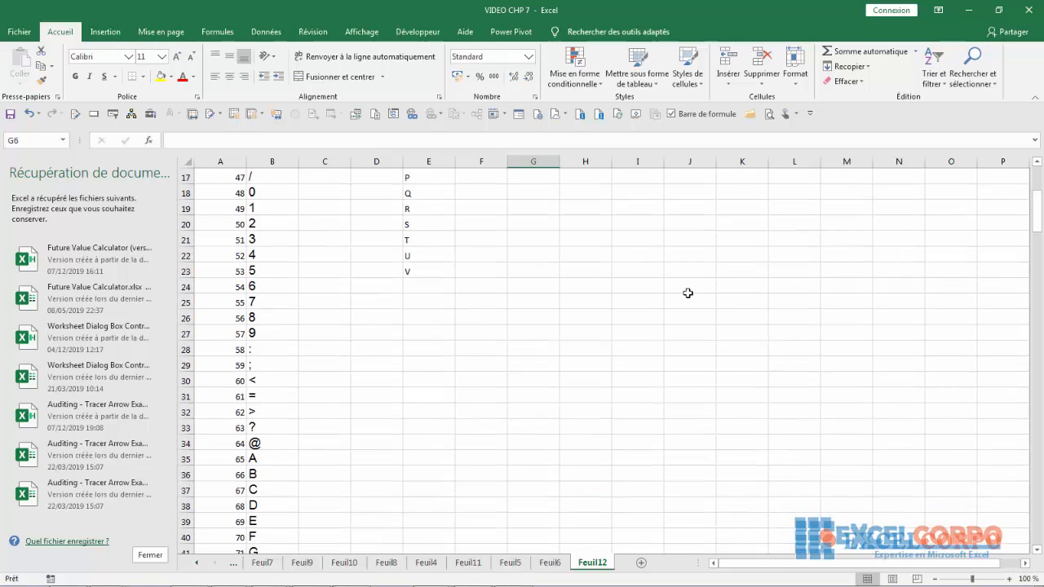
{"action": "left_click", "coordinate": [478, 286]}
{"action": "left_click_drag", "start_coordinate": [1041, 229], "coordinate": [1039, 189]}
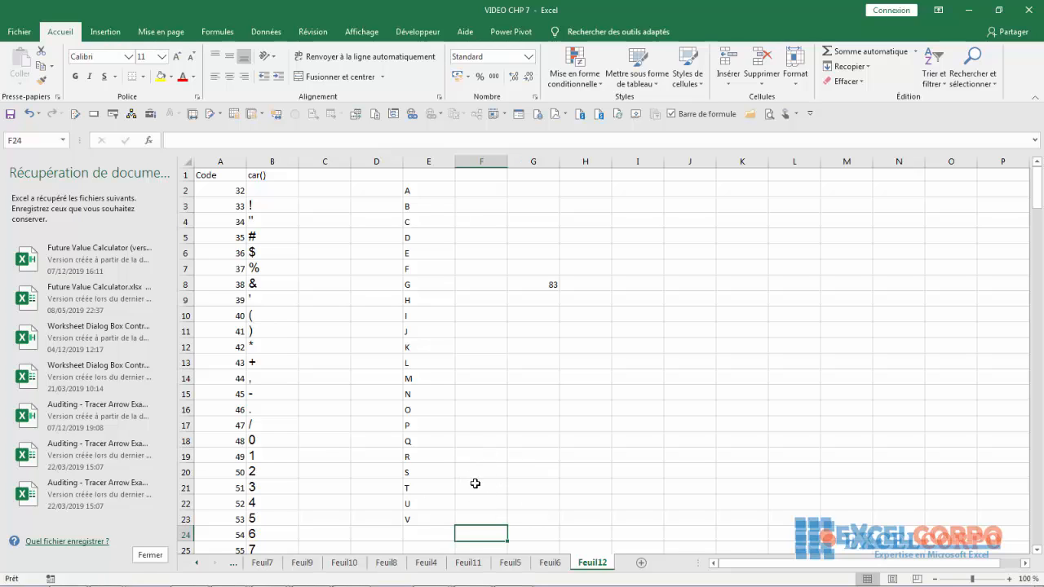
- Select the range F22:M22 and begin its formula with =CAR(CODE("A")+
{"action": "left_click_drag", "start_coordinate": [475, 496], "coordinate": [640, 507]}
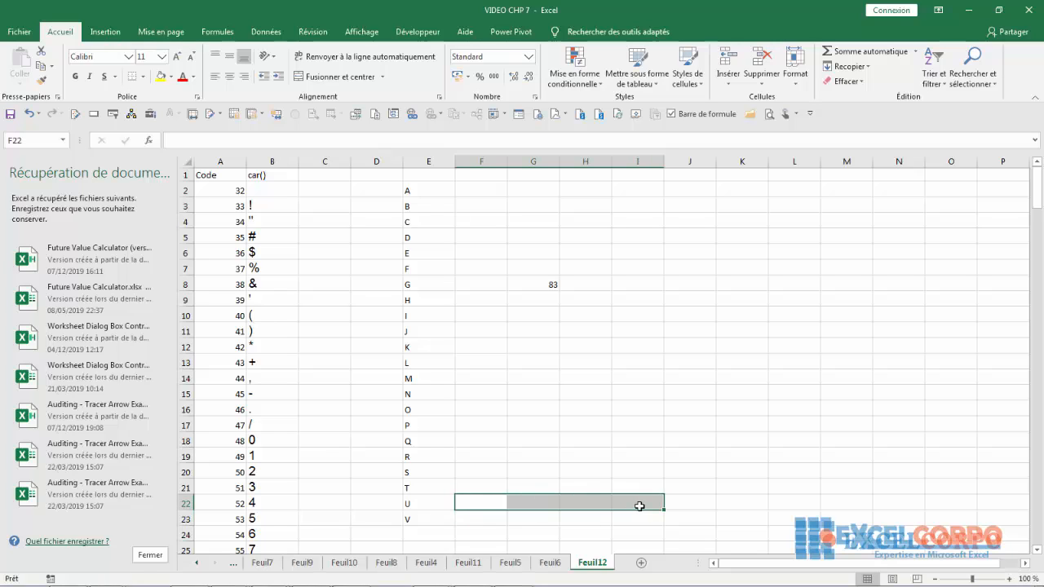
{"action": "left_click_drag", "start_coordinate": [513, 468], "coordinate": [458, 508]}
{"action": "left_click_drag", "start_coordinate": [586, 472], "coordinate": [847, 501]}
{"action": "left_click", "coordinate": [629, 501]}
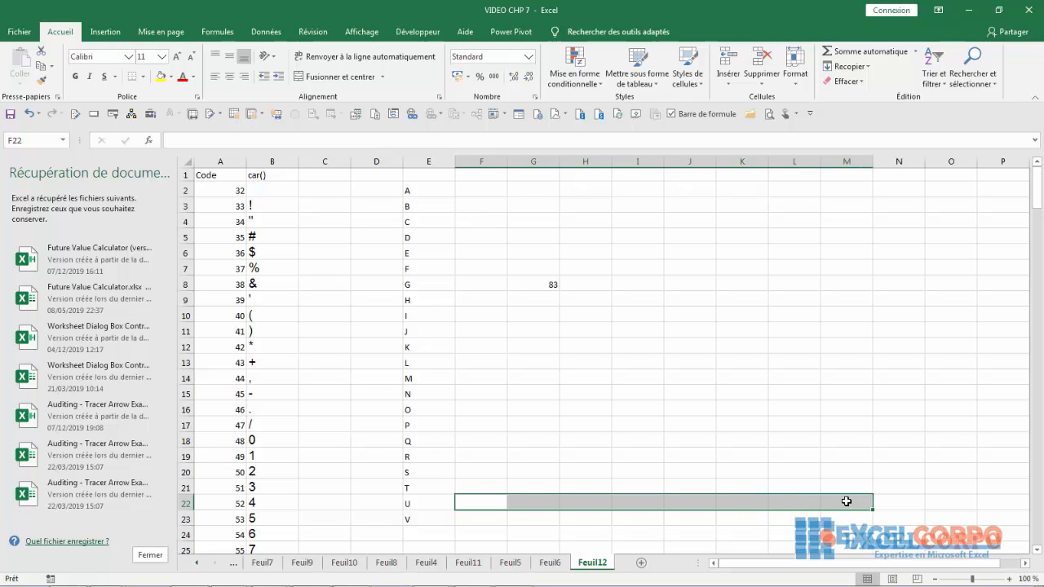
{"action": "key", "text": "F2"}
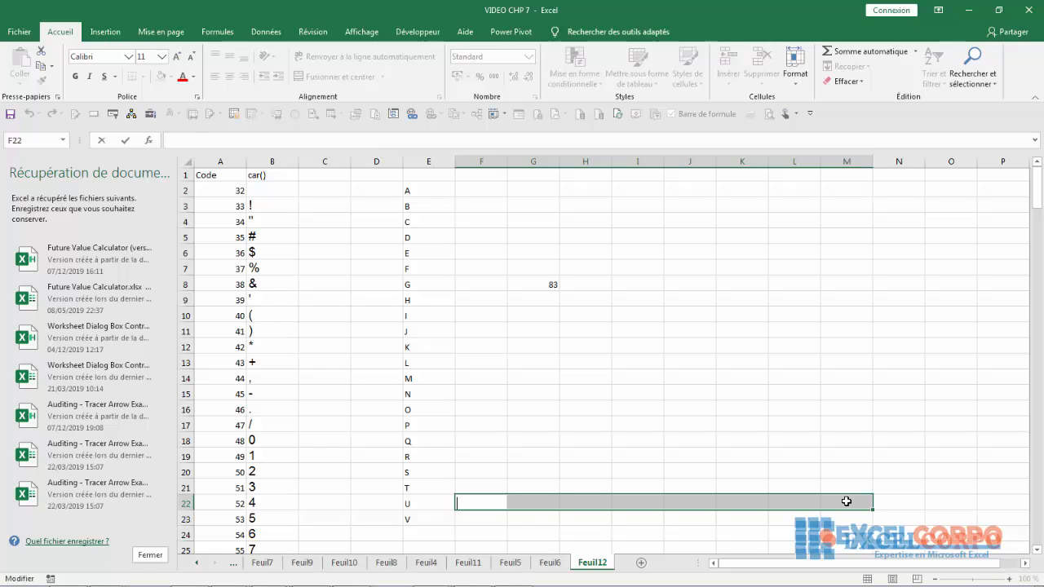
{"action": "type", "text": "=CAR("}
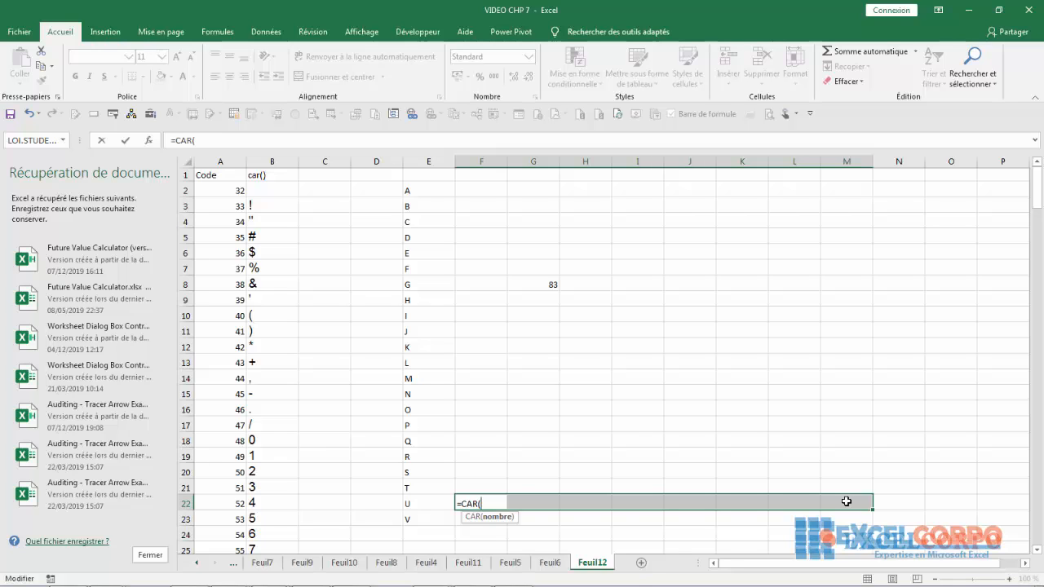
{"action": "type", "text": "CODE"}
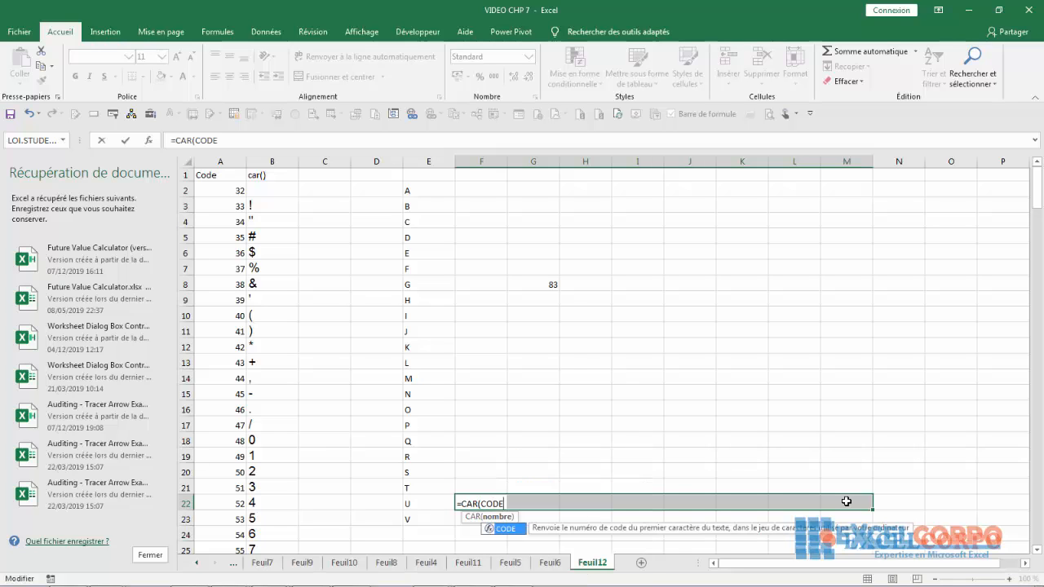
{"action": "type", "text": "("}
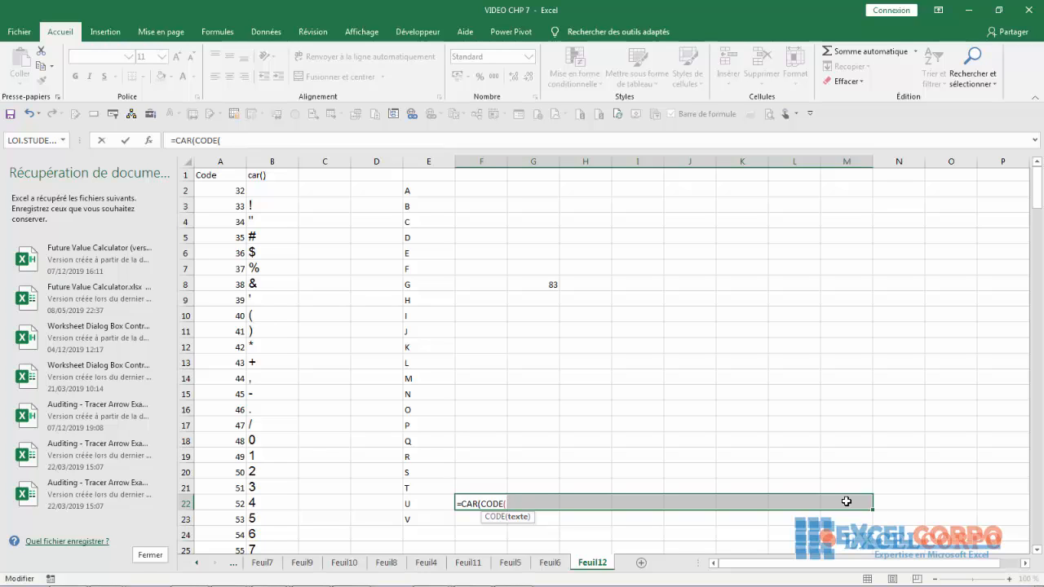
{"action": "type", "text": "\"A\")£"}
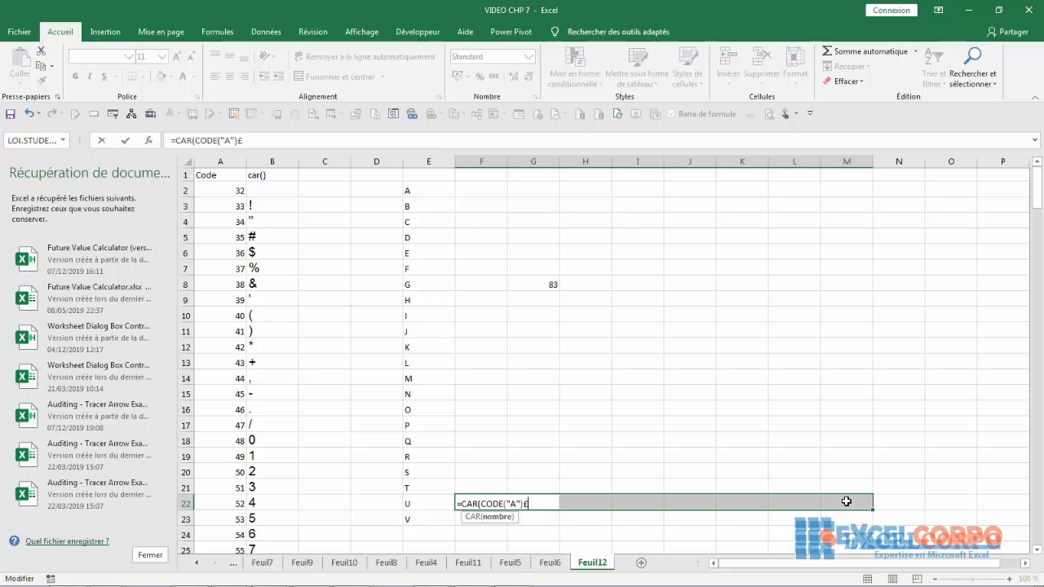
{"action": "key", "text": "BackSpace"}
{"action": "type", "text": "="}
{"action": "key", "text": "BackSpace"}
{"action": "type", "text": "+"}
- Continue the formula with COLONNE(F22:M22) as the column reference, followed by a minus sign
{"action": "type", "text": "COL"}
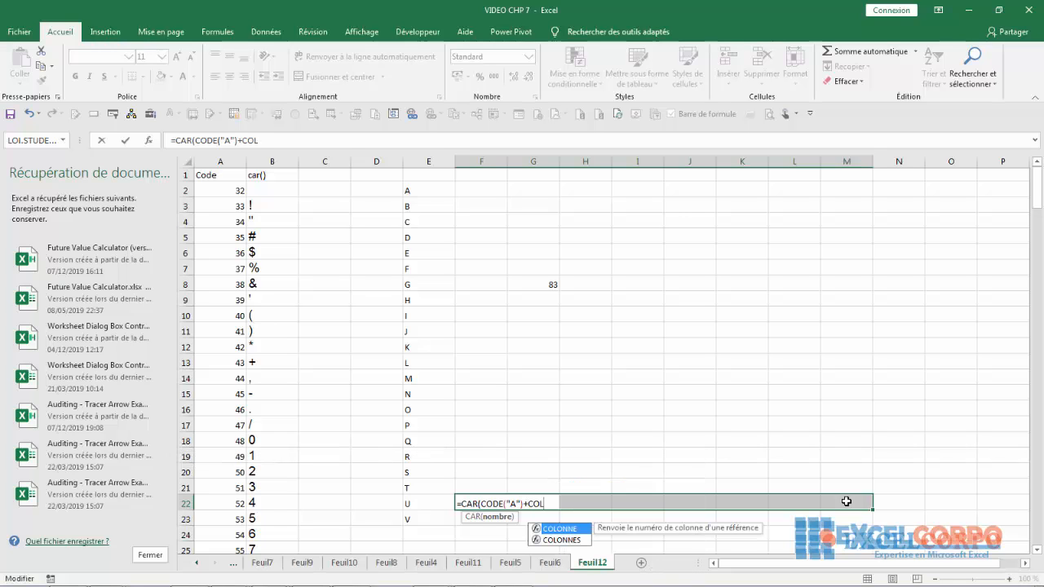
{"action": "type", "text": "ONNE"}
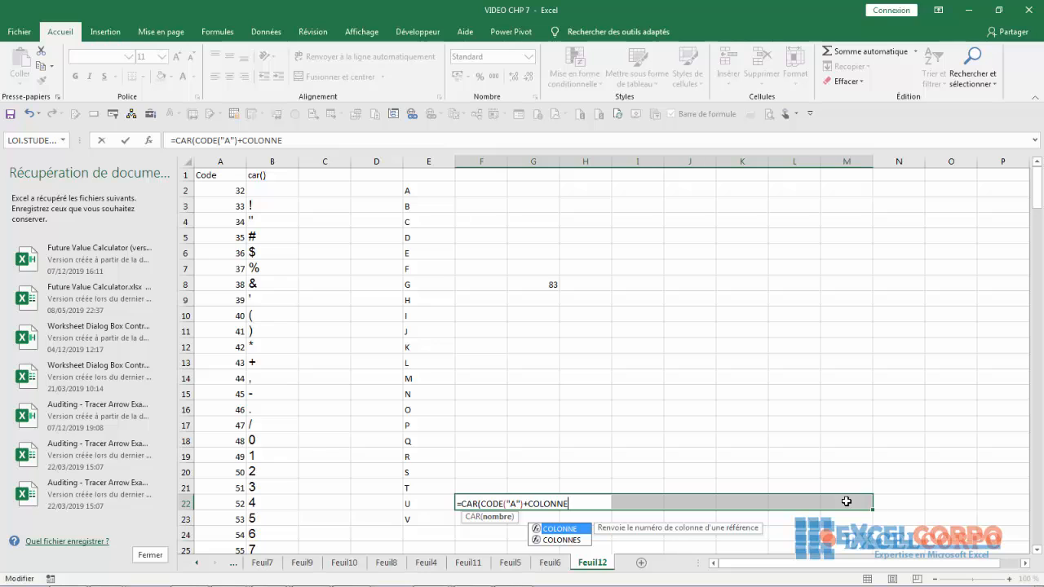
{"action": "double_click", "coordinate": [552, 530]}
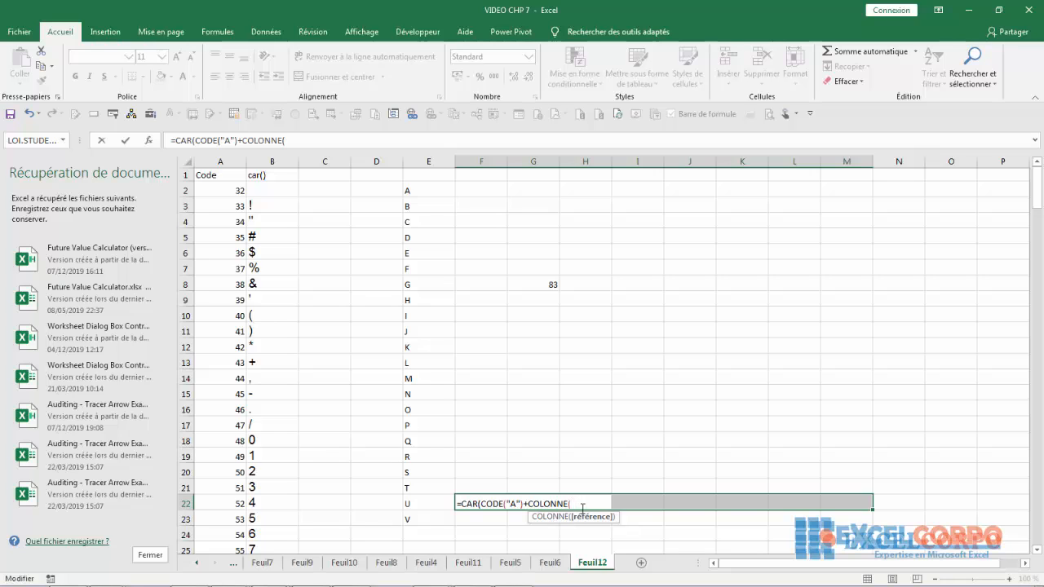
{"action": "type", "text": "F"}
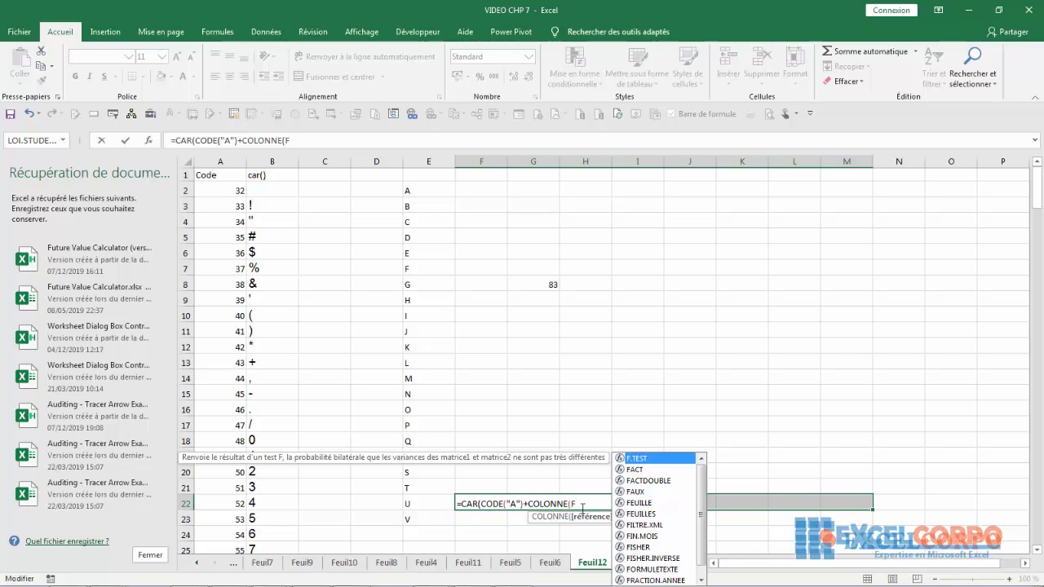
{"action": "type", "text": "25:"}
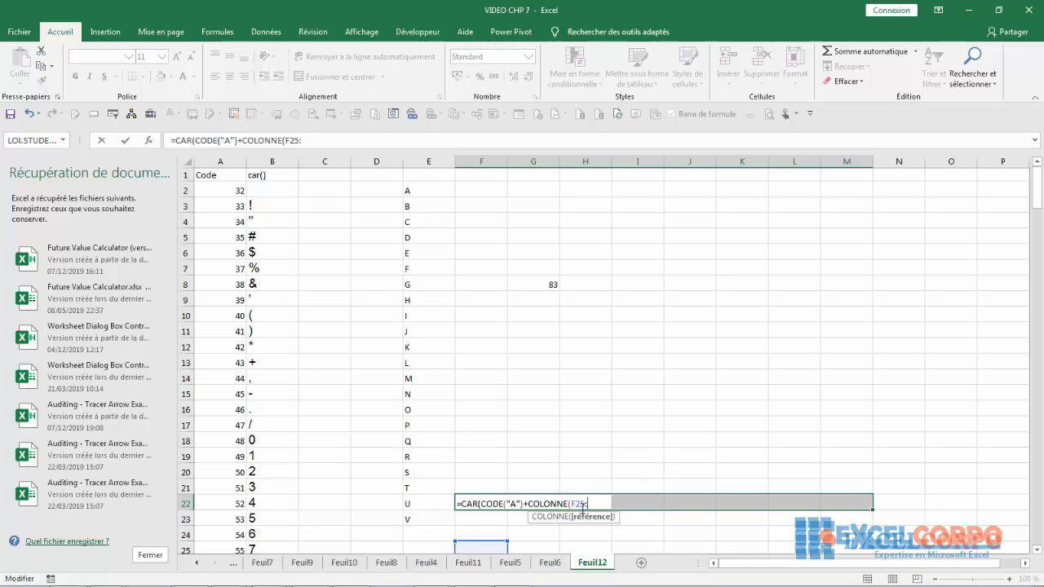
{"action": "type", "text": "M25"}
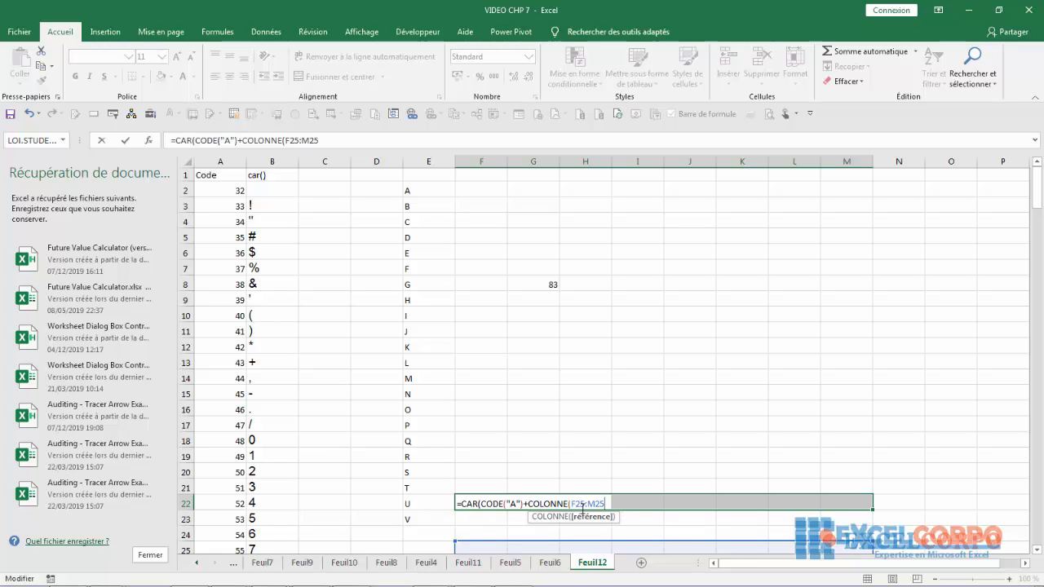
{"action": "type", "text": ")"}
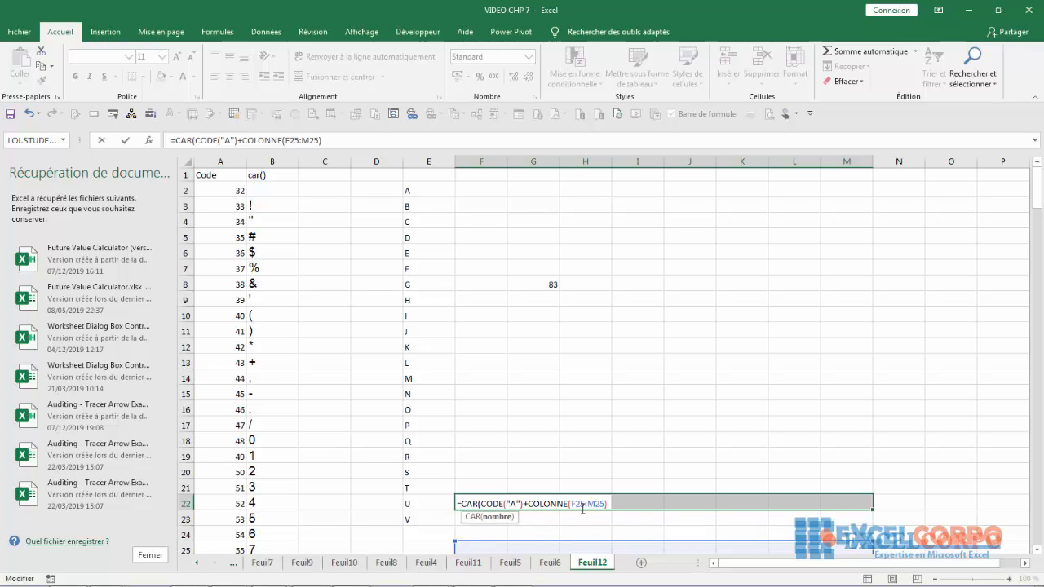
{"action": "type", "text": "-"}
{"action": "left_click", "coordinate": [584, 505]}
{"action": "left_click", "coordinate": [632, 509]}
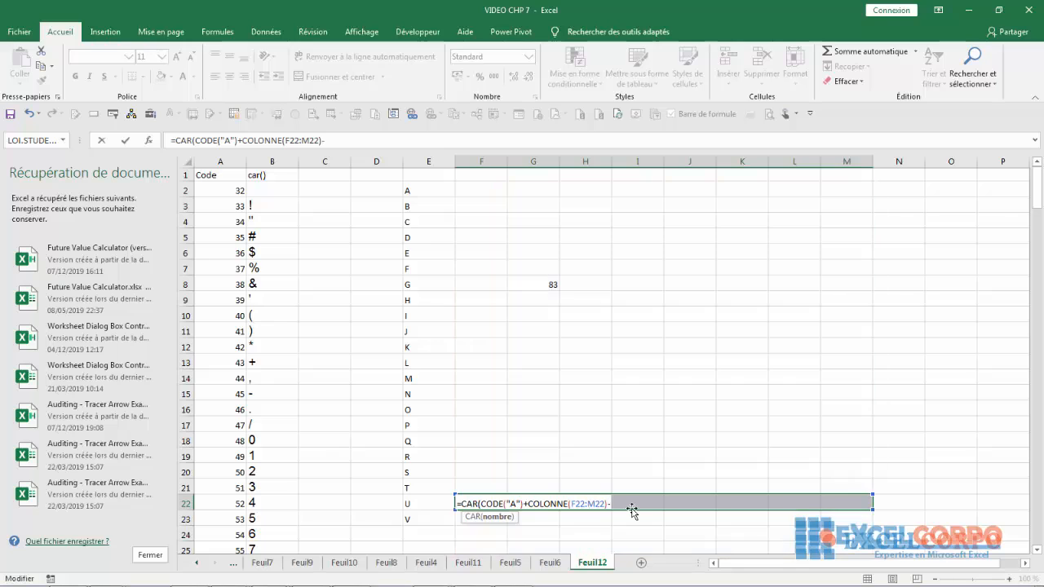
- Complete the formula with COLONNE(F22) and enter it as an array formula across F22:M22, accepting the proposed closing-parenthesis correction
{"action": "type", "text": "-C"}
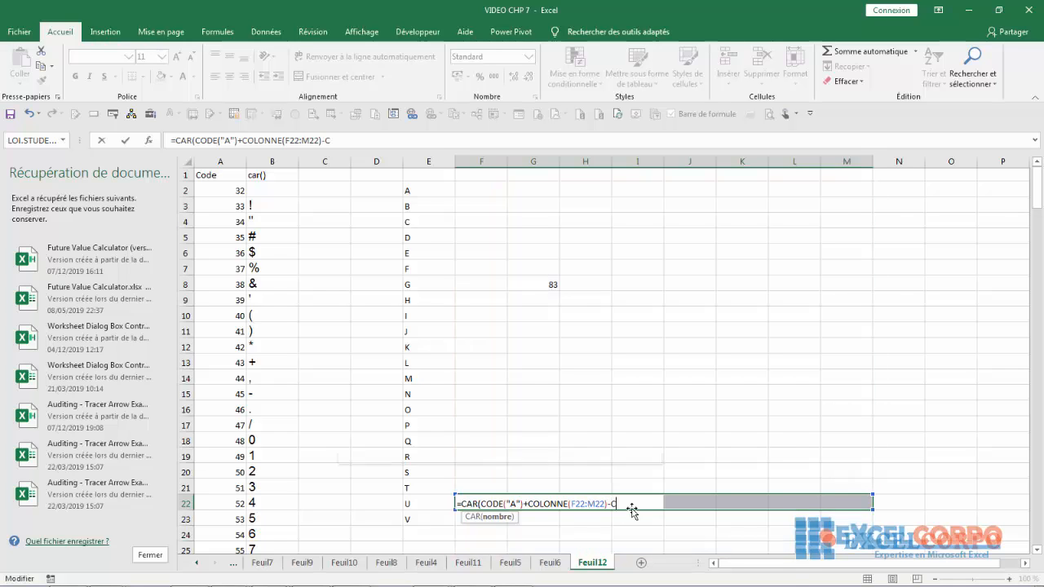
{"action": "type", "text": "OLONNE"}
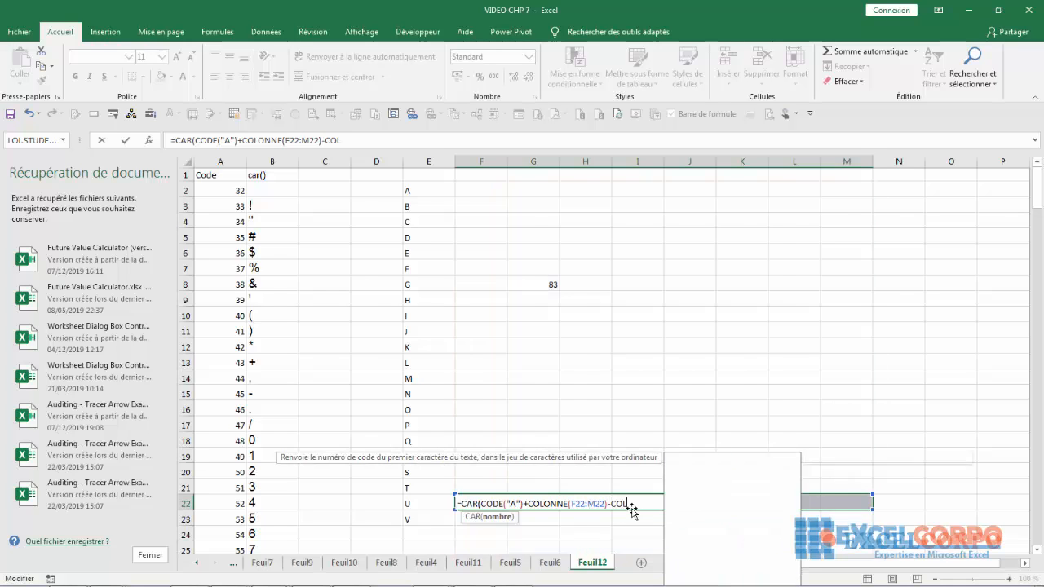
{"action": "type", "text": "(F2"}
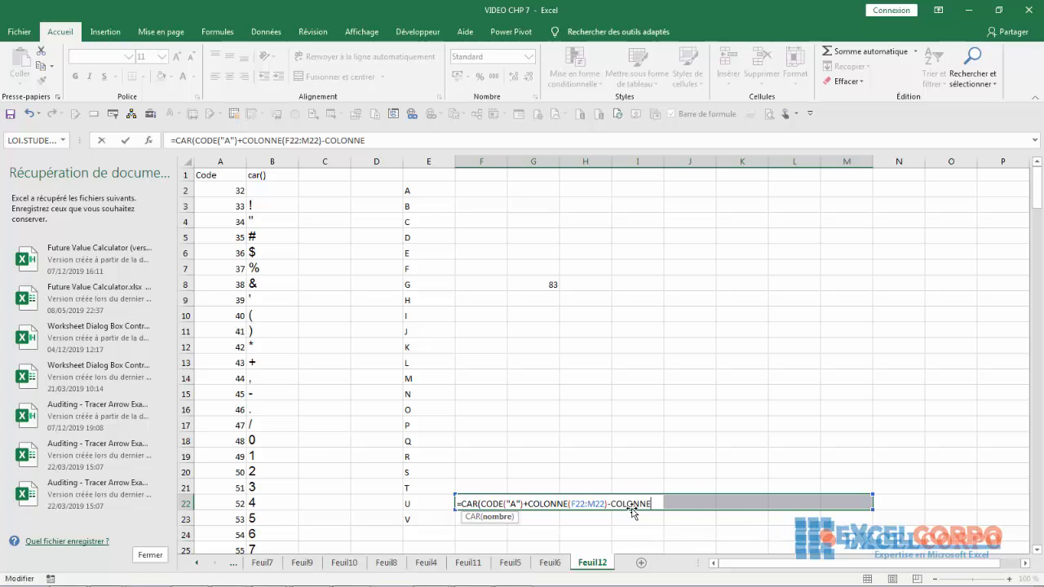
{"action": "type", "text": "2"}
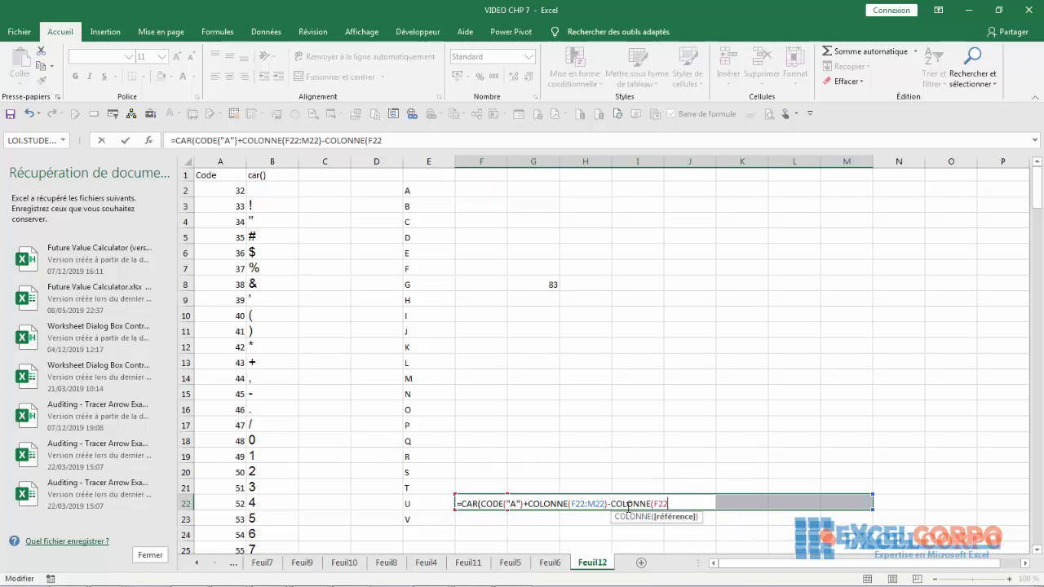
{"action": "type", "text": ")"}
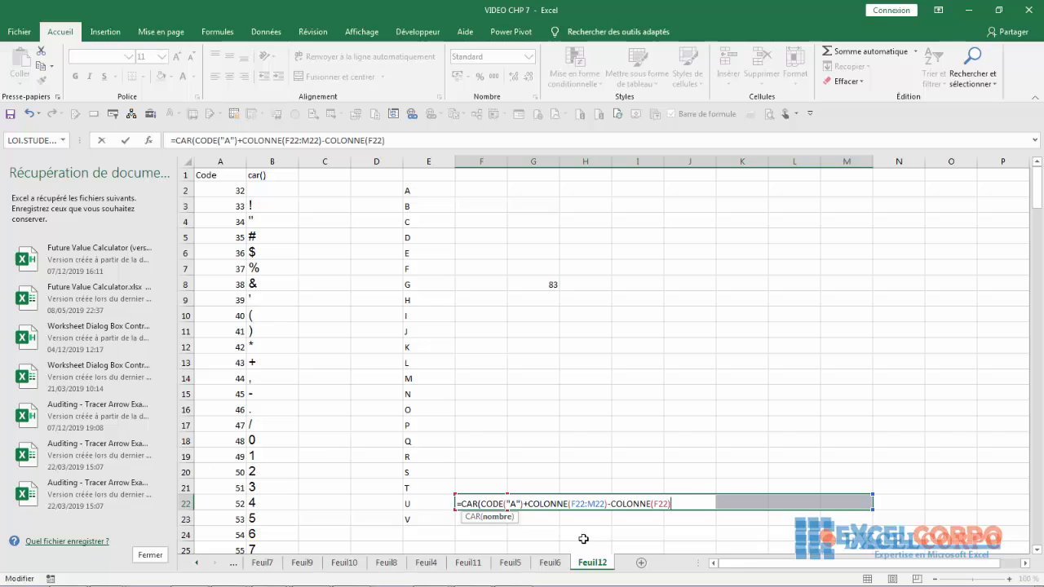
{"action": "key", "text": "Return"}
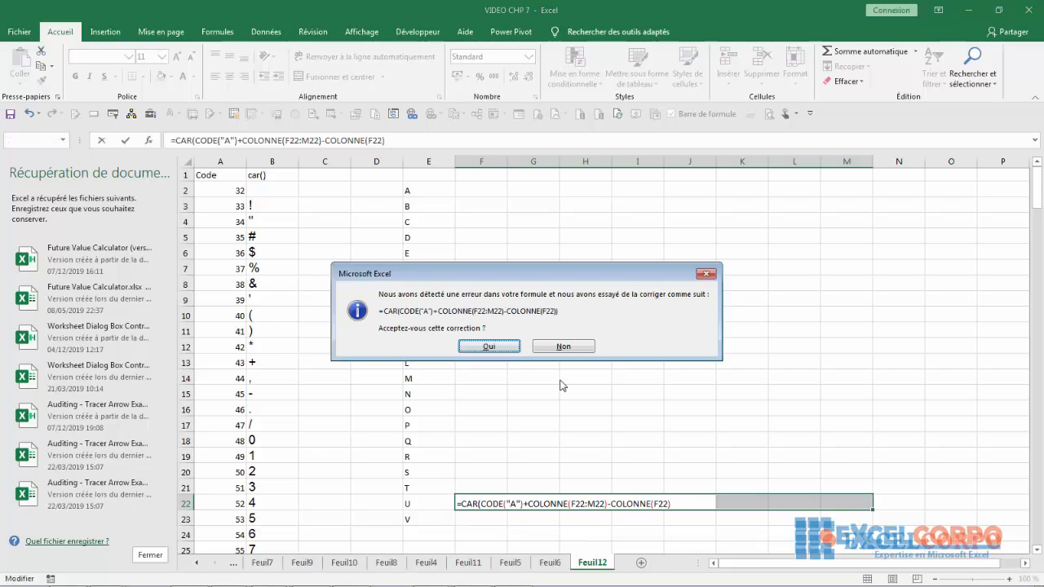
{"action": "left_click", "coordinate": [507, 347]}
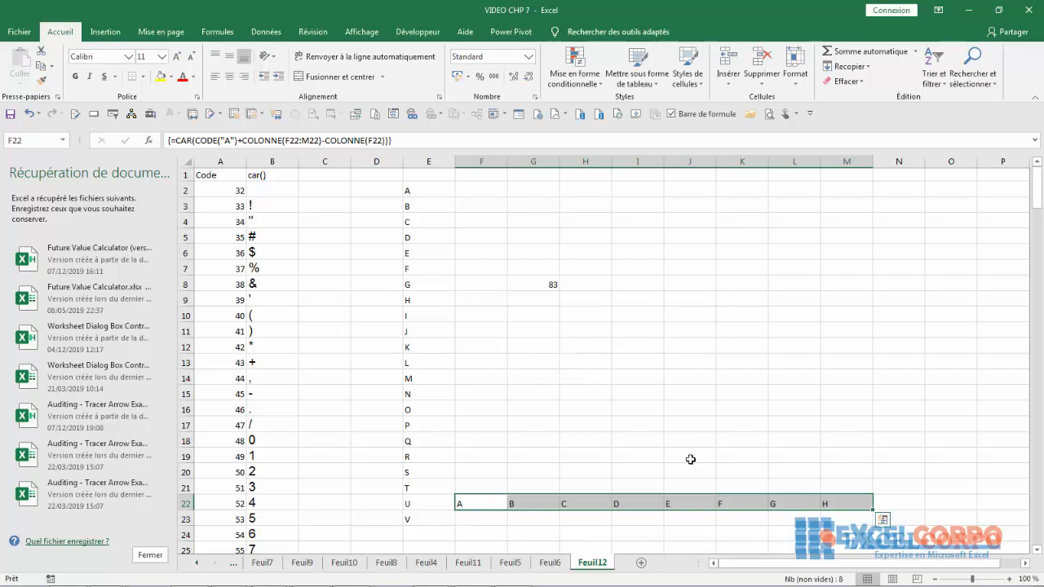